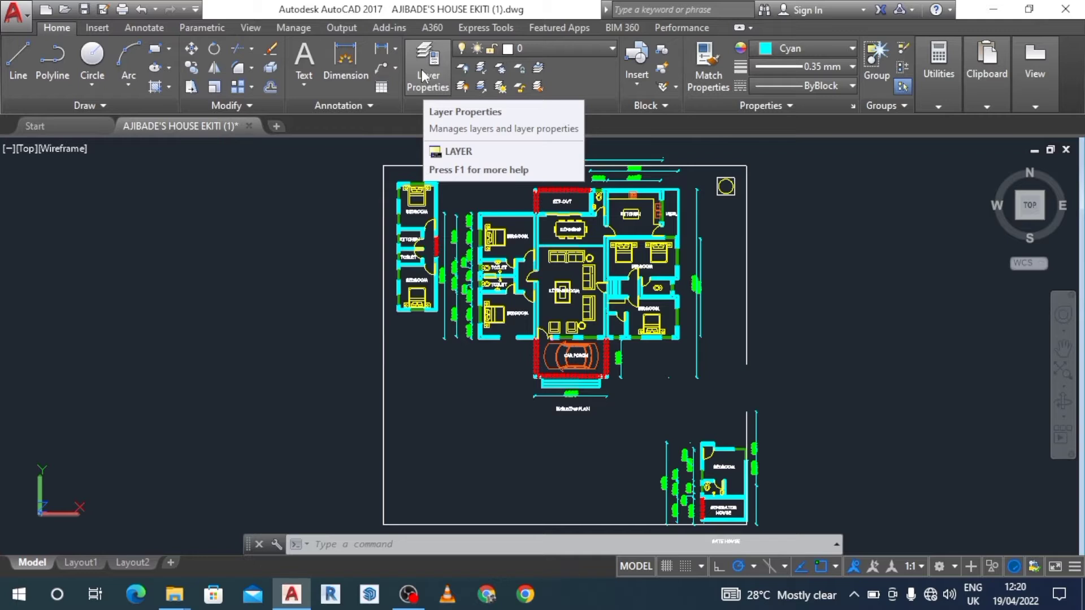
Create a new layer named window1 in the layer properties manager.
{"action": "left_click", "coordinate": [429, 62]}
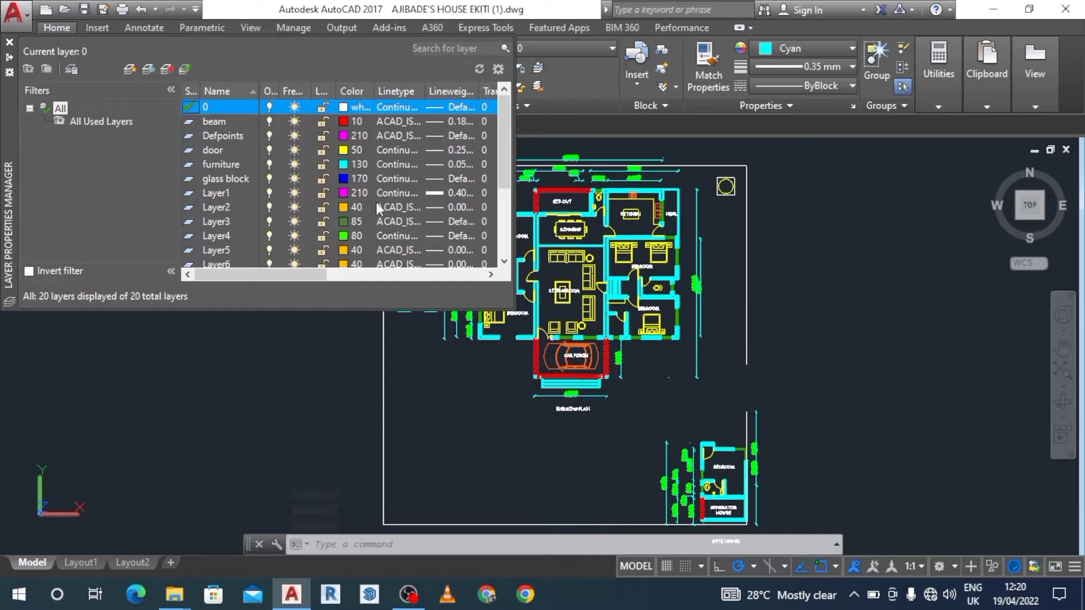
{"action": "left_click_drag", "start_coordinate": [503, 124], "coordinate": [498, 205]}
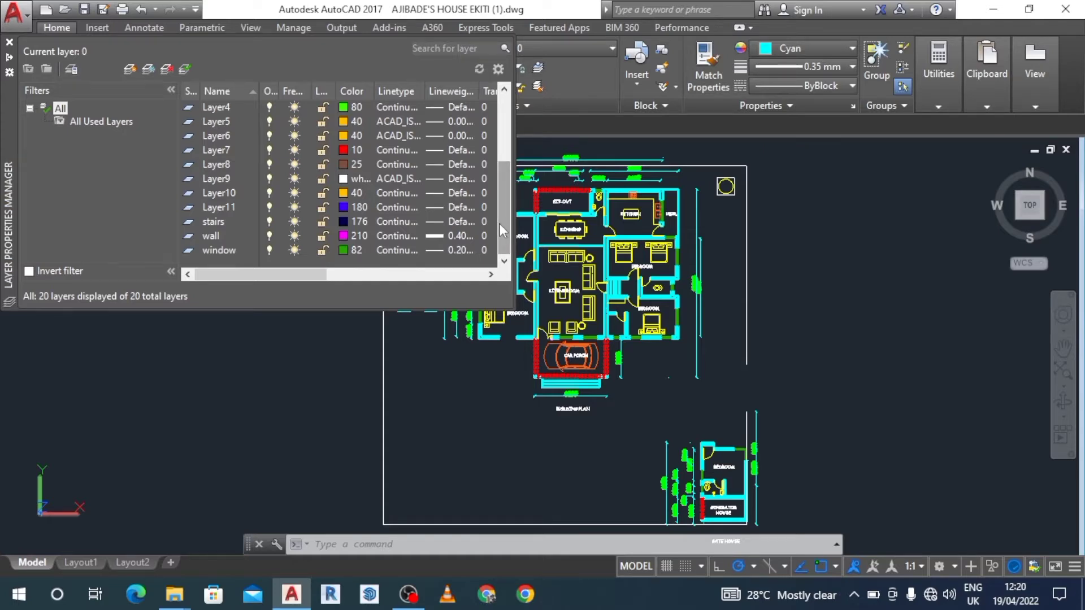
{"action": "left_click_drag", "start_coordinate": [501, 224], "coordinate": [503, 125]}
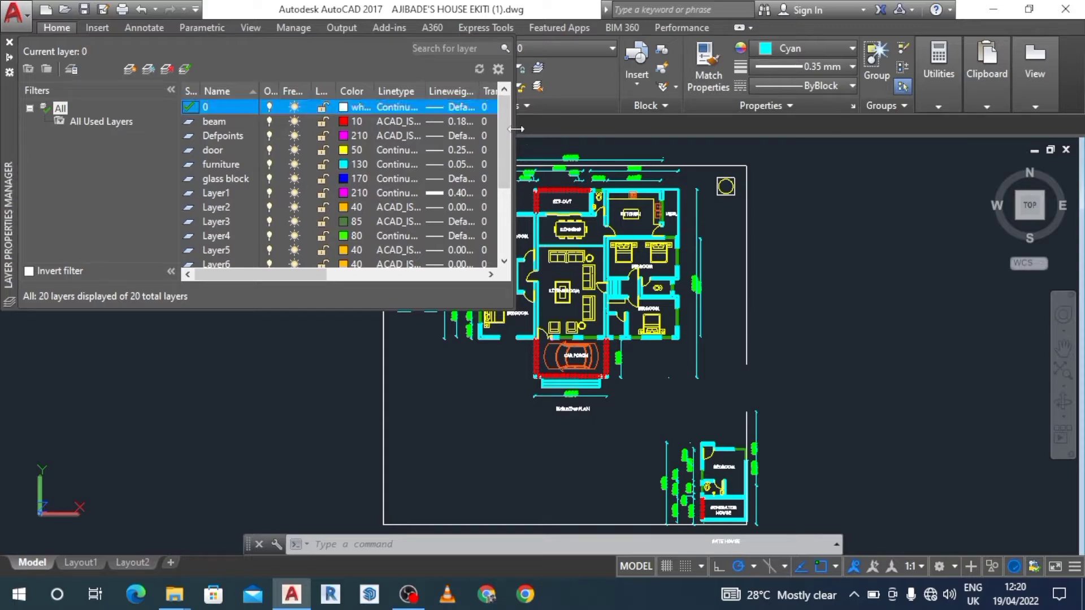
{"action": "left_click_drag", "start_coordinate": [507, 135], "coordinate": [501, 255]}
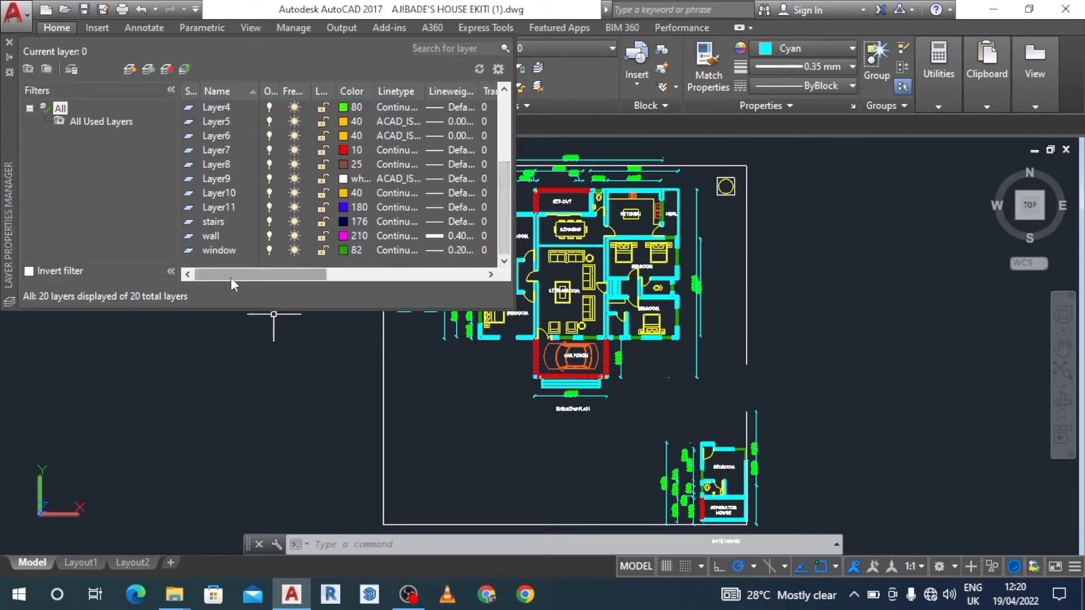
{"action": "left_click", "coordinate": [129, 71]}
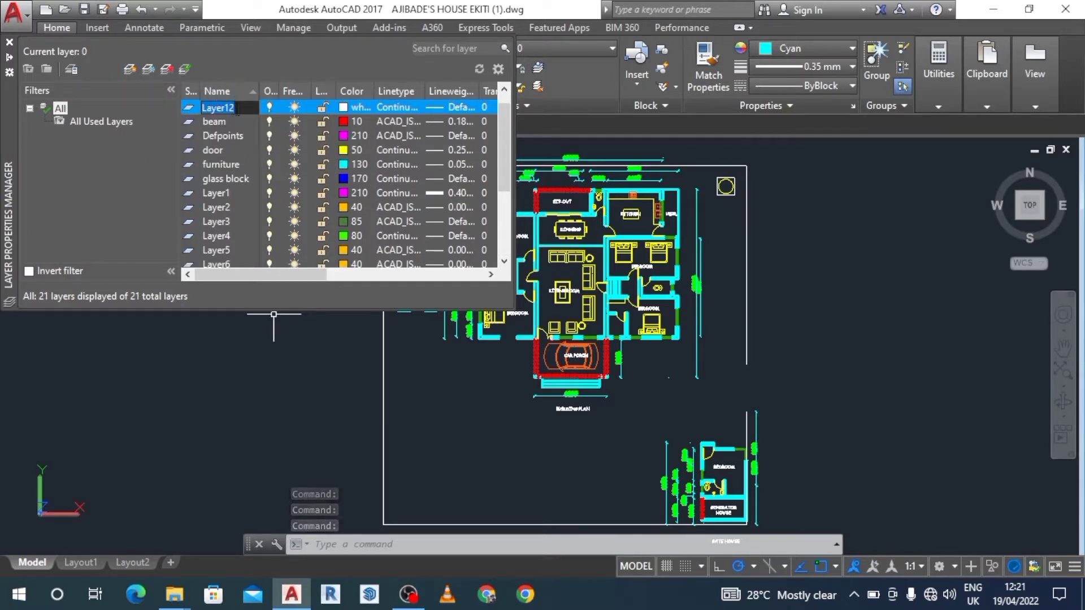
{"action": "type", "text": "w"}
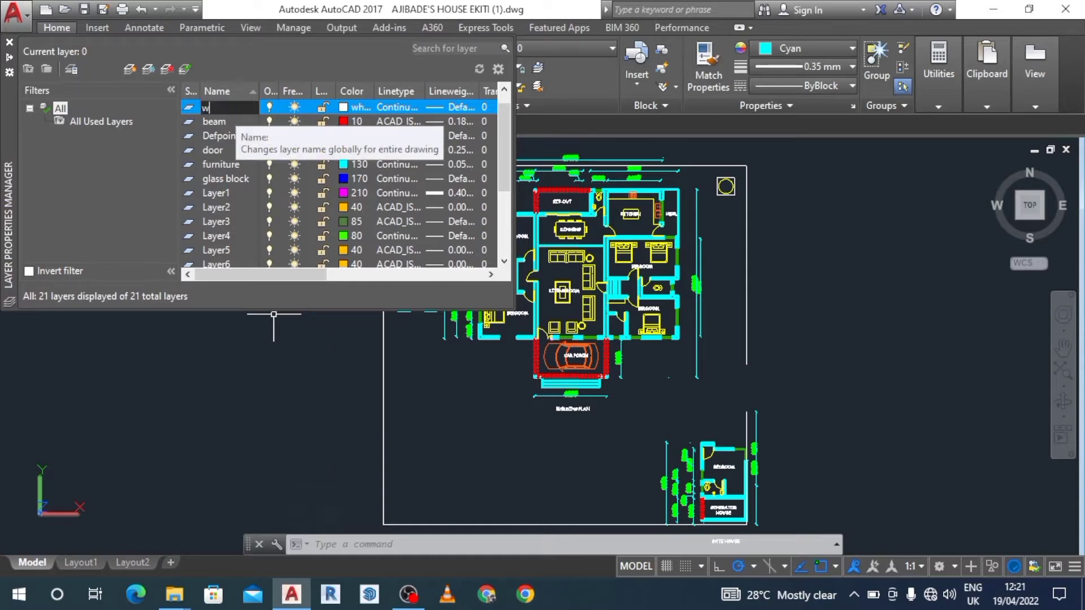
{"action": "type", "text": "indow1"}
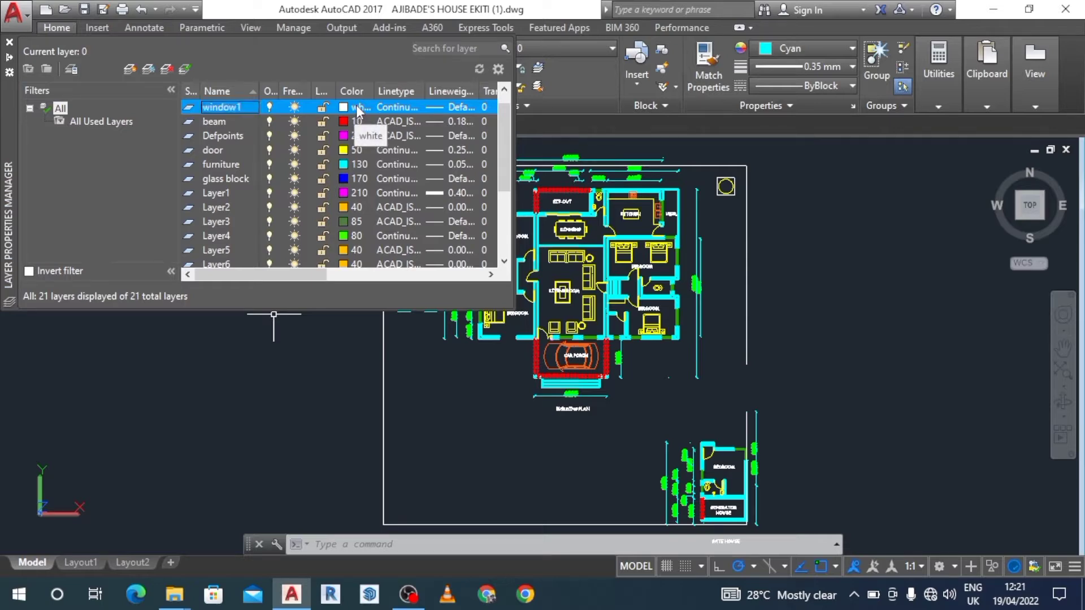
Set the window1 layer's color to index color 60.
{"action": "left_click", "coordinate": [357, 109]}
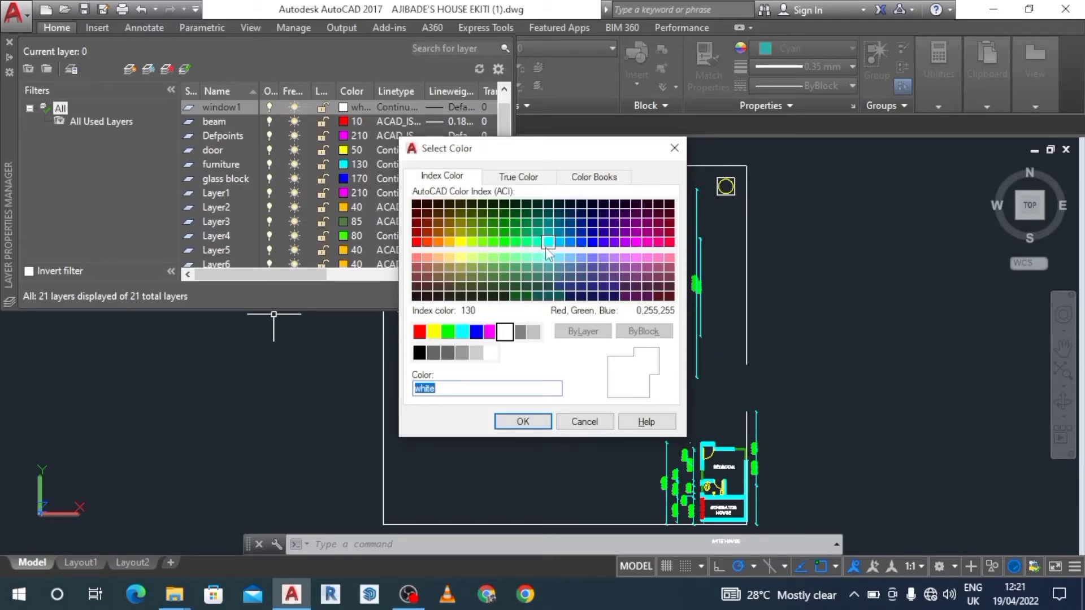
{"action": "left_click", "coordinate": [472, 242]}
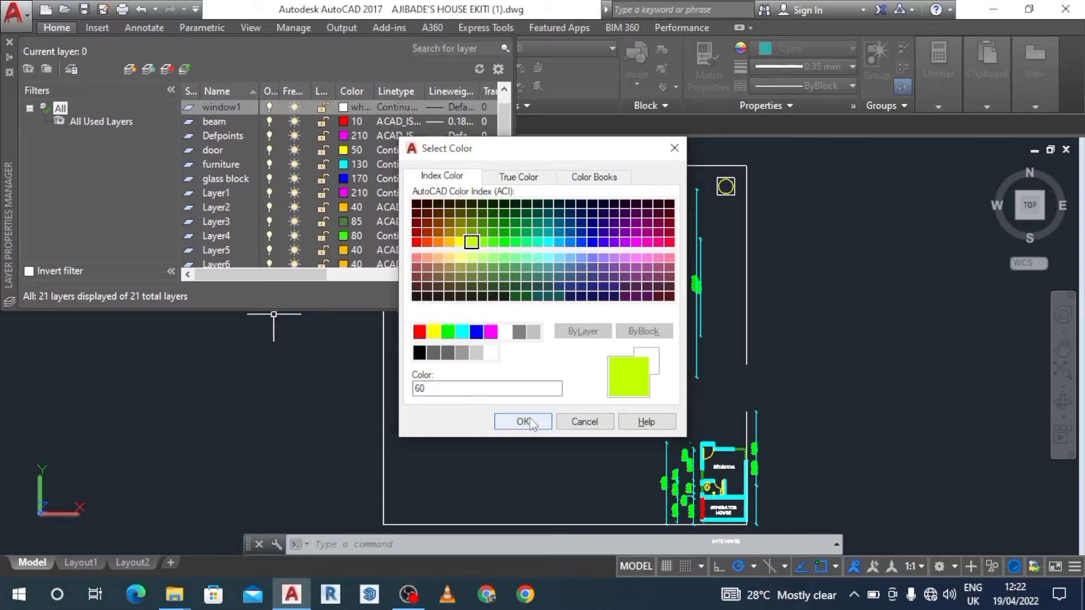
{"action": "left_click", "coordinate": [524, 422]}
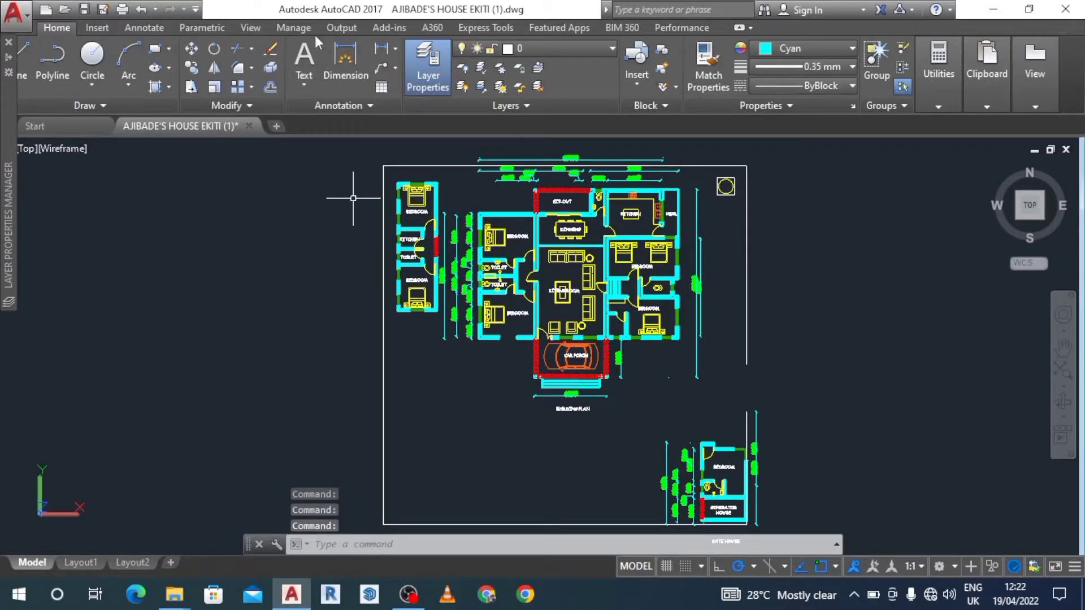
Reopen the layer properties manager and set the window1 layer's lineweight to 0.13 mm.
{"action": "left_click", "coordinate": [426, 66]}
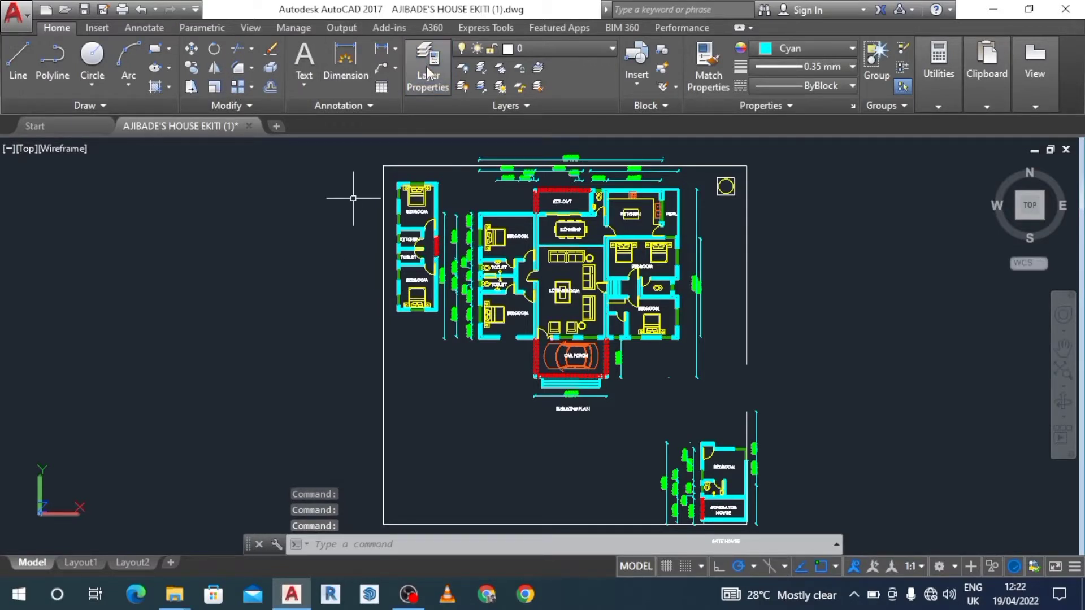
{"action": "left_click", "coordinate": [428, 73]}
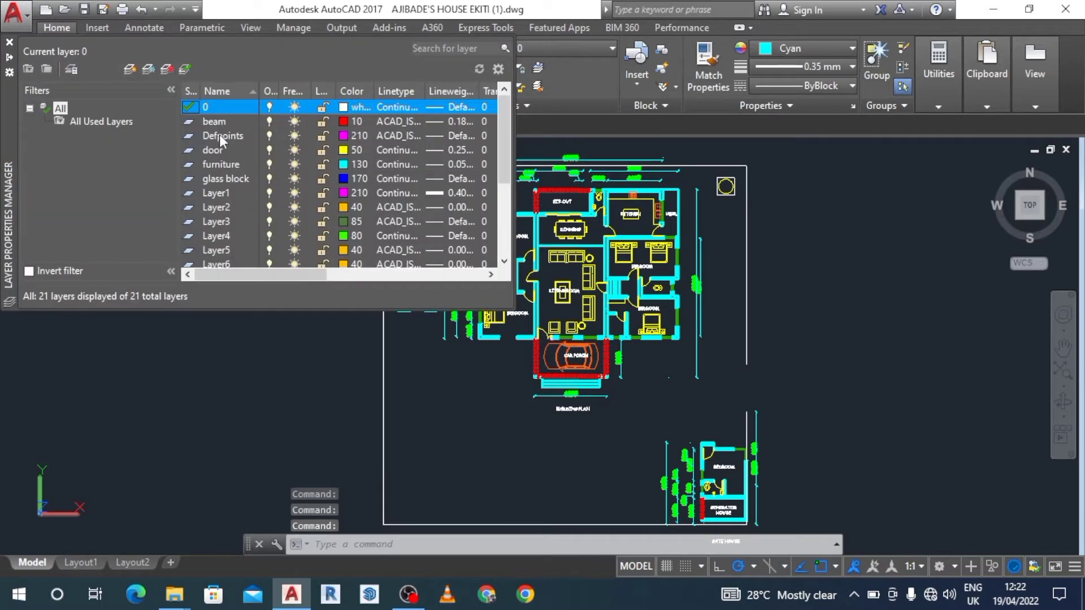
{"action": "left_click_drag", "start_coordinate": [501, 117], "coordinate": [504, 249]}
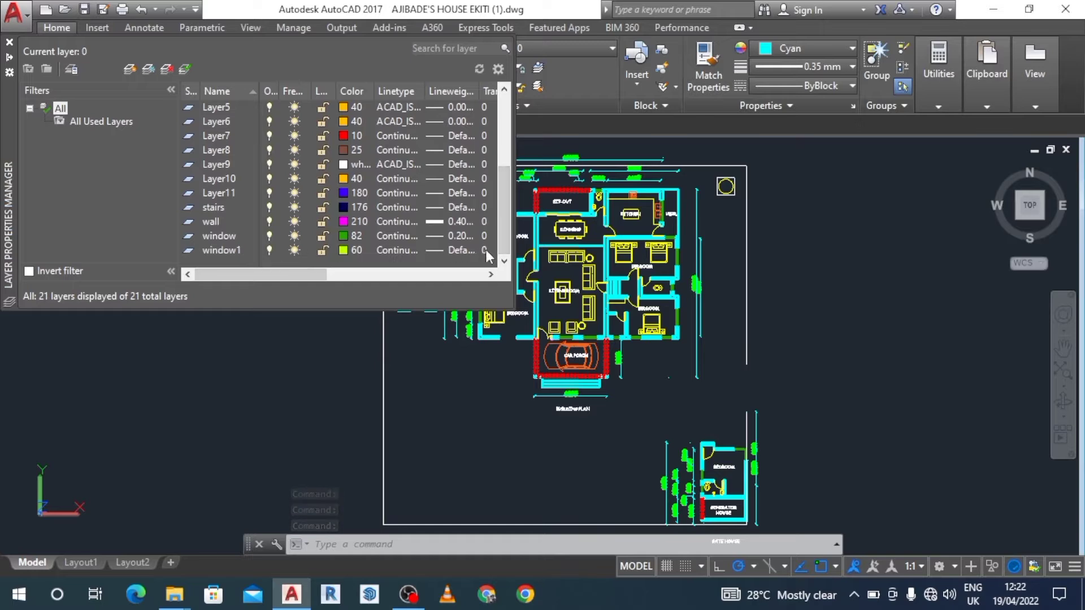
{"action": "left_click", "coordinate": [490, 274]}
{"action": "left_click", "coordinate": [491, 274]}
{"action": "left_click", "coordinate": [490, 274]}
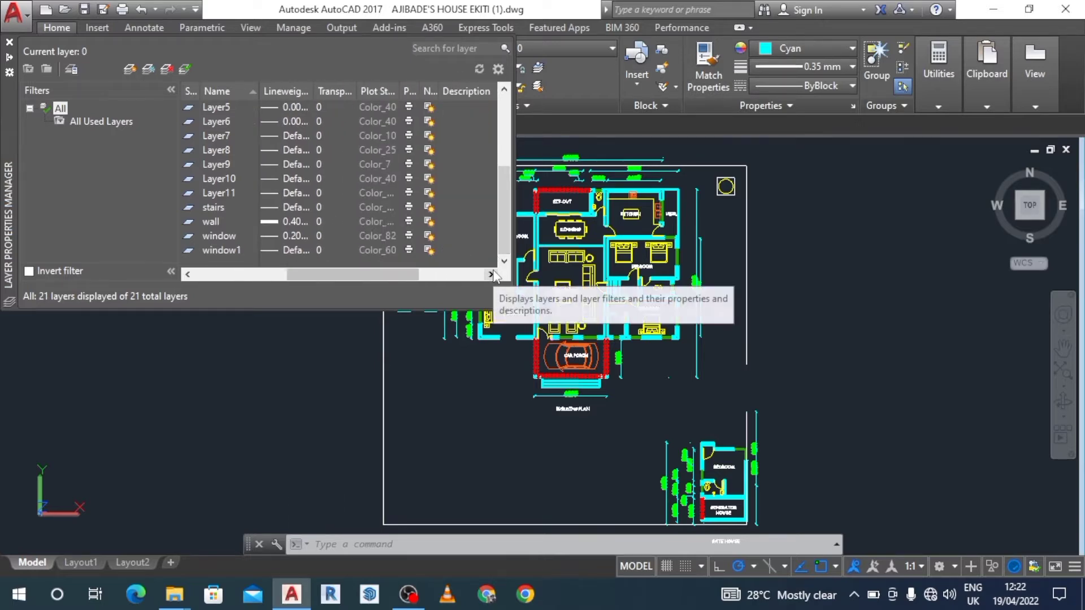
{"action": "left_click", "coordinate": [187, 274]}
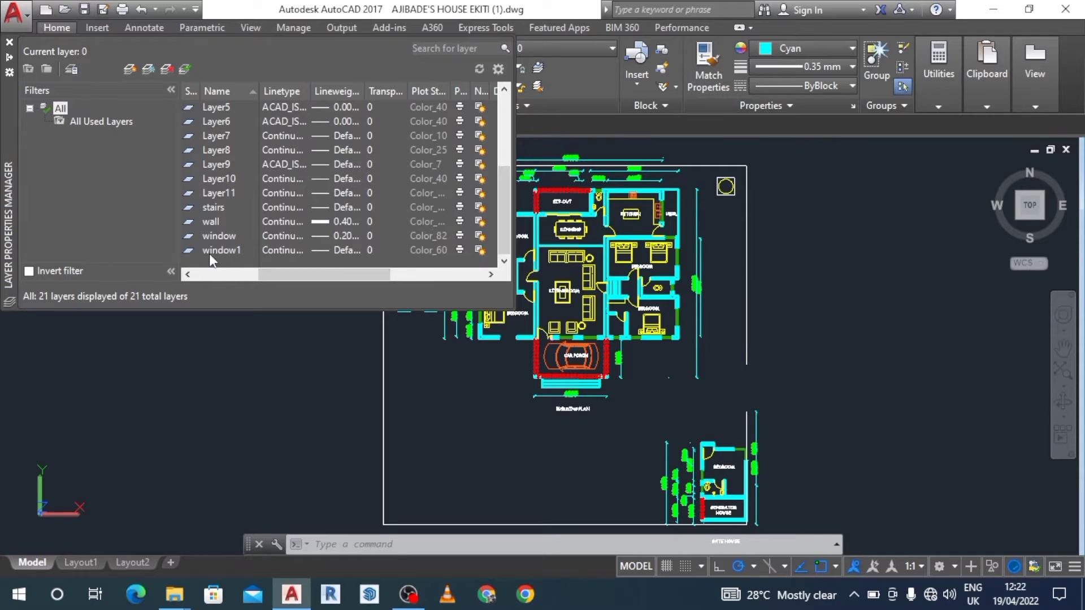
{"action": "left_click", "coordinate": [190, 274]}
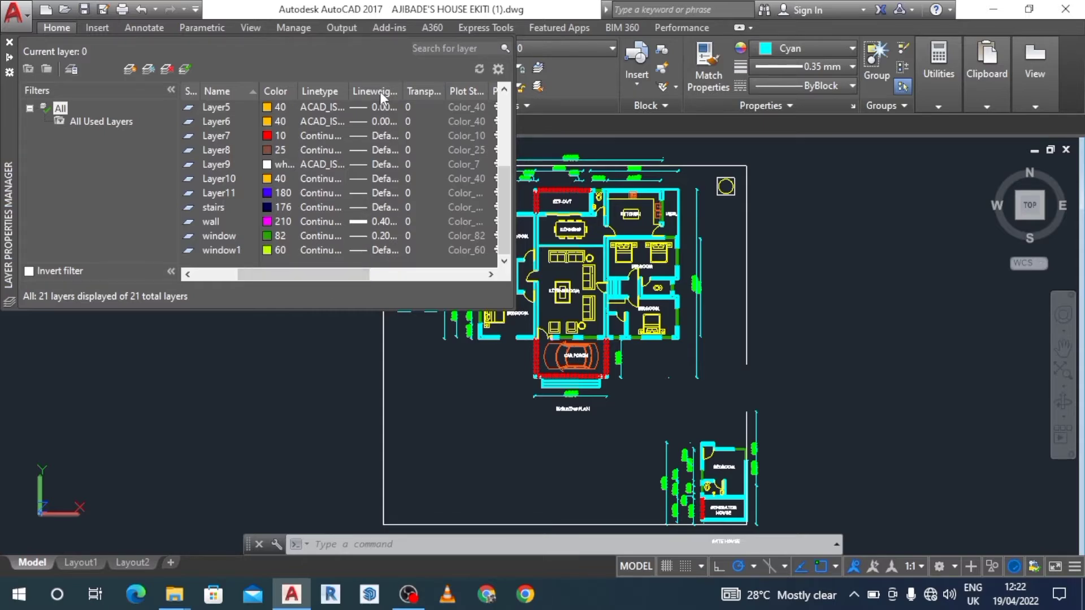
{"action": "left_click", "coordinate": [380, 249]}
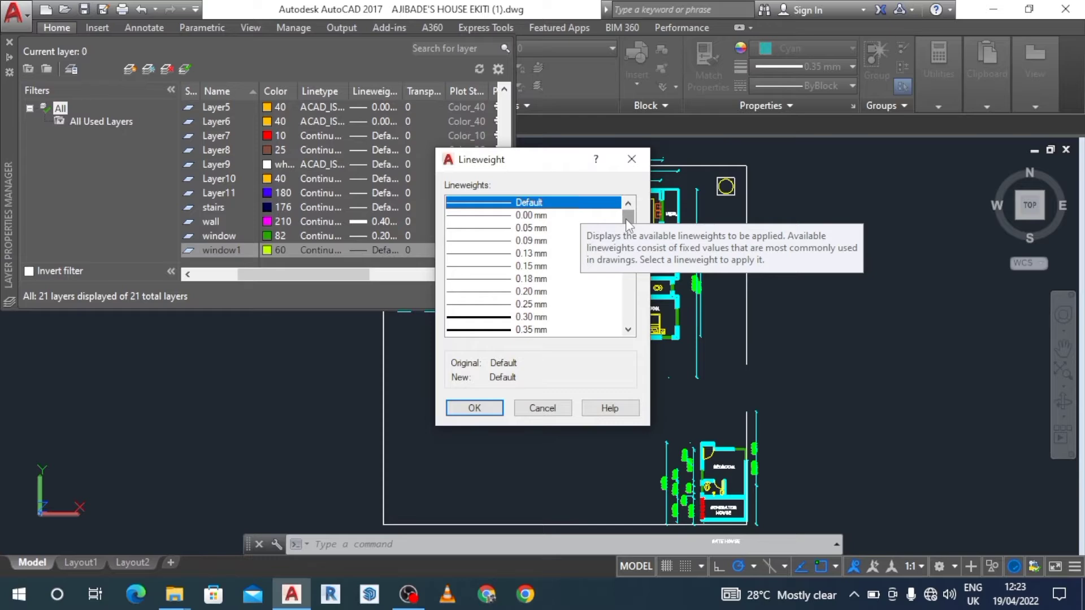
{"action": "left_click_drag", "start_coordinate": [625, 219], "coordinate": [626, 222]}
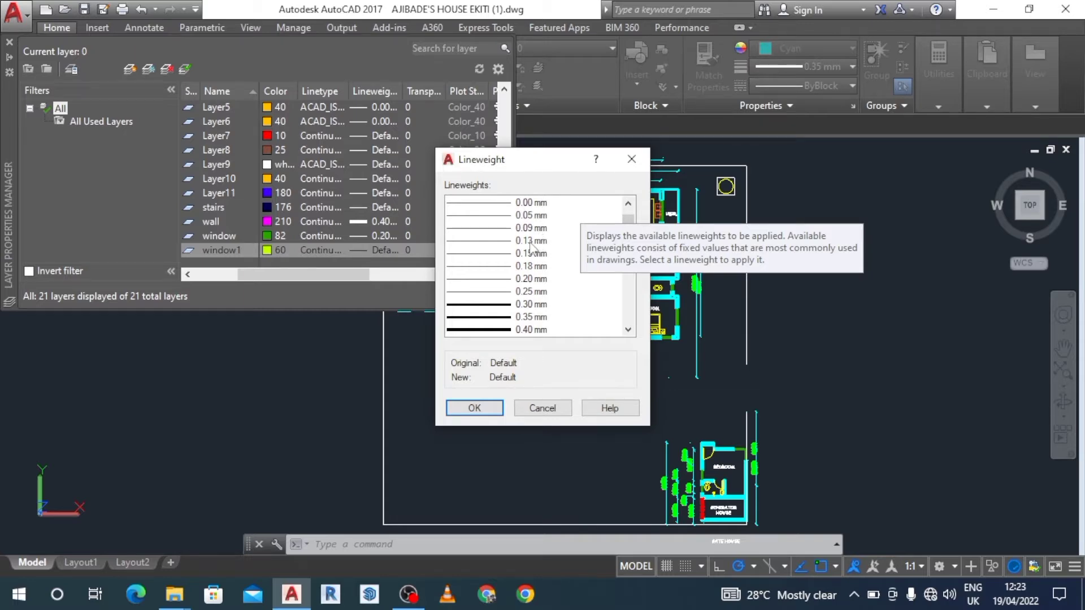
{"action": "left_click", "coordinate": [531, 241]}
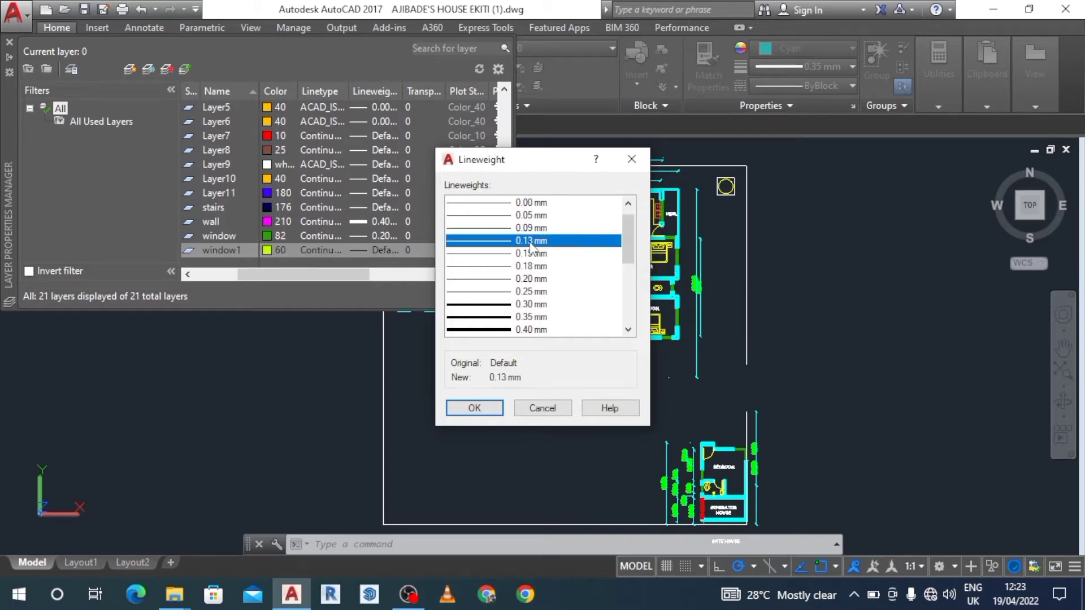
{"action": "left_click", "coordinate": [487, 409]}
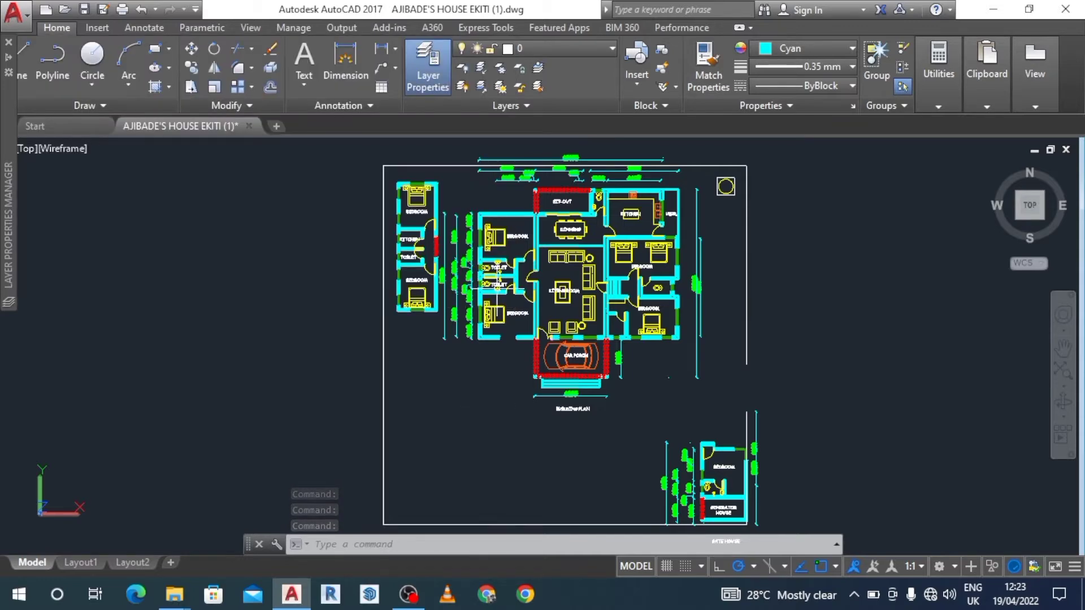
Reopen the layer properties manager and review the window1 layer's lineweight, transparency, plot style and description.
{"action": "left_click", "coordinate": [422, 84]}
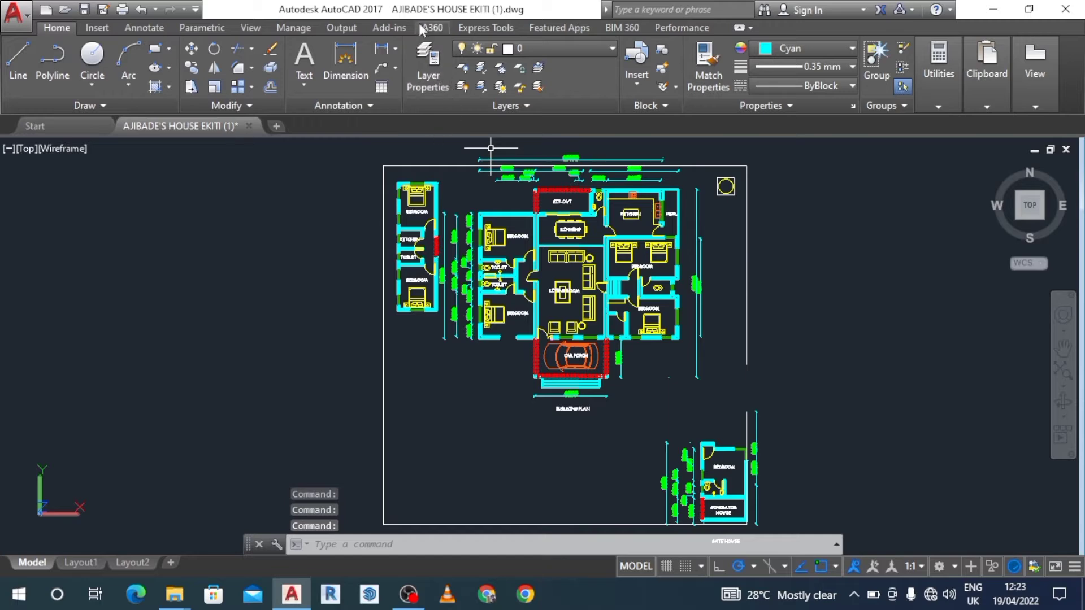
{"action": "left_click", "coordinate": [426, 60]}
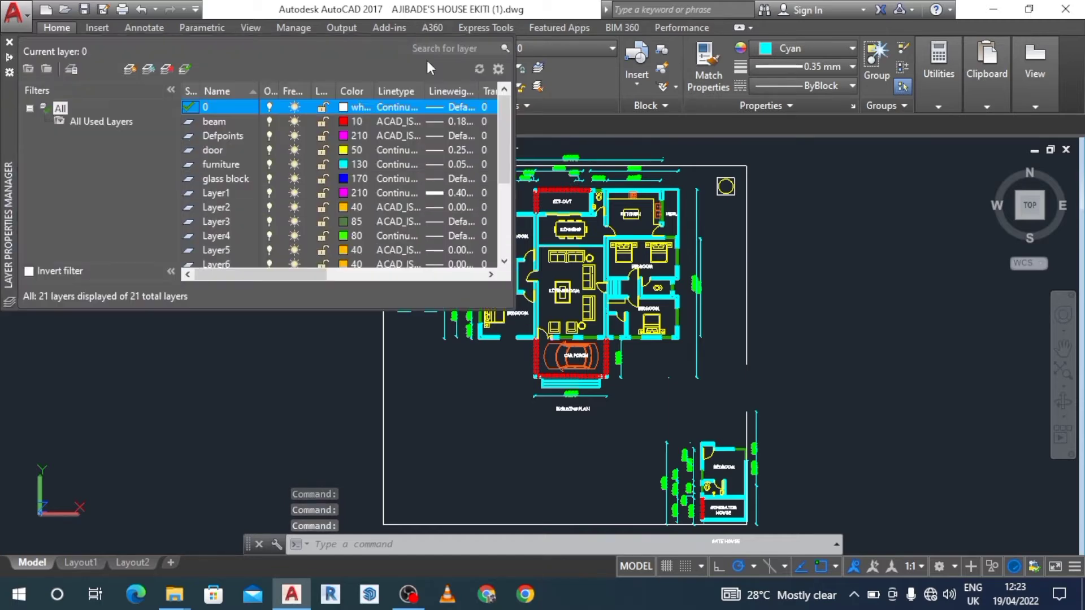
{"action": "left_click", "coordinate": [505, 262]}
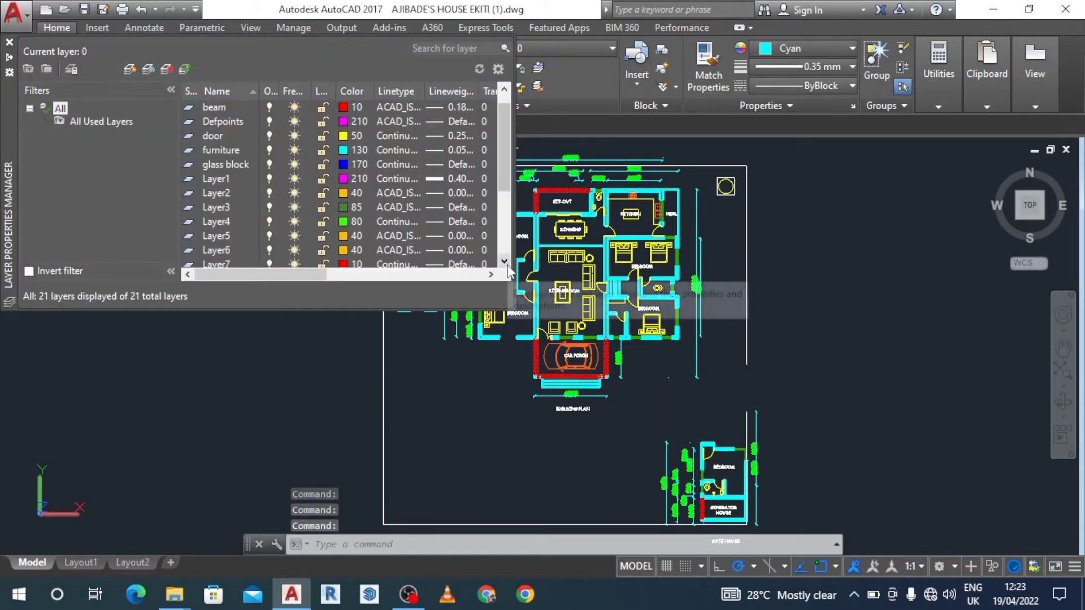
{"action": "left_click", "coordinate": [507, 266]}
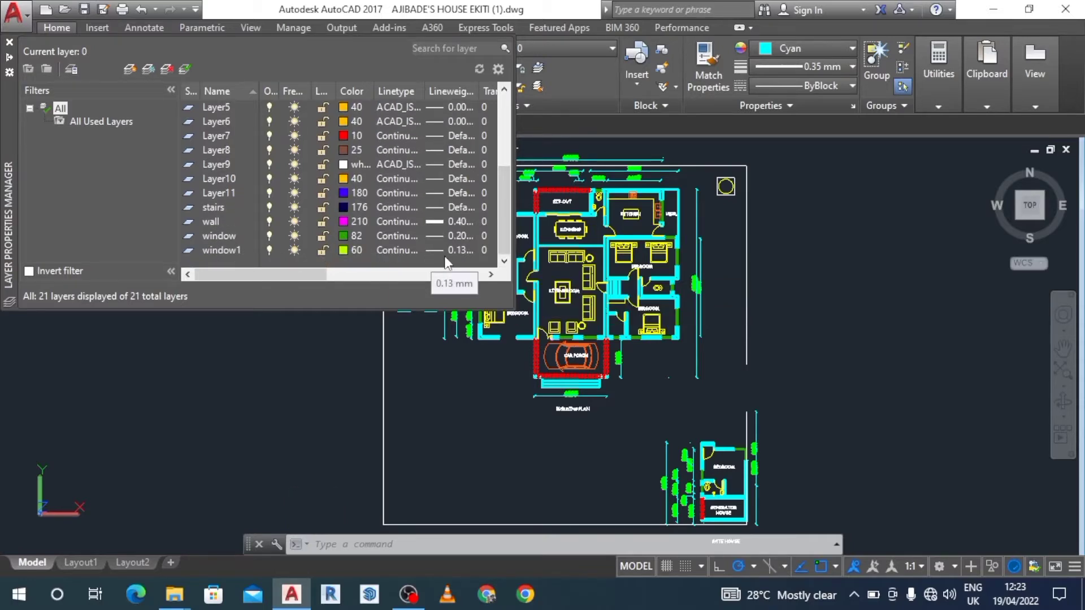
{"action": "left_click", "coordinate": [490, 274]}
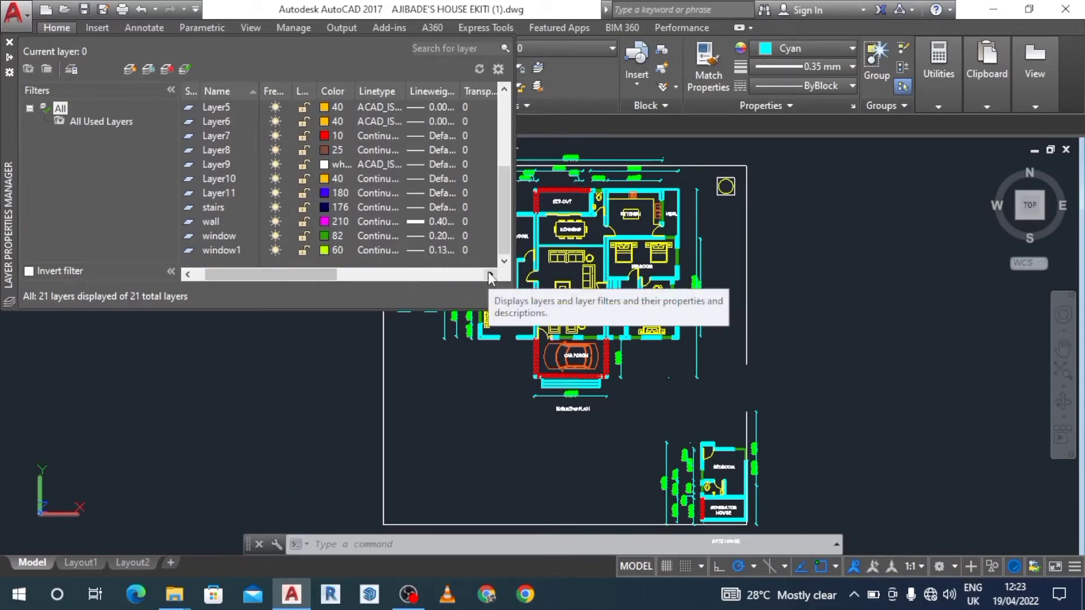
{"action": "left_click", "coordinate": [490, 274]}
{"action": "left_click", "coordinate": [490, 274]}
{"action": "left_click", "coordinate": [490, 274]}
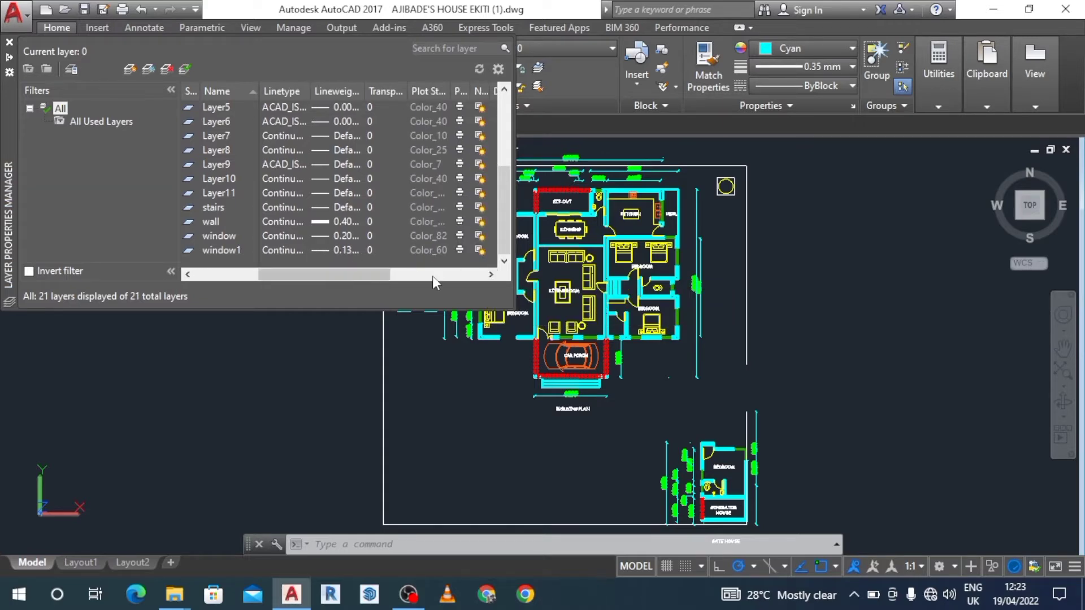
{"action": "left_click", "coordinate": [490, 274]}
{"action": "left_click", "coordinate": [490, 275]}
{"action": "left_click", "coordinate": [491, 274]}
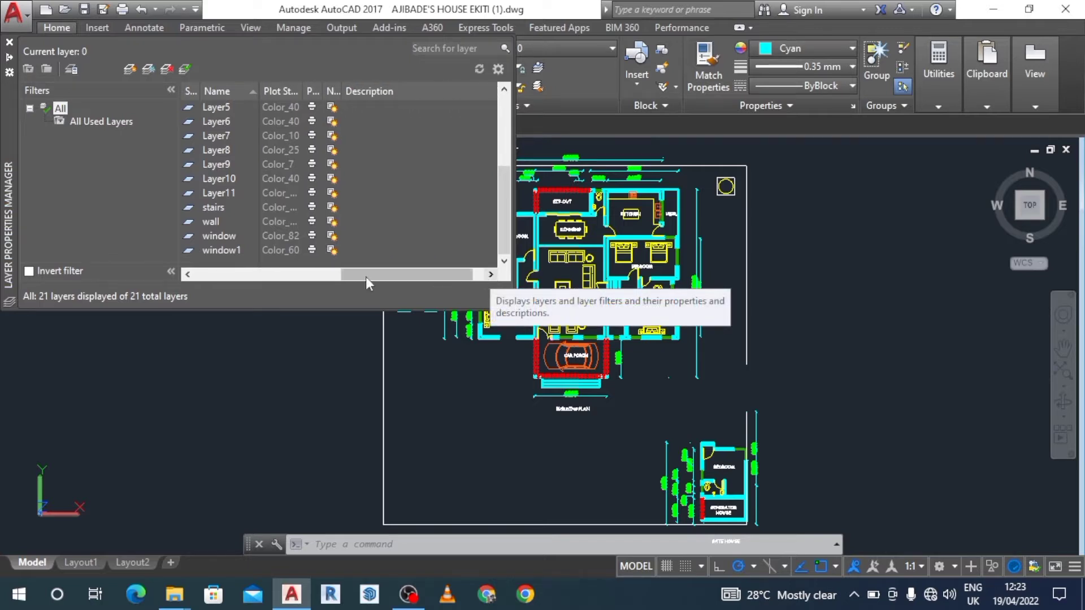
{"action": "left_click", "coordinate": [188, 276]}
{"action": "left_click", "coordinate": [188, 276]}
{"action": "left_click", "coordinate": [189, 276]}
{"action": "left_click", "coordinate": [188, 276]}
{"action": "left_click", "coordinate": [188, 276]}
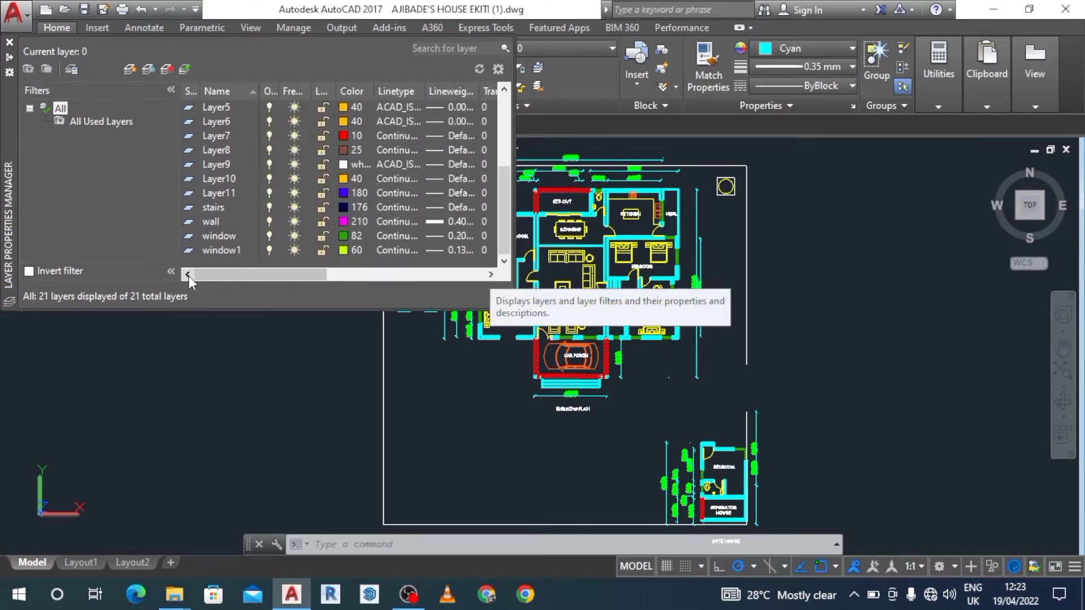
Create another new layer named door1 in the layer list.
{"action": "left_click", "coordinate": [128, 70]}
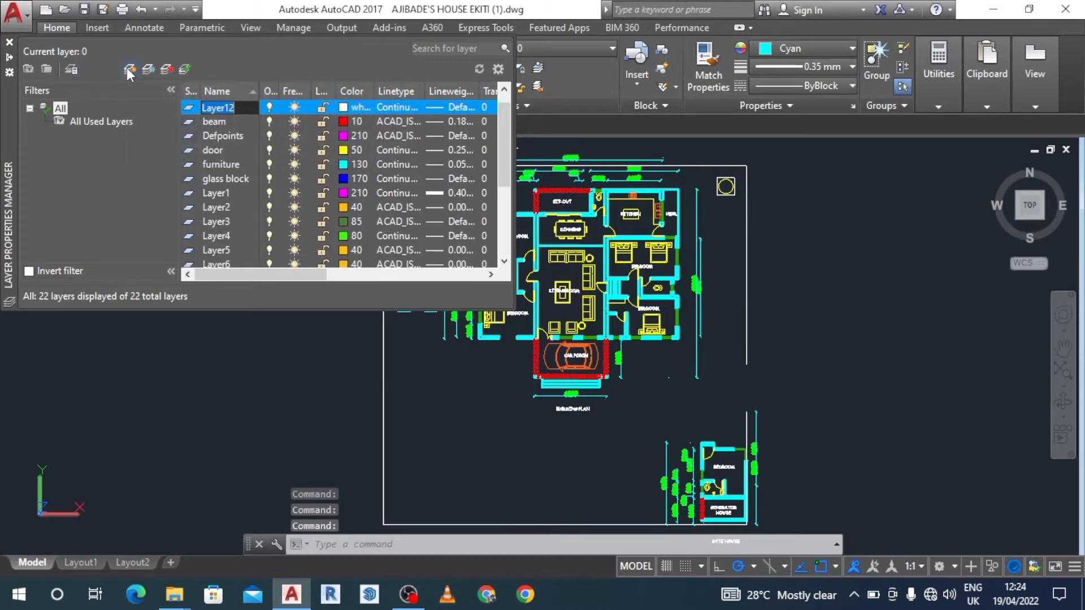
{"action": "type", "text": "door"}
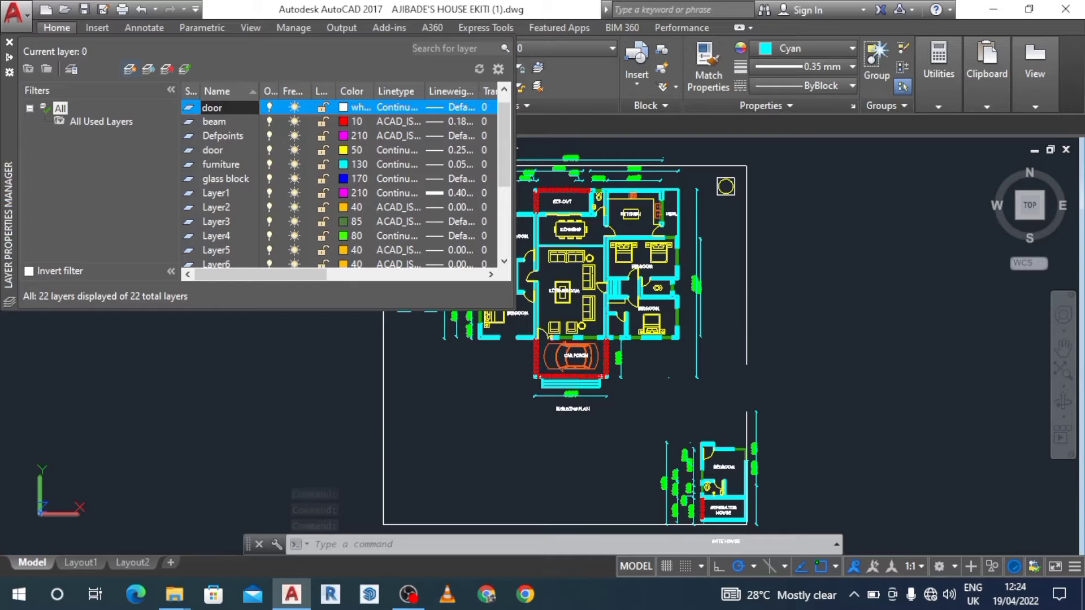
{"action": "type", "text": "1"}
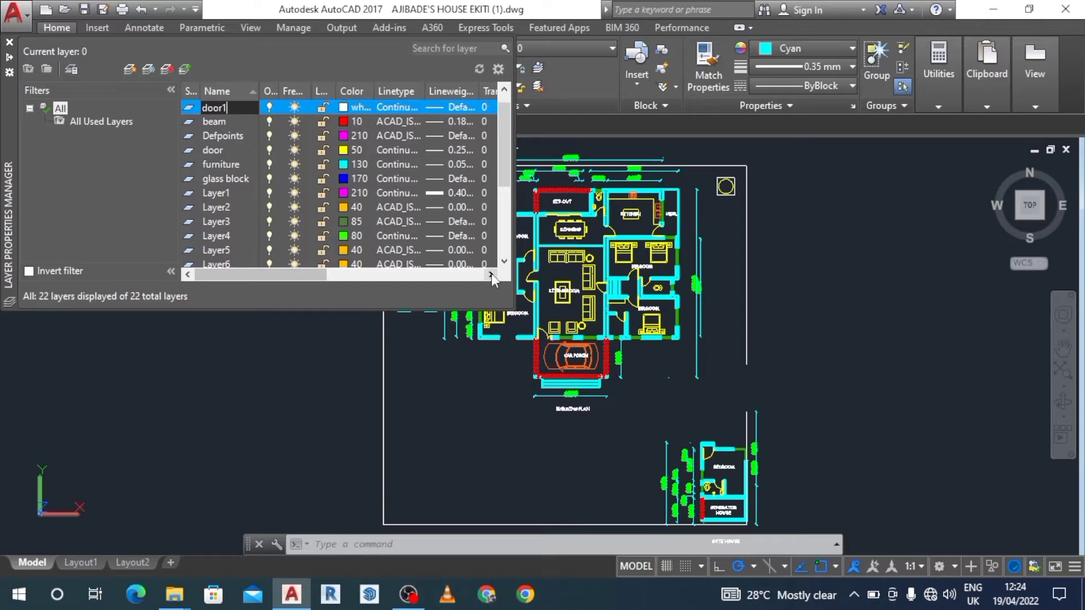
Set the door1 layer's color to index color 130.
{"action": "left_click", "coordinate": [358, 108]}
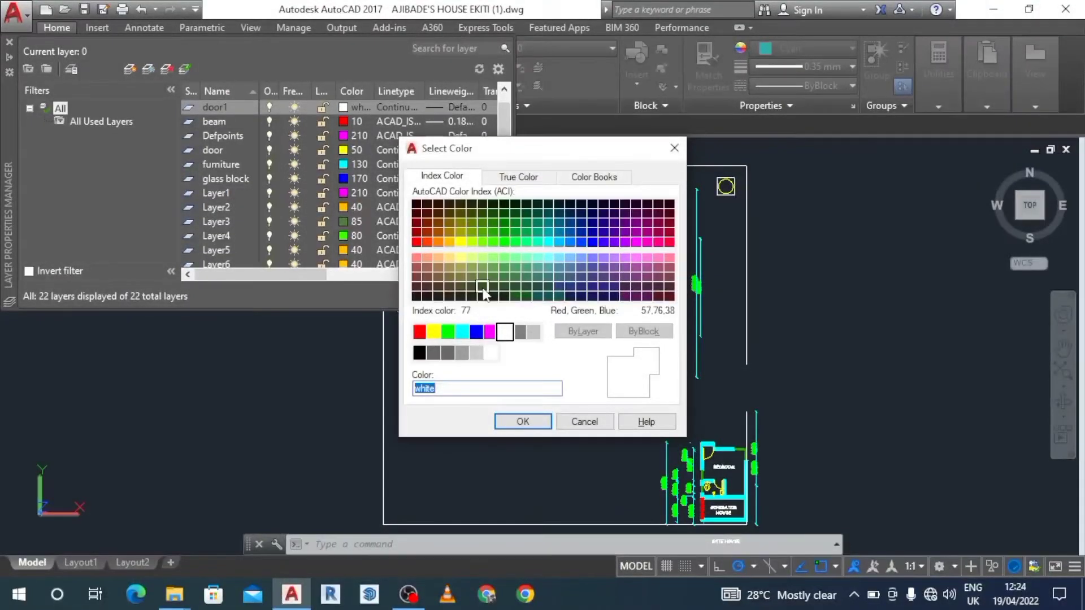
{"action": "left_click", "coordinate": [551, 245]}
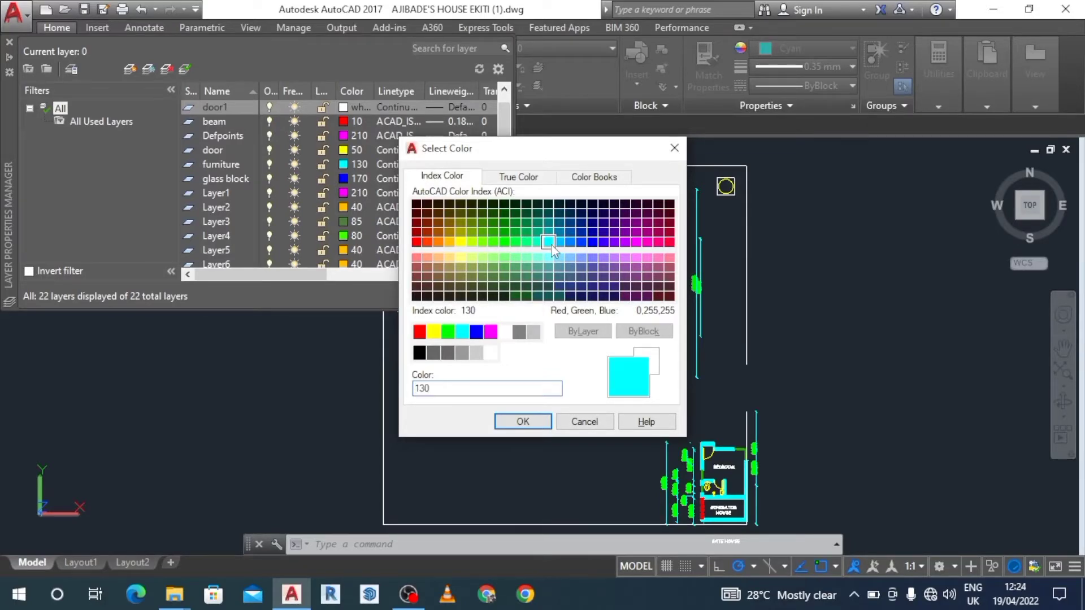
{"action": "left_click", "coordinate": [537, 427]}
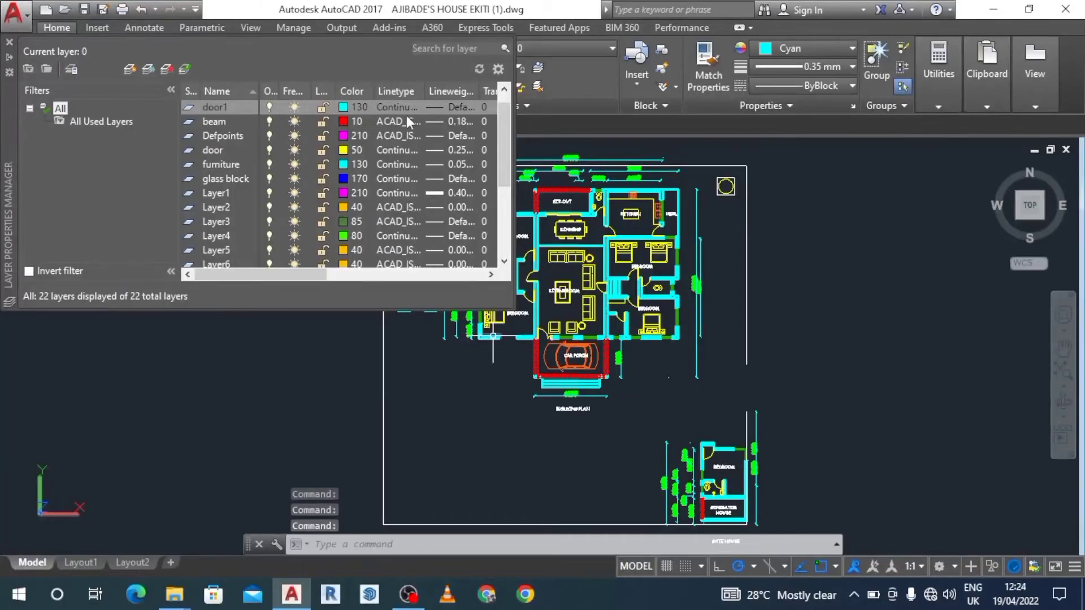
{"action": "left_click", "coordinate": [488, 276]}
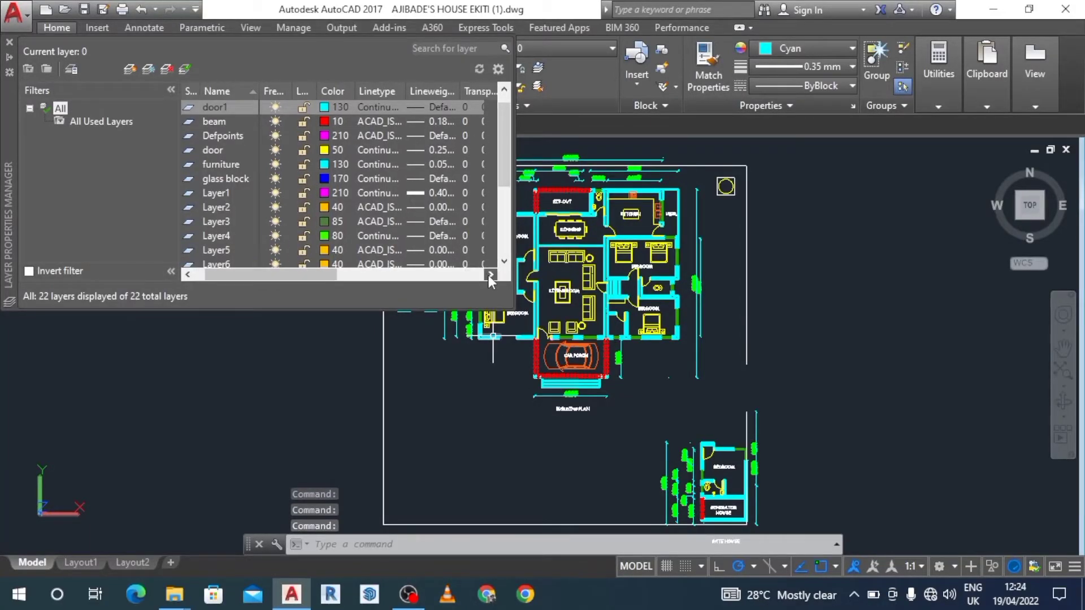
Set the door1 layer's lineweight to 0.20 mm.
{"action": "left_click", "coordinate": [488, 276]}
{"action": "left_click", "coordinate": [489, 276]}
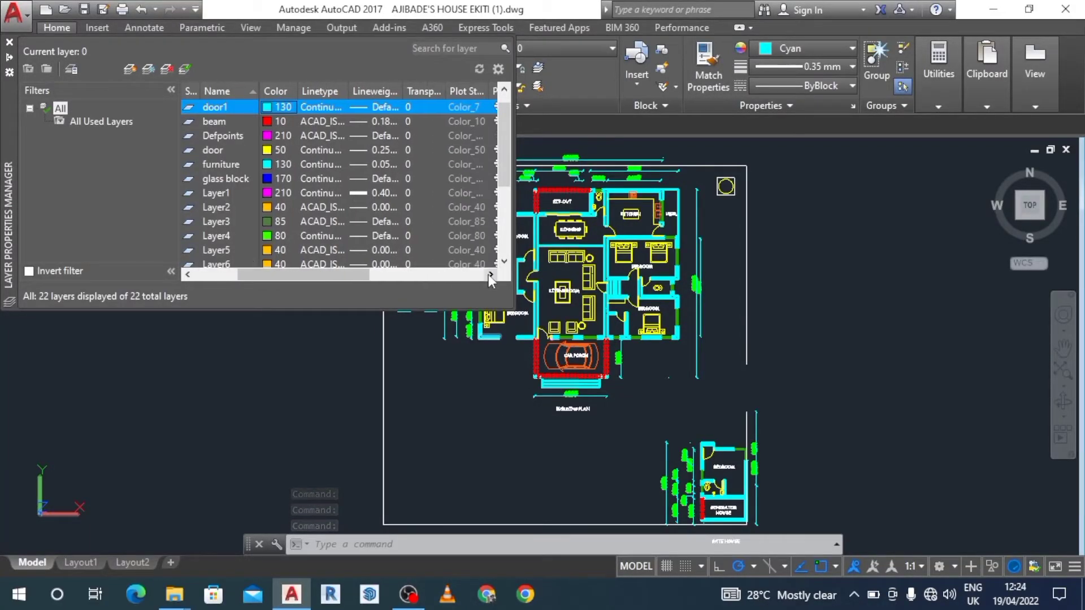
{"action": "left_click", "coordinate": [319, 108]}
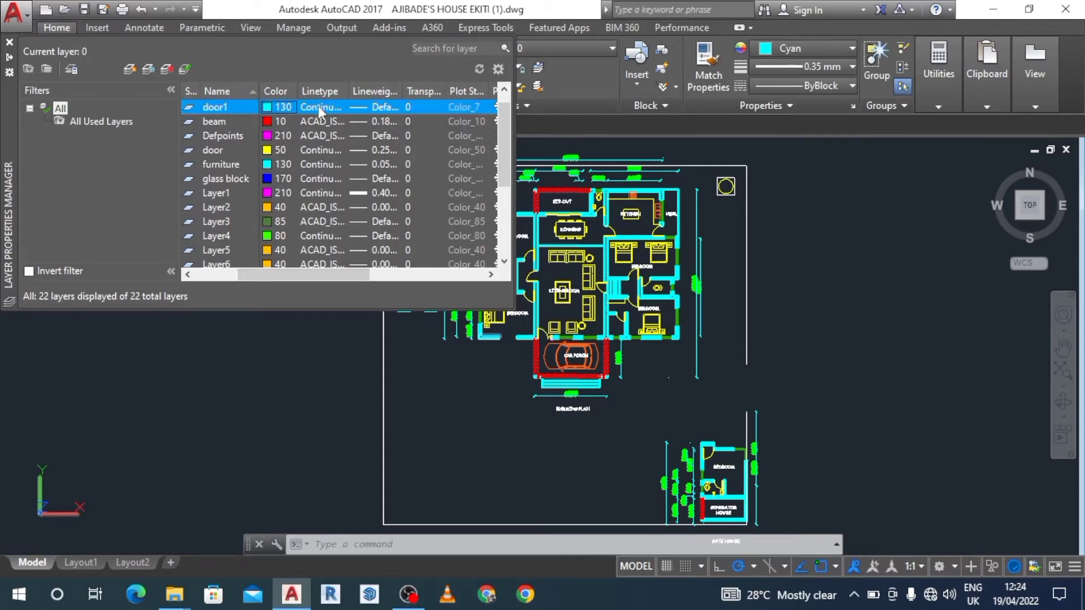
{"action": "left_click", "coordinate": [375, 106]}
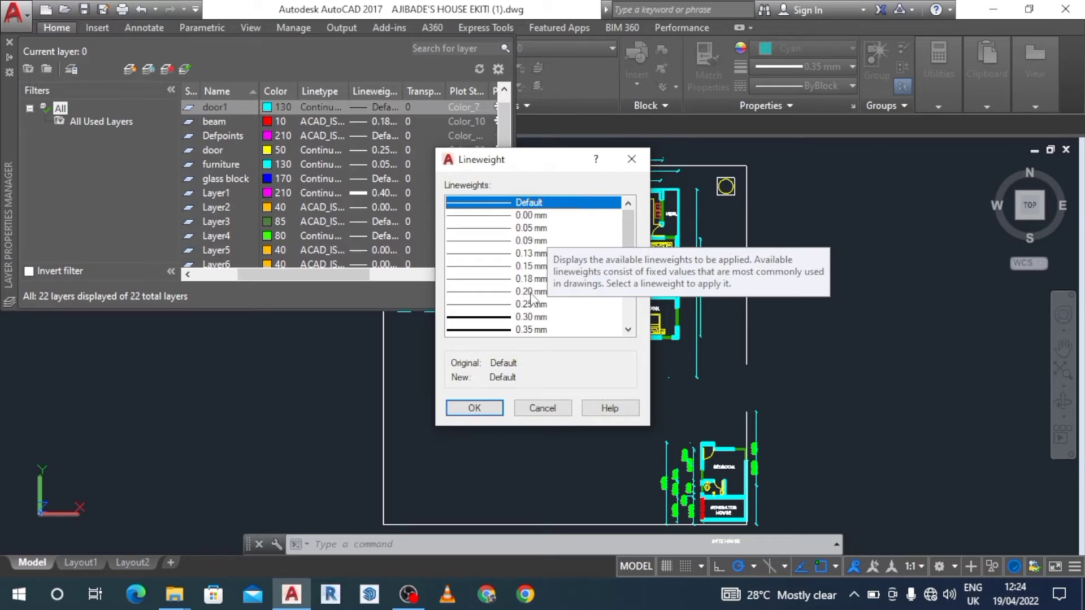
{"action": "left_click", "coordinate": [531, 292]}
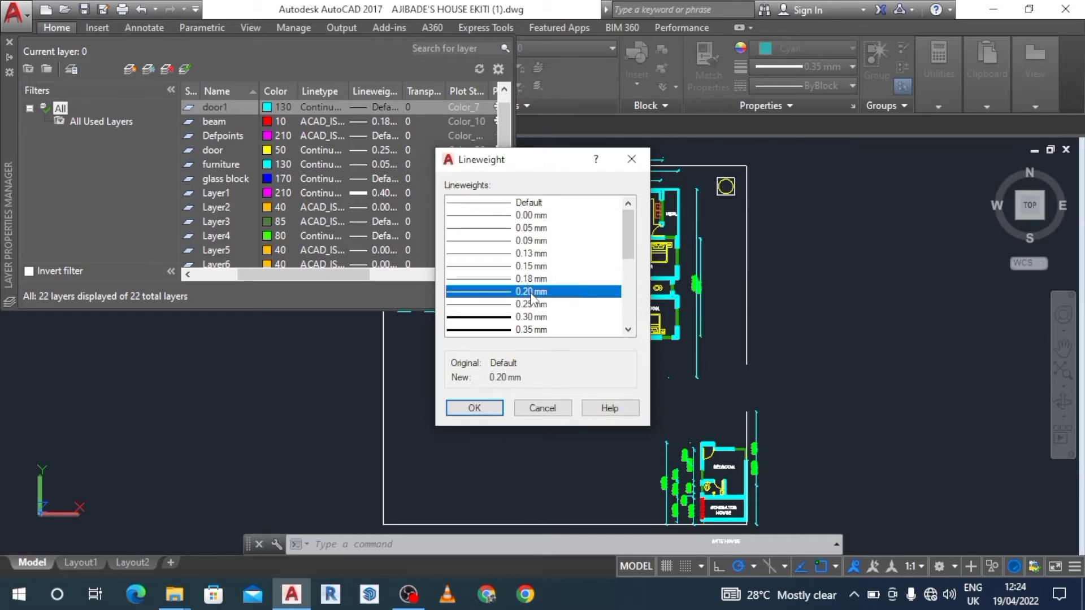
{"action": "left_click", "coordinate": [487, 410]}
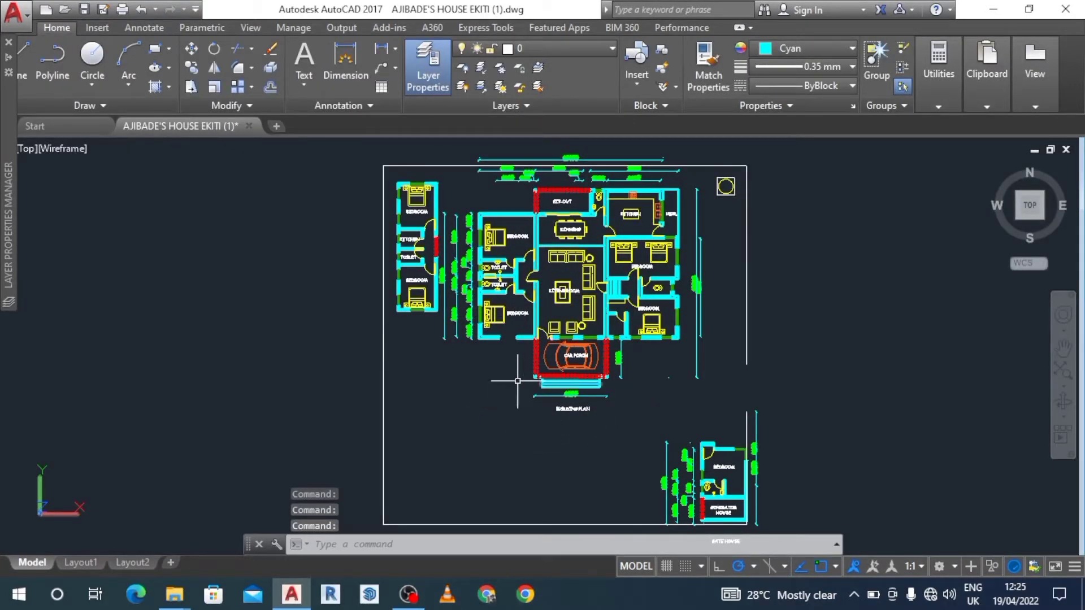
Reopen the layer properties manager and create a new layer named wall1.
{"action": "left_click", "coordinate": [428, 81]}
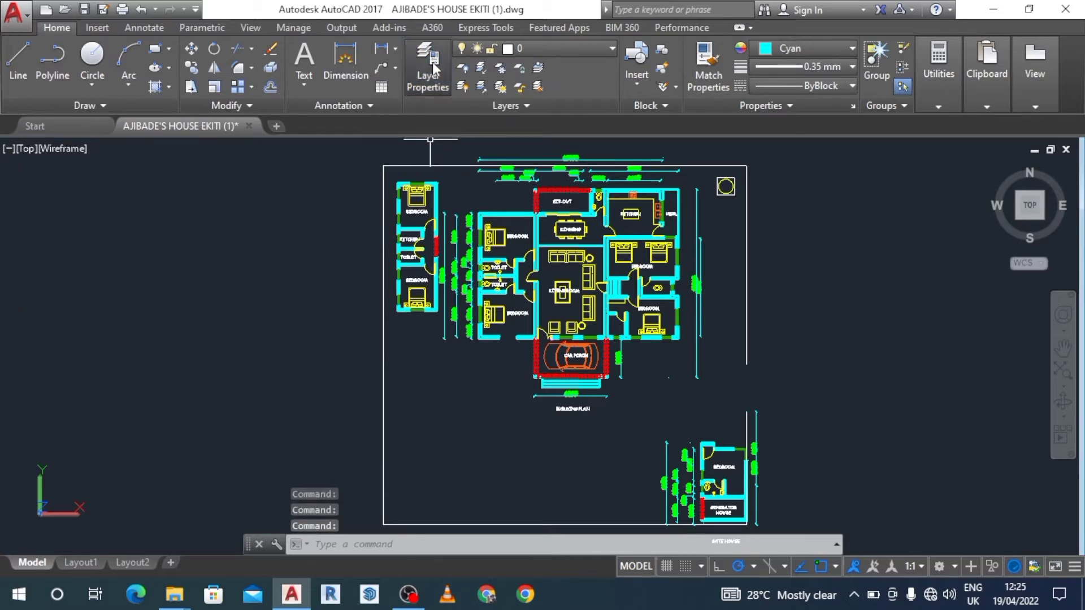
{"action": "left_click", "coordinate": [433, 62]}
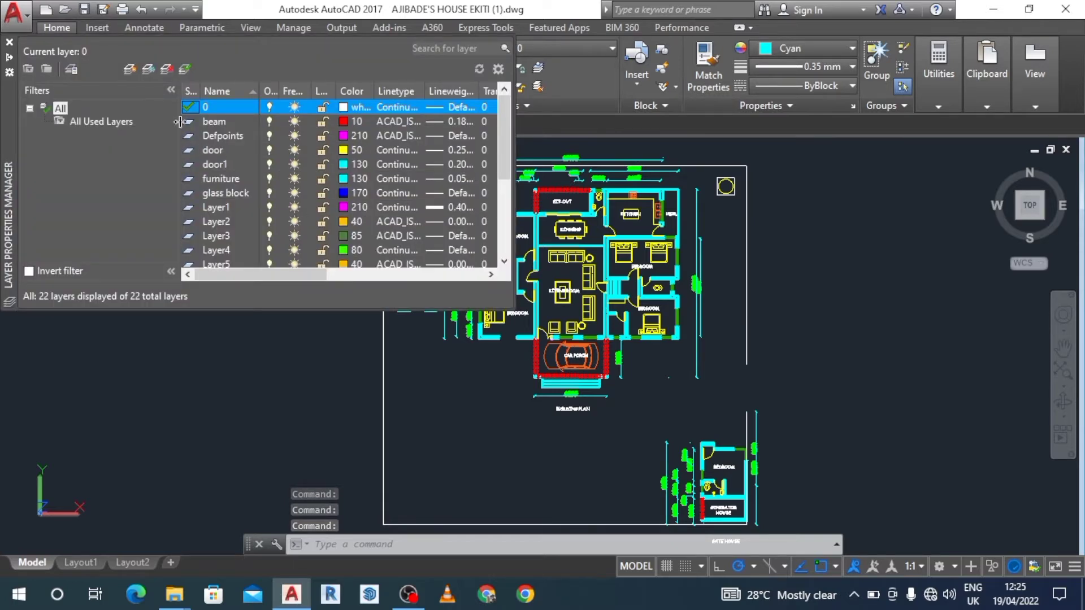
{"action": "left_click", "coordinate": [127, 70]}
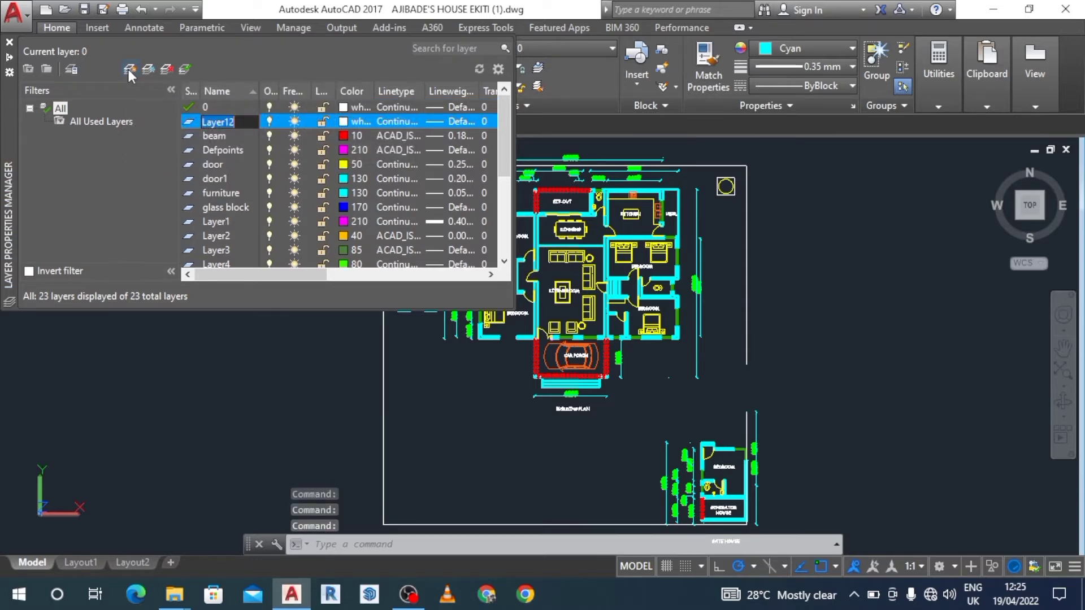
{"action": "type", "text": "wa"}
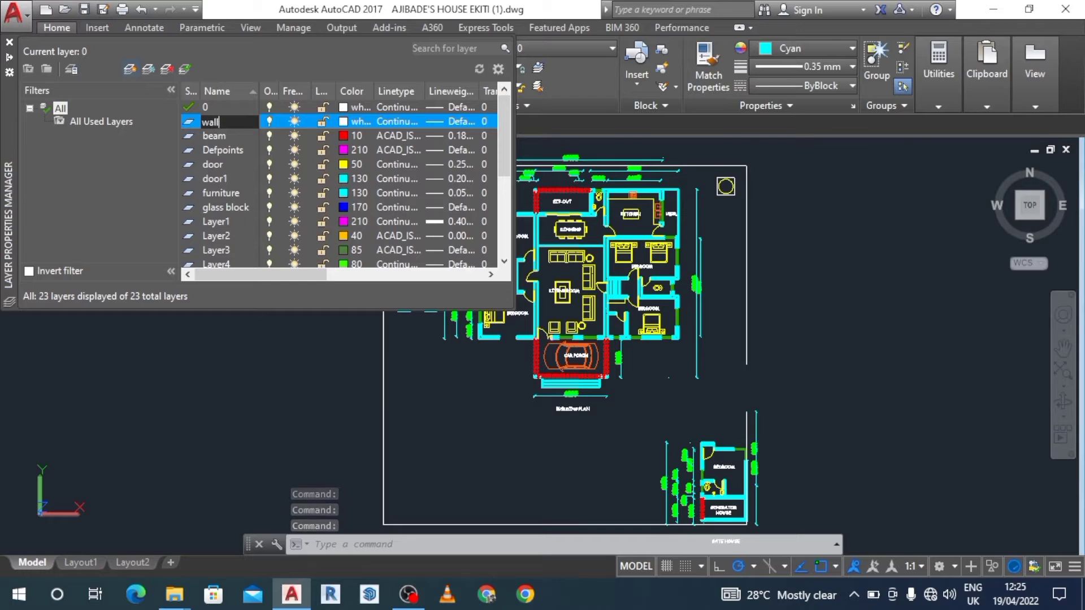
{"action": "type", "text": "ll"}
{"action": "key", "text": "Return"}
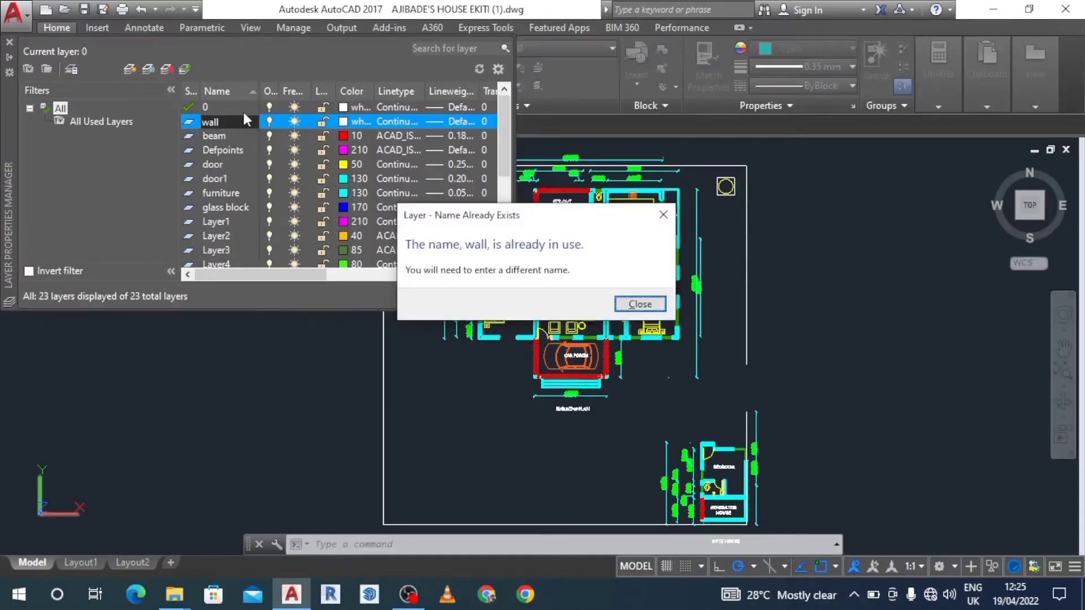
{"action": "left_click", "coordinate": [664, 216]}
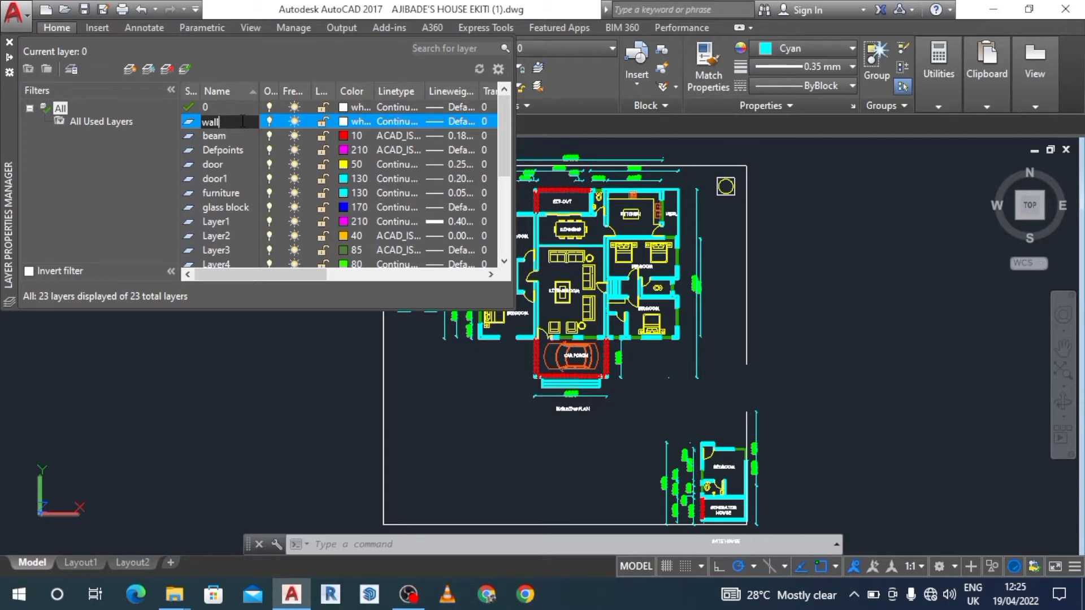
{"action": "type", "text": "1"}
Set the wall1 layer's color to index color 210.
{"action": "left_click", "coordinate": [354, 121]}
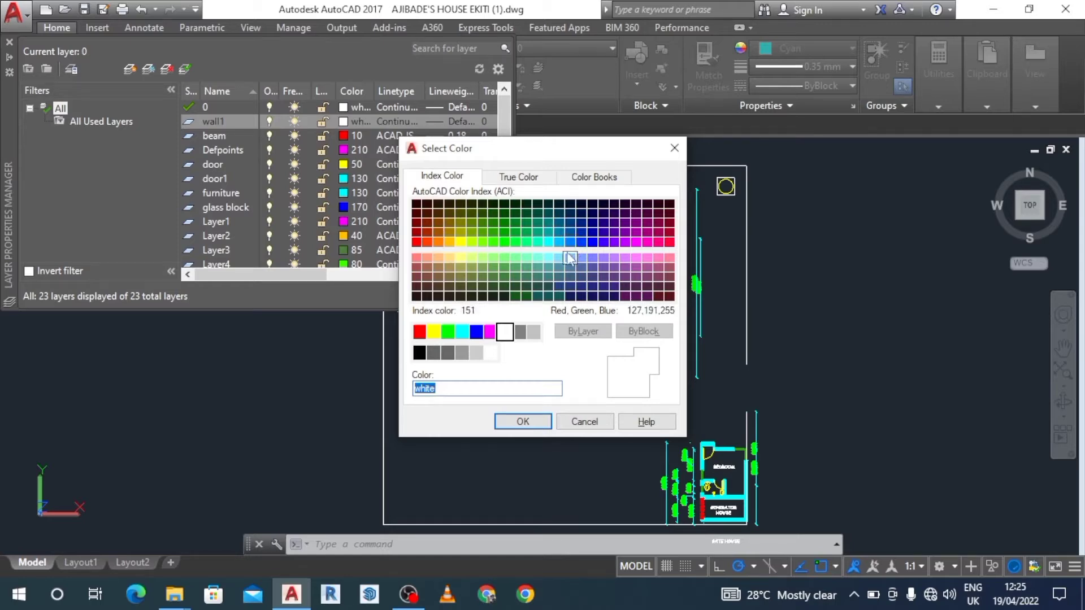
{"action": "left_click", "coordinate": [640, 246]}
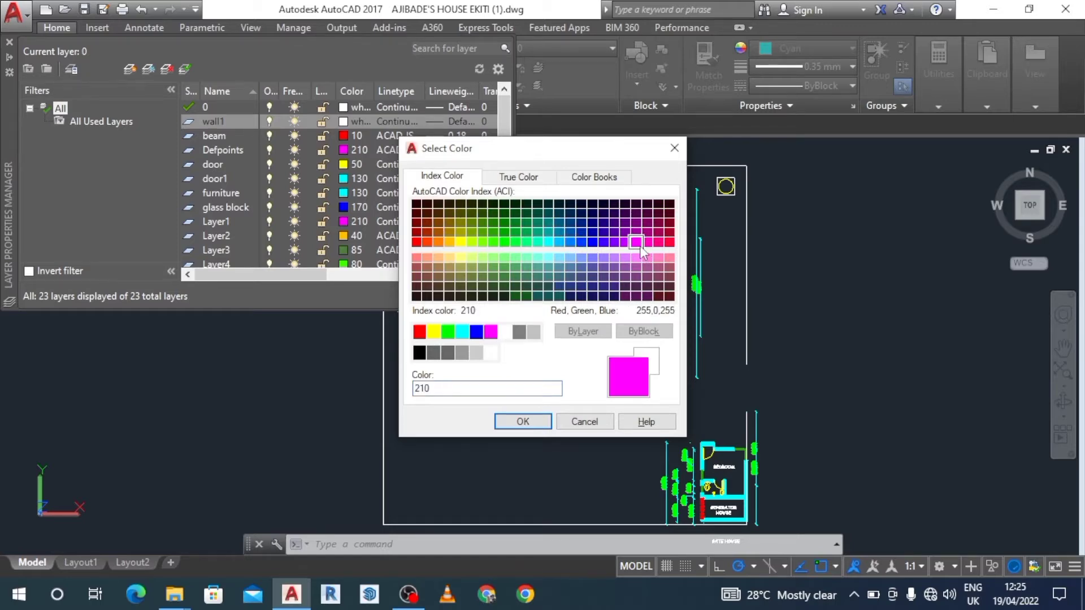
{"action": "left_click", "coordinate": [534, 424]}
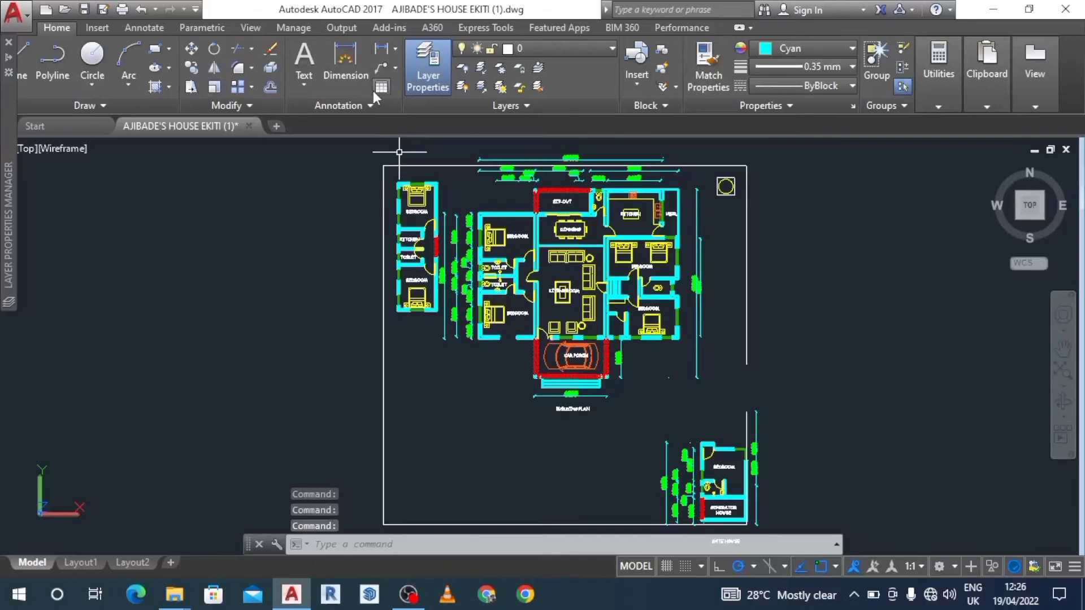
Reopen the layer properties manager, find the wall1 layer and set its lineweight to 0.35 mm.
{"action": "left_click", "coordinate": [417, 80]}
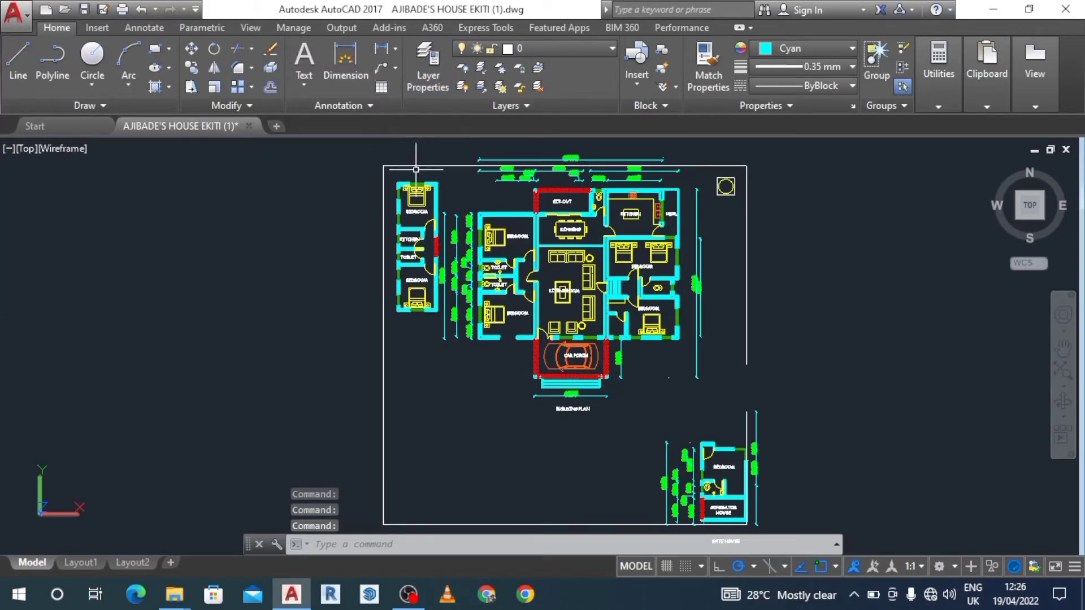
{"action": "left_click", "coordinate": [425, 74]}
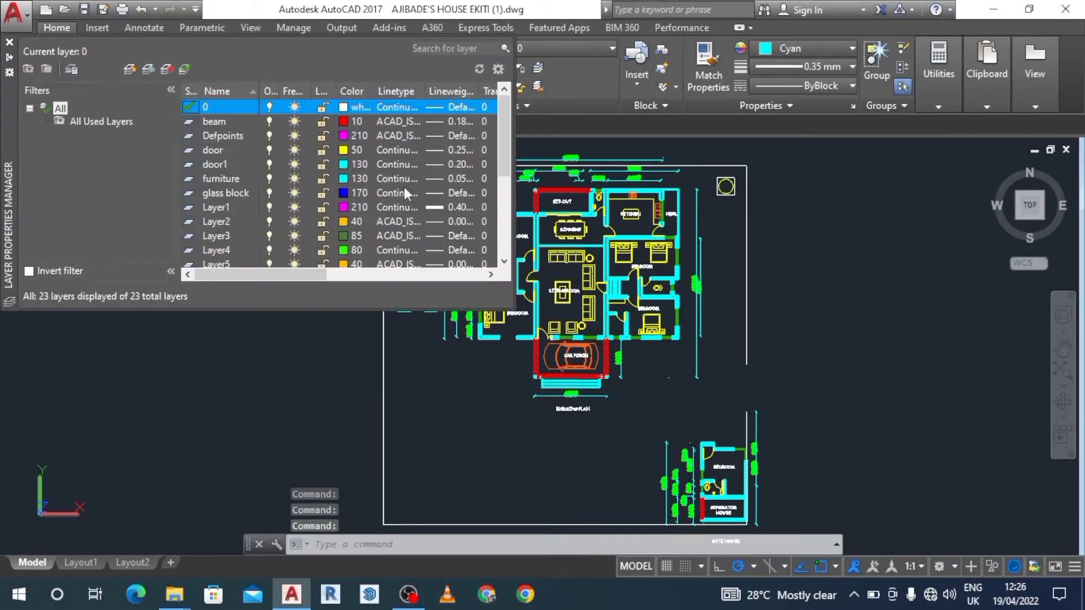
{"action": "left_click", "coordinate": [489, 276]}
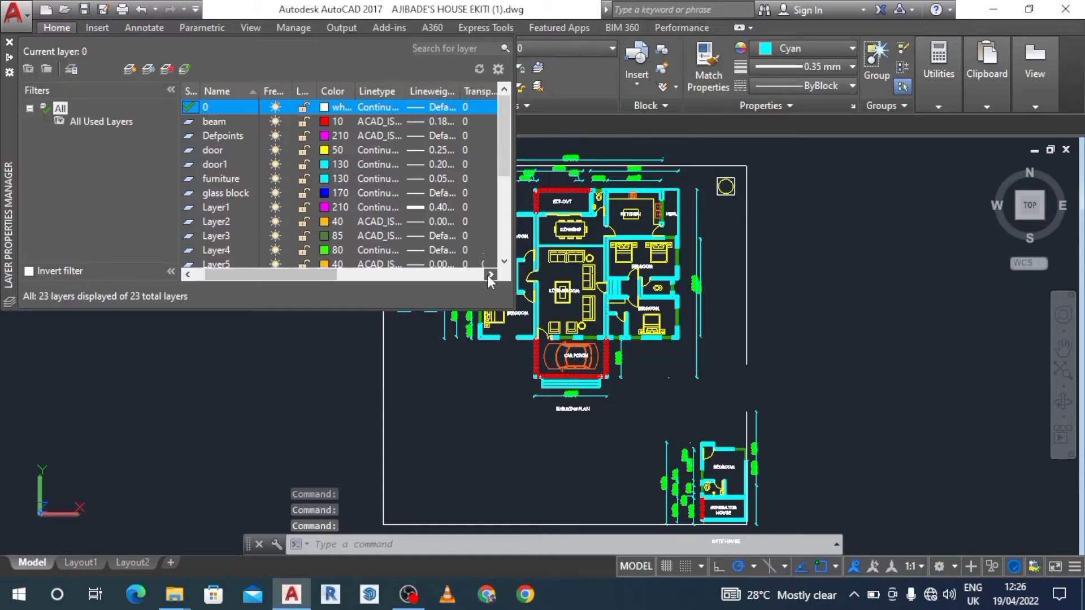
{"action": "left_click", "coordinate": [490, 275]}
{"action": "left_click", "coordinate": [489, 275]}
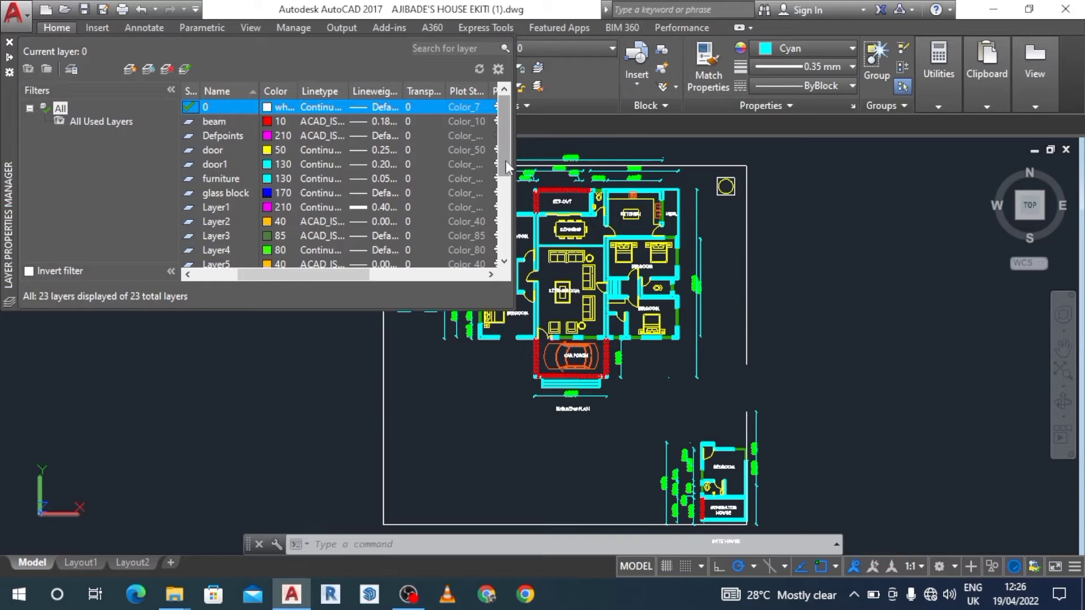
{"action": "left_click_drag", "start_coordinate": [506, 160], "coordinate": [507, 282]}
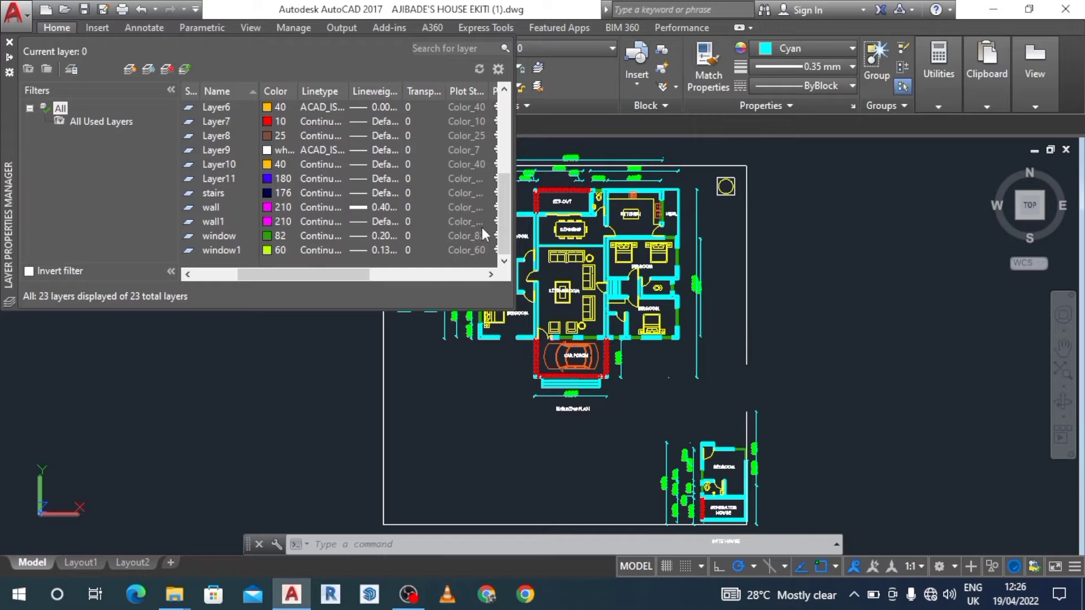
{"action": "left_click", "coordinate": [491, 274]}
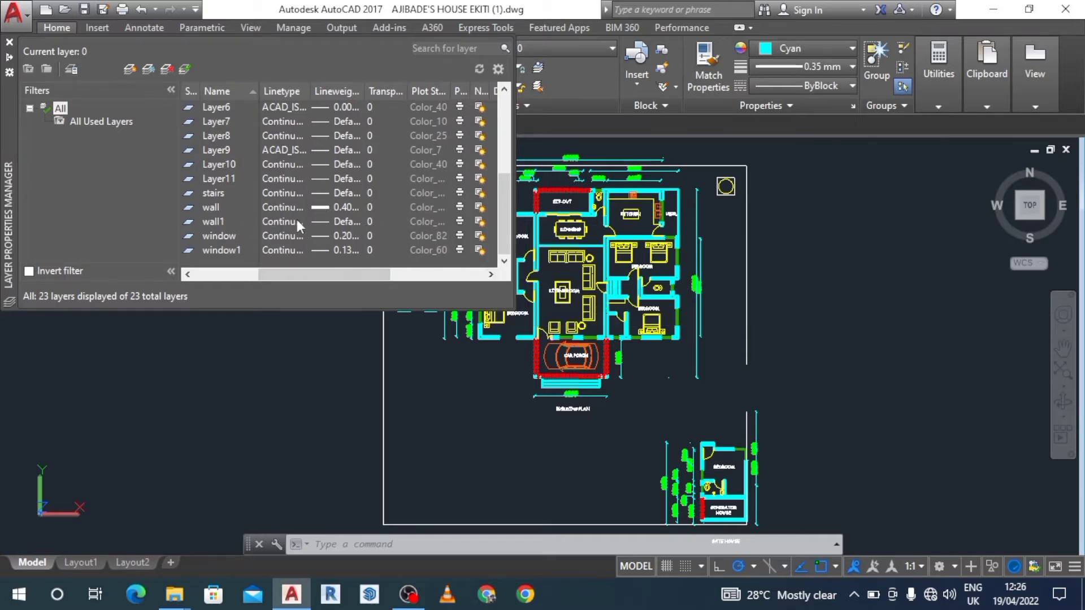
{"action": "left_click", "coordinate": [328, 221]}
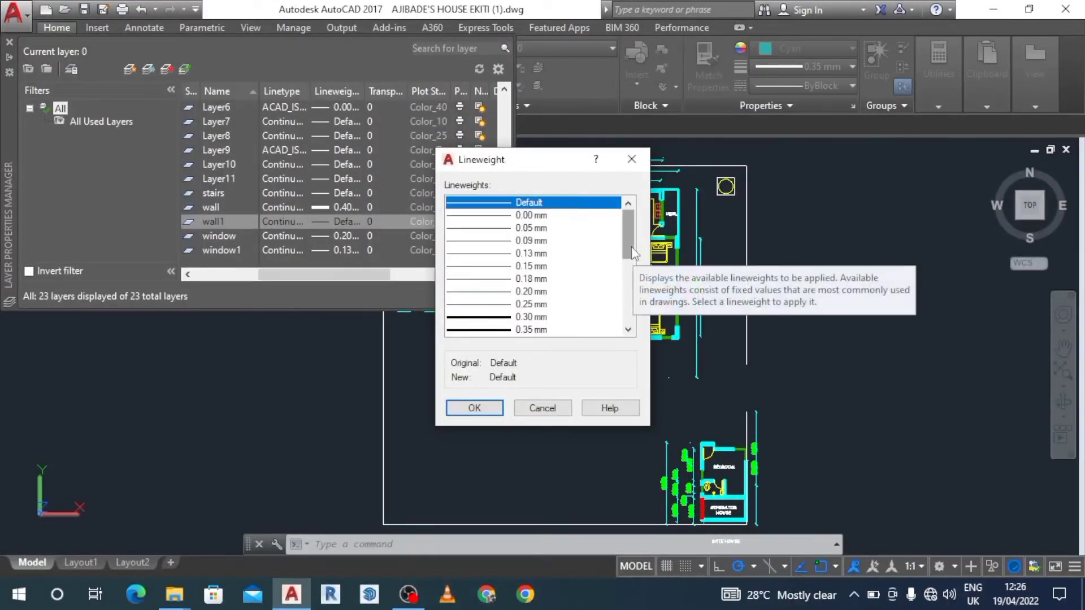
{"action": "scroll", "coordinate": [633, 269], "scroll_direction": "down", "scroll_amount": 1}
{"action": "scroll", "coordinate": [631, 265], "scroll_direction": "down", "scroll_amount": 1}
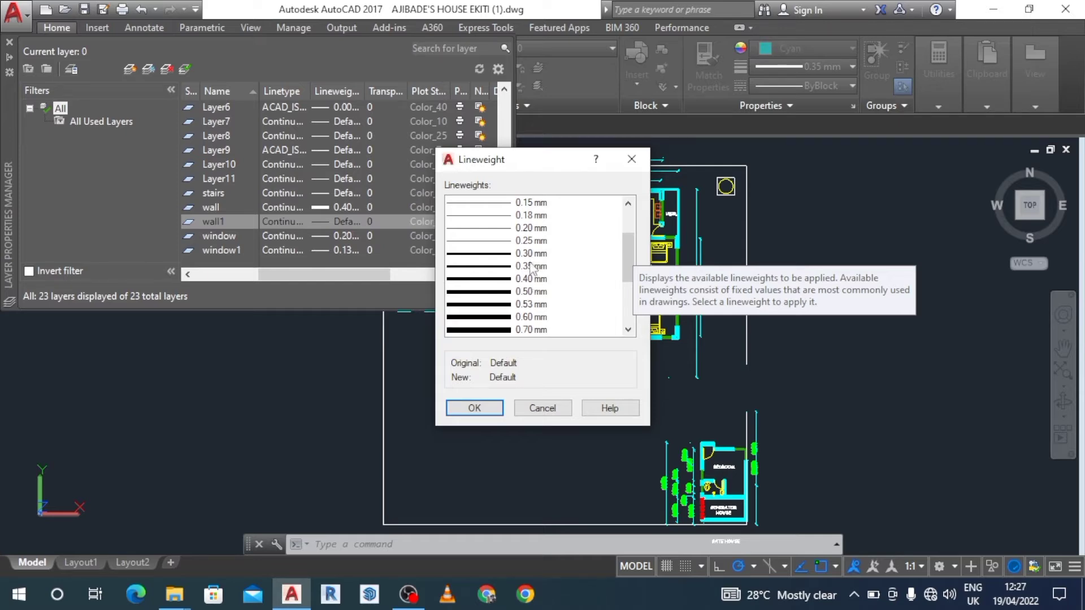
{"action": "left_click", "coordinate": [530, 280]}
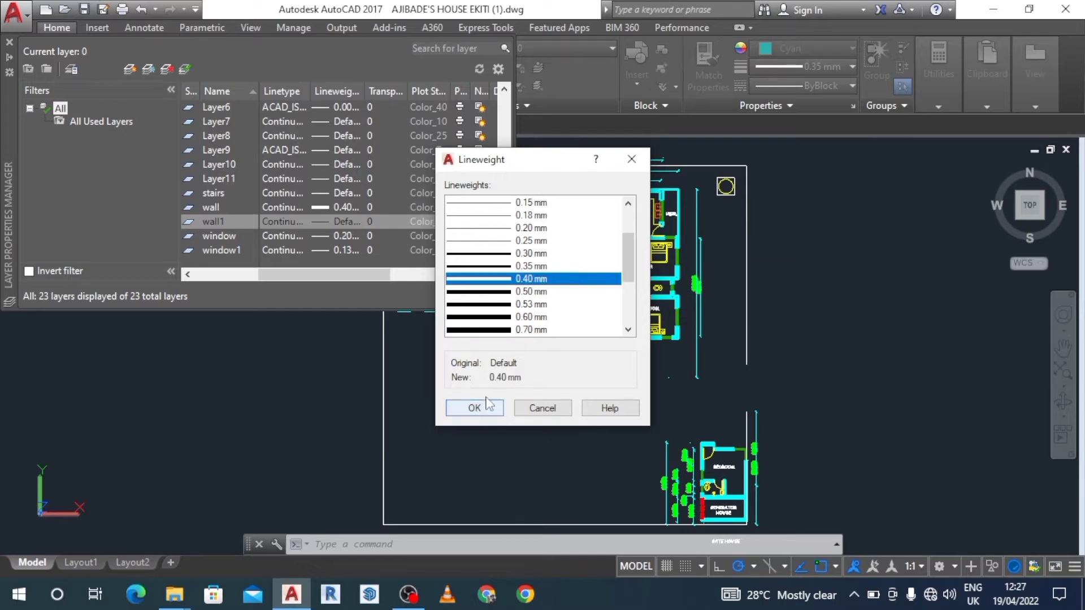
{"action": "left_click", "coordinate": [530, 265]}
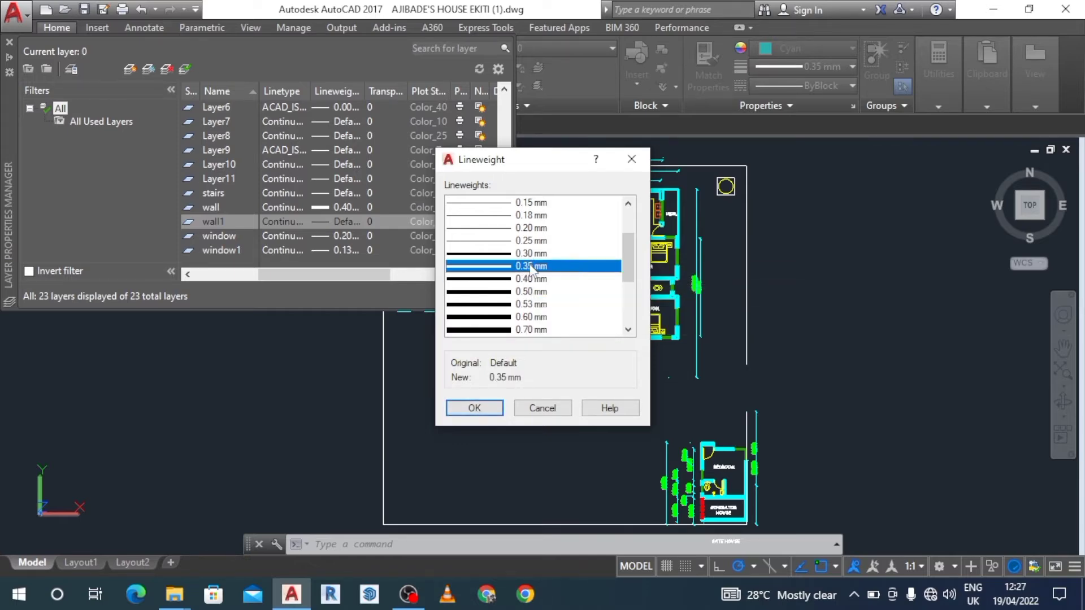
{"action": "left_click", "coordinate": [486, 409]}
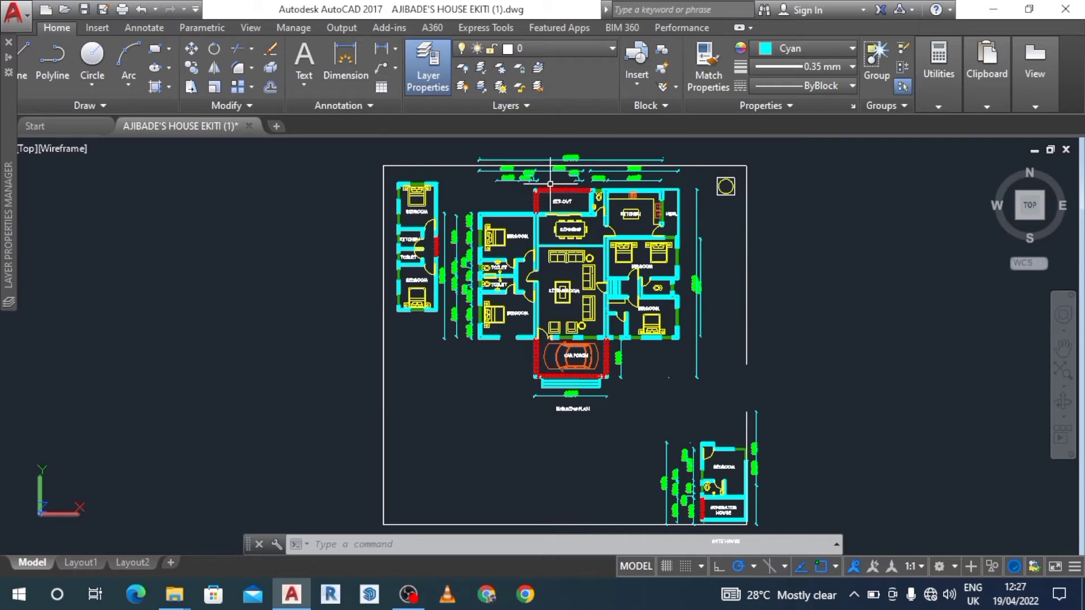
Reopen the layer properties manager and create a new layer named beam1.
{"action": "left_click", "coordinate": [436, 79]}
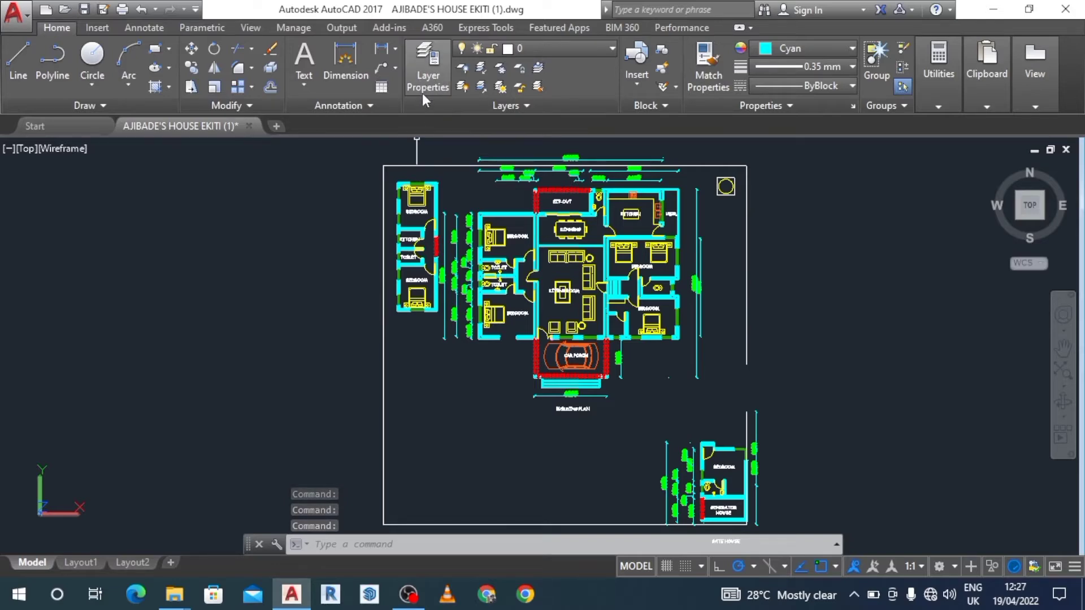
{"action": "left_click", "coordinate": [425, 66]}
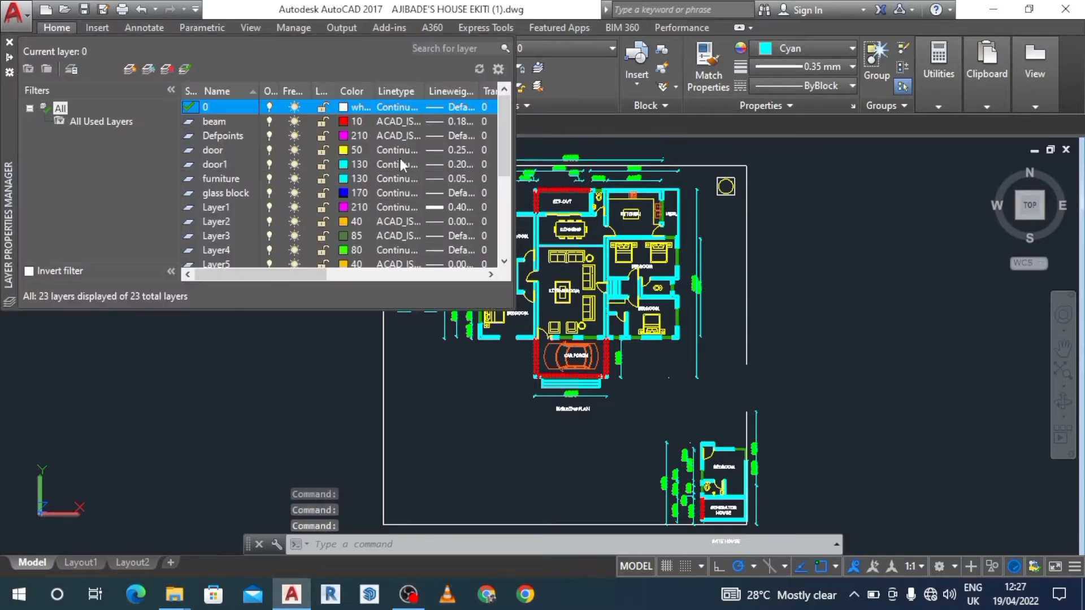
{"action": "left_click", "coordinate": [131, 70]}
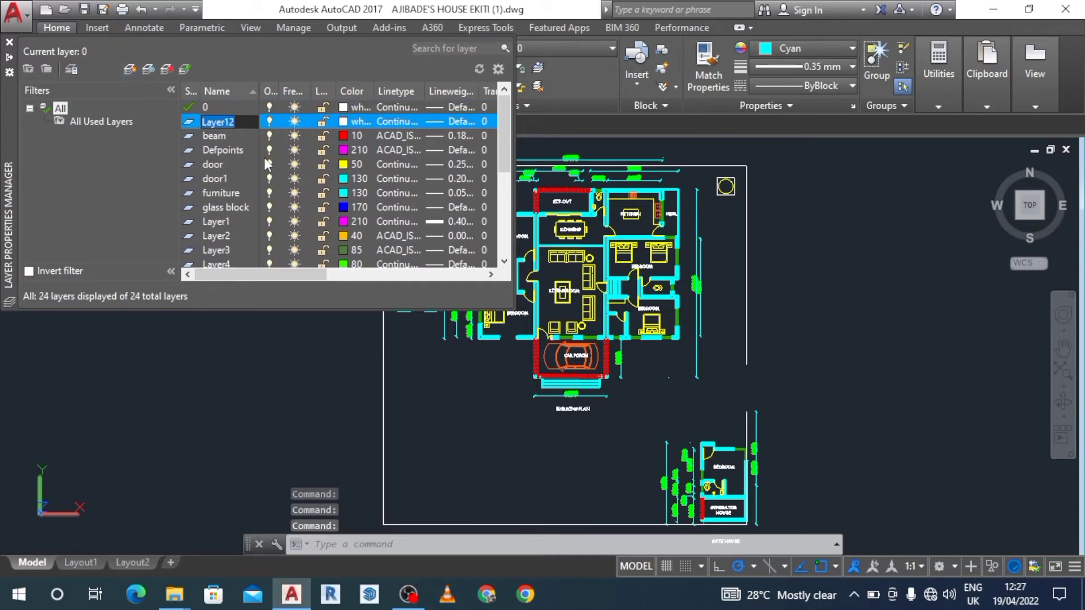
{"action": "type", "text": "beam1"}
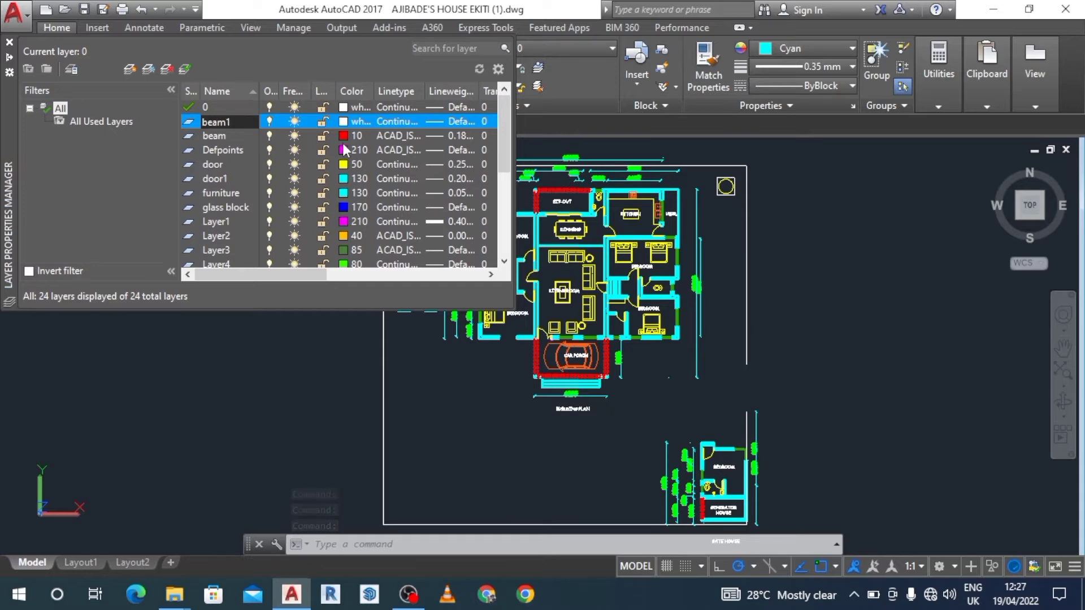
{"action": "key", "text": "Return"}
Set the beam1 layer's color to index color 20.
{"action": "left_click", "coordinate": [359, 124]}
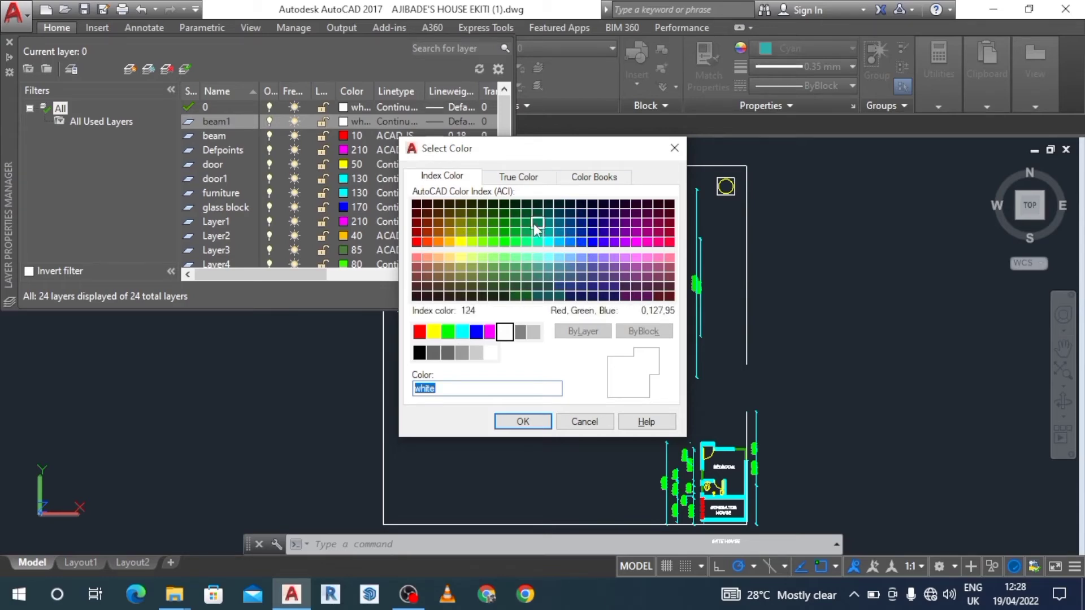
{"action": "left_click", "coordinate": [423, 244]}
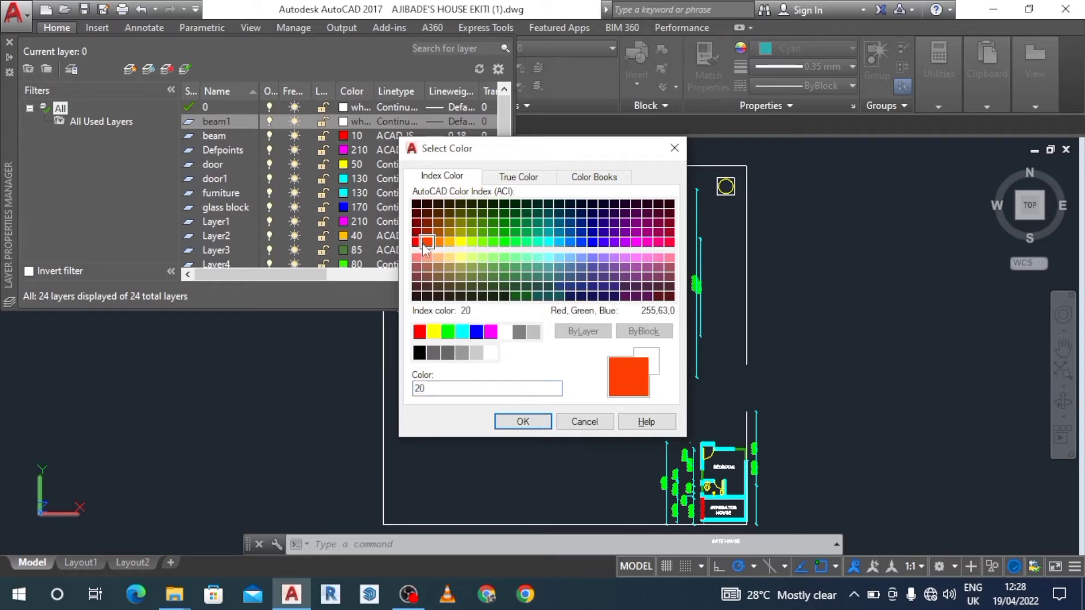
{"action": "left_click", "coordinate": [516, 421]}
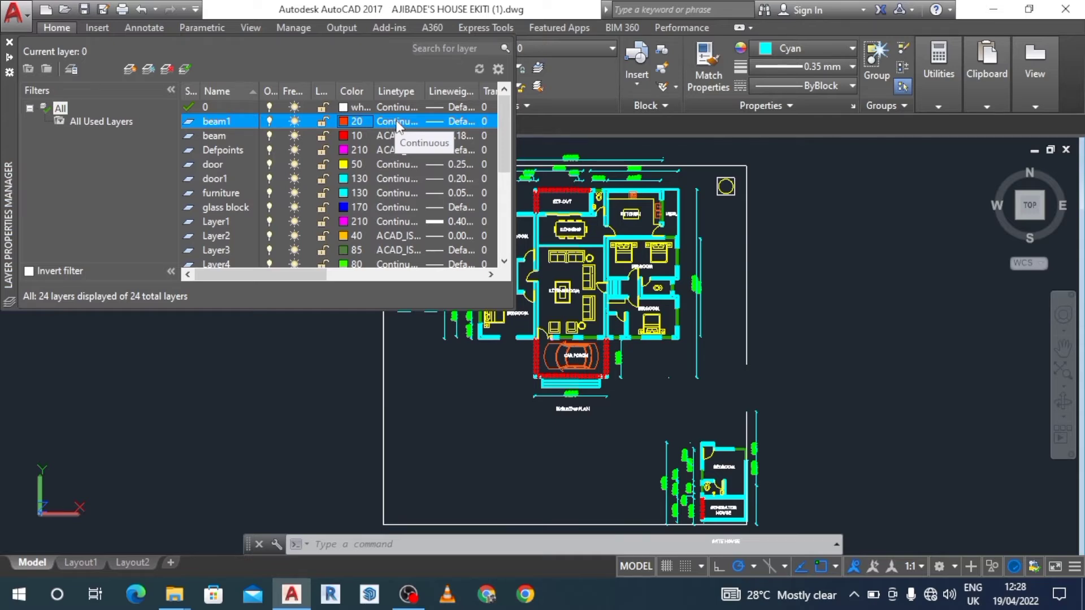
Open the loadable linetypes for the beam1 layer and examine the ISO, border, center and dashed patterns in acadiso.lin.
{"action": "left_click", "coordinate": [398, 122]}
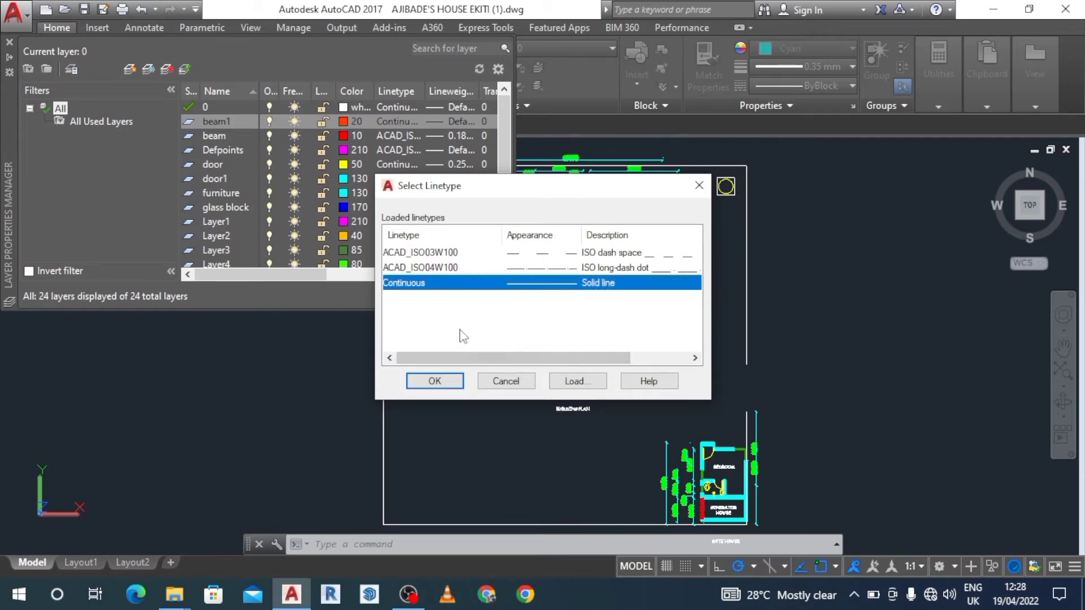
{"action": "left_click", "coordinate": [573, 383]}
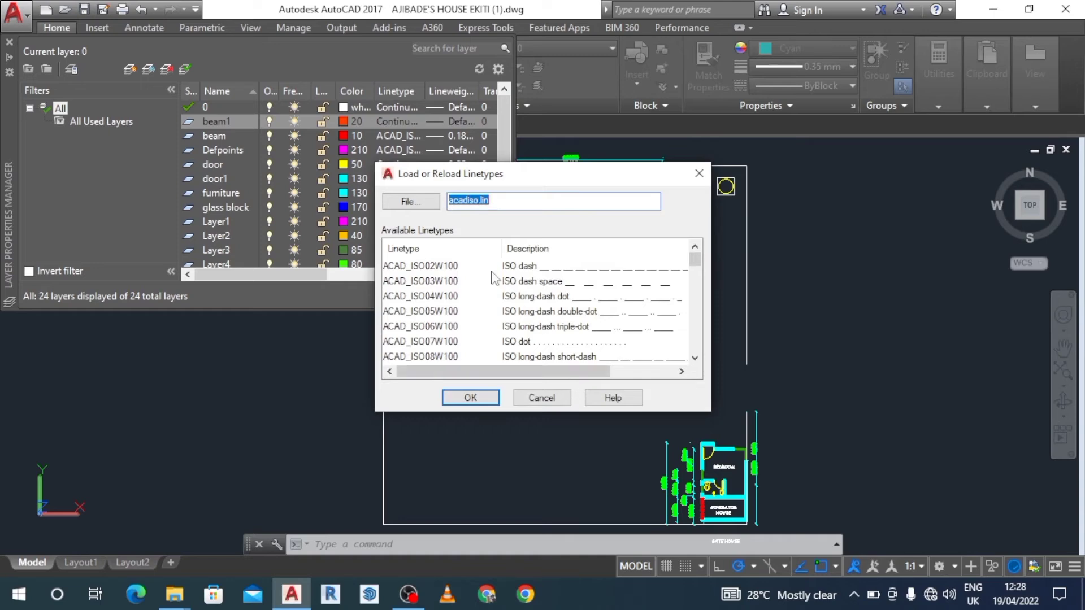
{"action": "left_click", "coordinate": [695, 357]}
{"action": "left_click", "coordinate": [695, 358]}
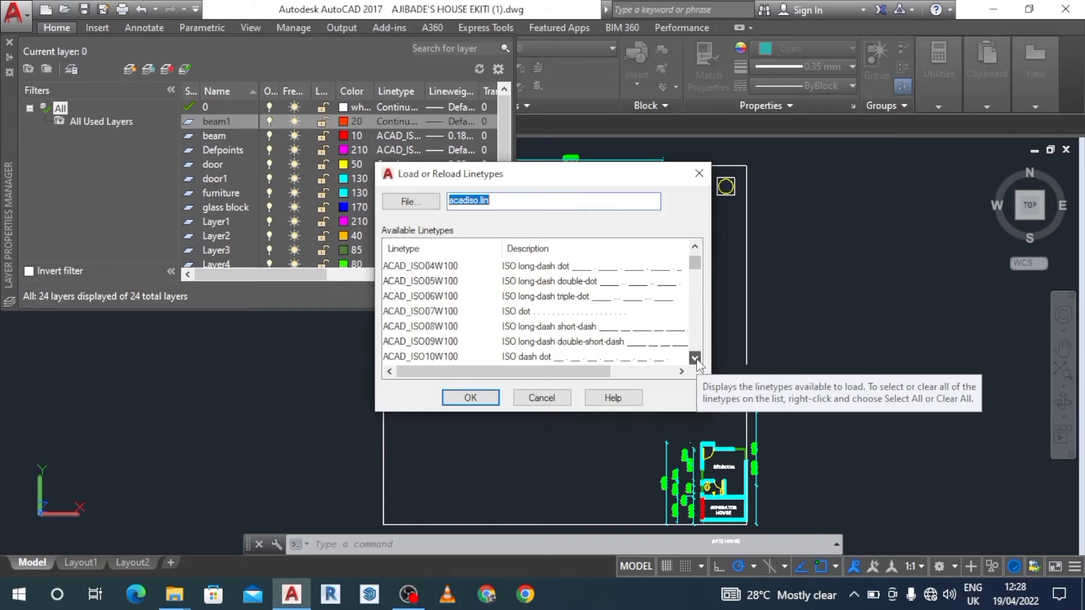
{"action": "left_click", "coordinate": [695, 358]}
{"action": "double_click", "coordinate": [696, 360]}
{"action": "left_click", "coordinate": [696, 360]}
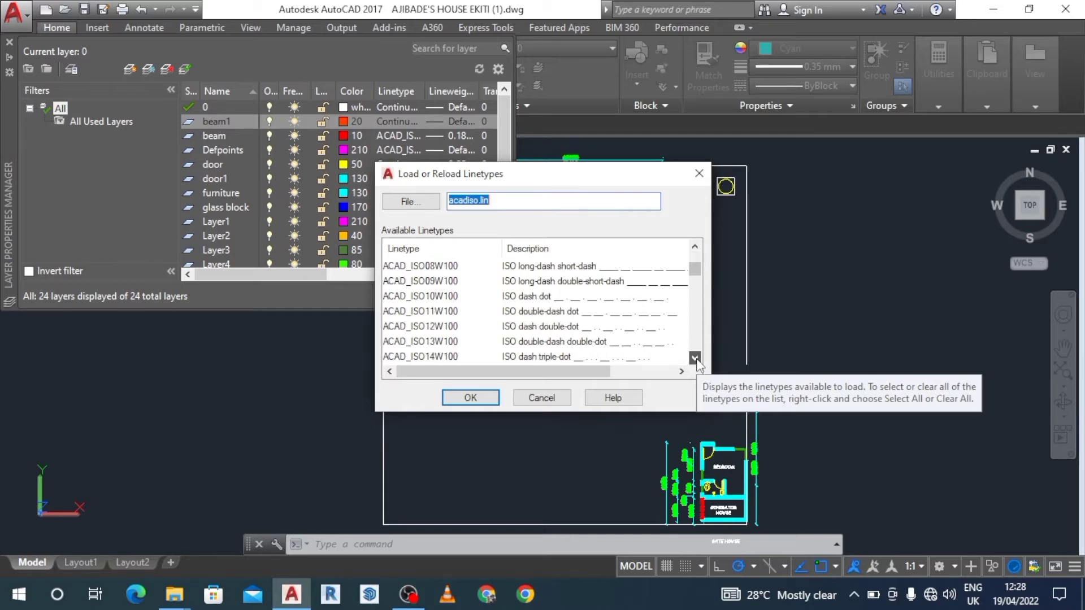
{"action": "double_click", "coordinate": [697, 360]}
{"action": "double_click", "coordinate": [696, 360]}
{"action": "left_click", "coordinate": [696, 359]}
{"action": "left_click", "coordinate": [696, 359]}
{"action": "double_click", "coordinate": [696, 359]}
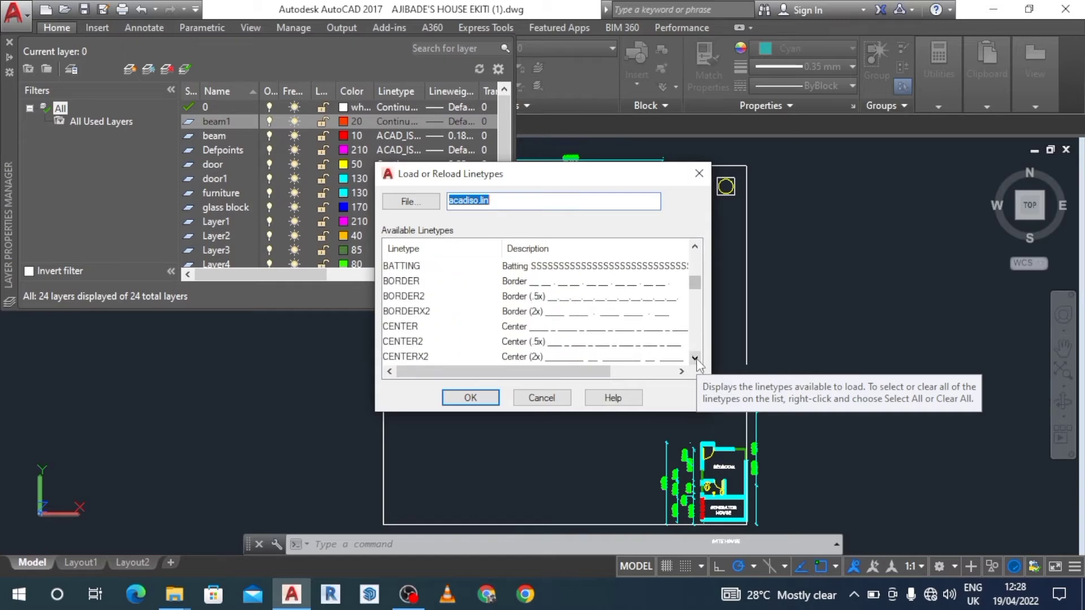
{"action": "left_click", "coordinate": [695, 249]}
{"action": "double_click", "coordinate": [695, 248]}
{"action": "double_click", "coordinate": [695, 249]}
{"action": "left_click", "coordinate": [695, 248]}
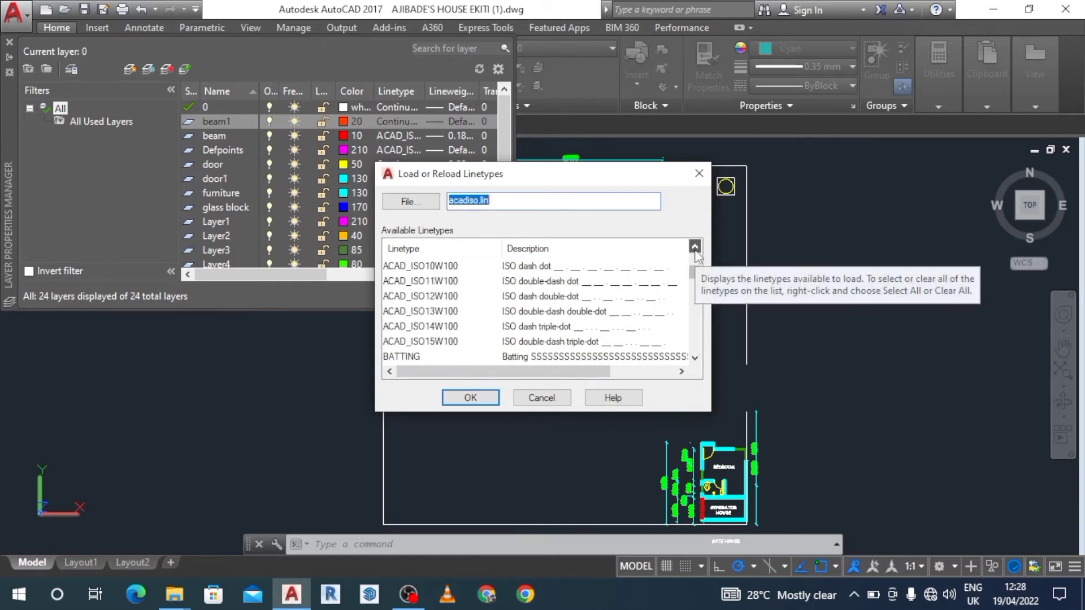
{"action": "double_click", "coordinate": [695, 248]}
{"action": "double_click", "coordinate": [695, 249]}
{"action": "left_click", "coordinate": [695, 249]}
{"action": "double_click", "coordinate": [696, 249]}
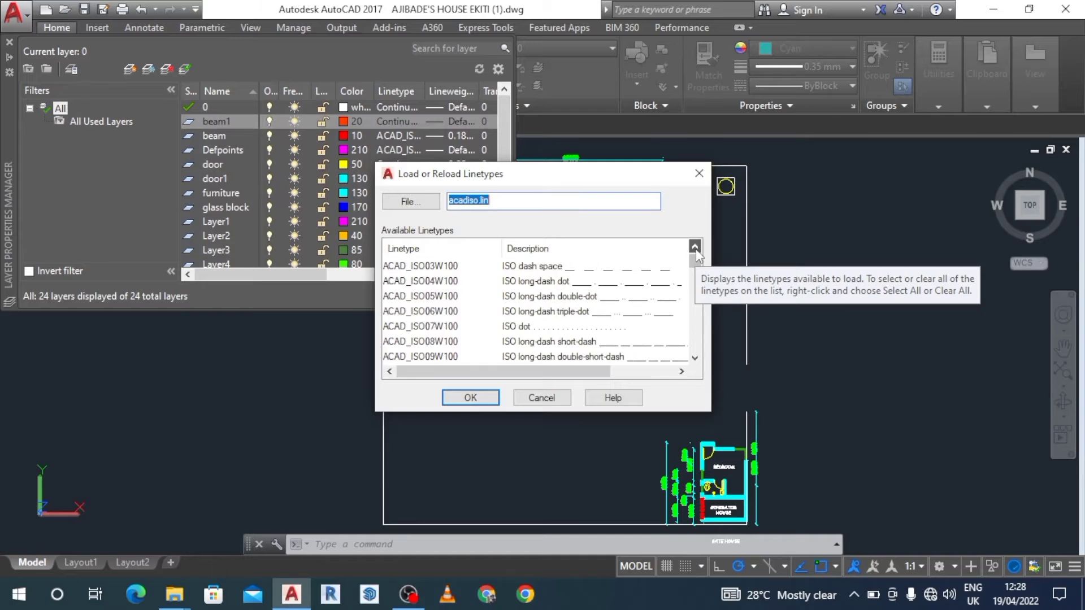
{"action": "left_click", "coordinate": [696, 248]}
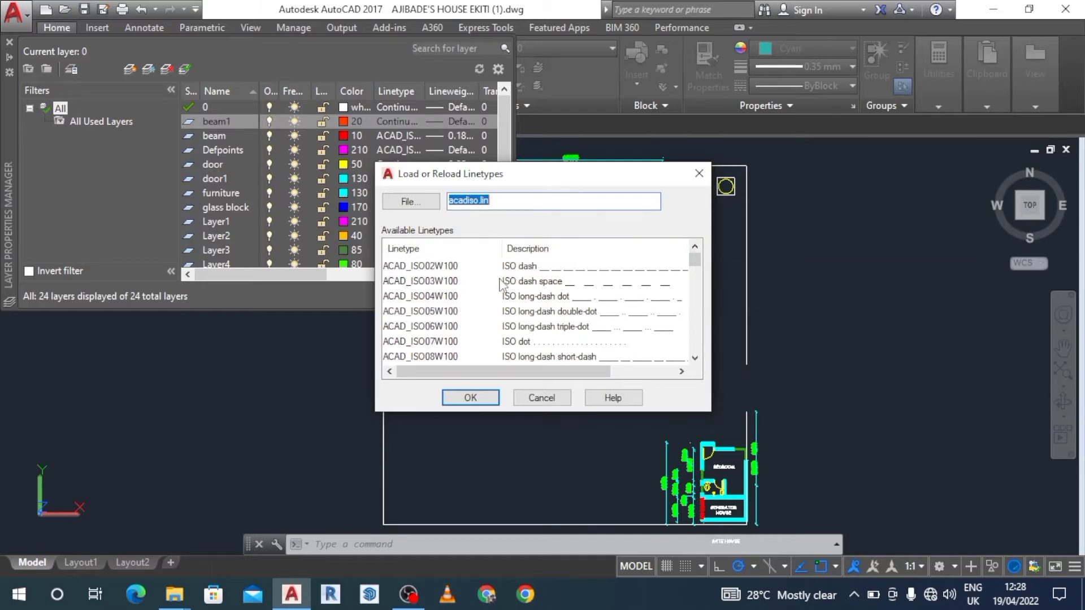
{"action": "left_click", "coordinate": [695, 358]}
{"action": "left_click", "coordinate": [695, 358]}
{"action": "left_click", "coordinate": [695, 358]}
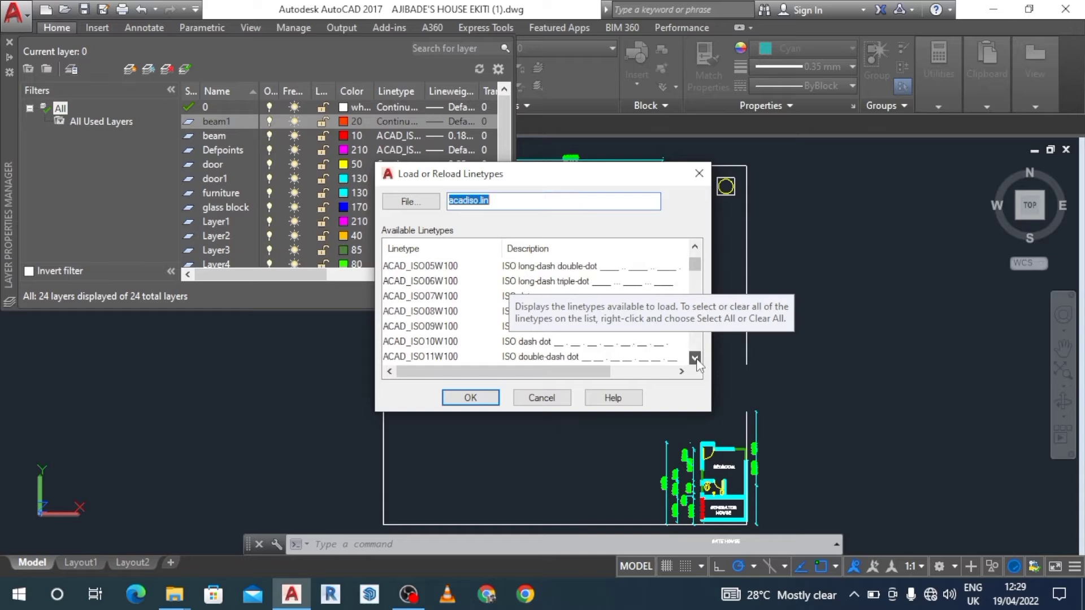
{"action": "left_click", "coordinate": [695, 359]}
{"action": "left_click", "coordinate": [695, 358]}
{"action": "left_click", "coordinate": [694, 358]}
{"action": "left_click", "coordinate": [695, 359]}
{"action": "left_click", "coordinate": [694, 358]}
{"action": "left_click", "coordinate": [694, 358]}
{"action": "left_click", "coordinate": [695, 358]}
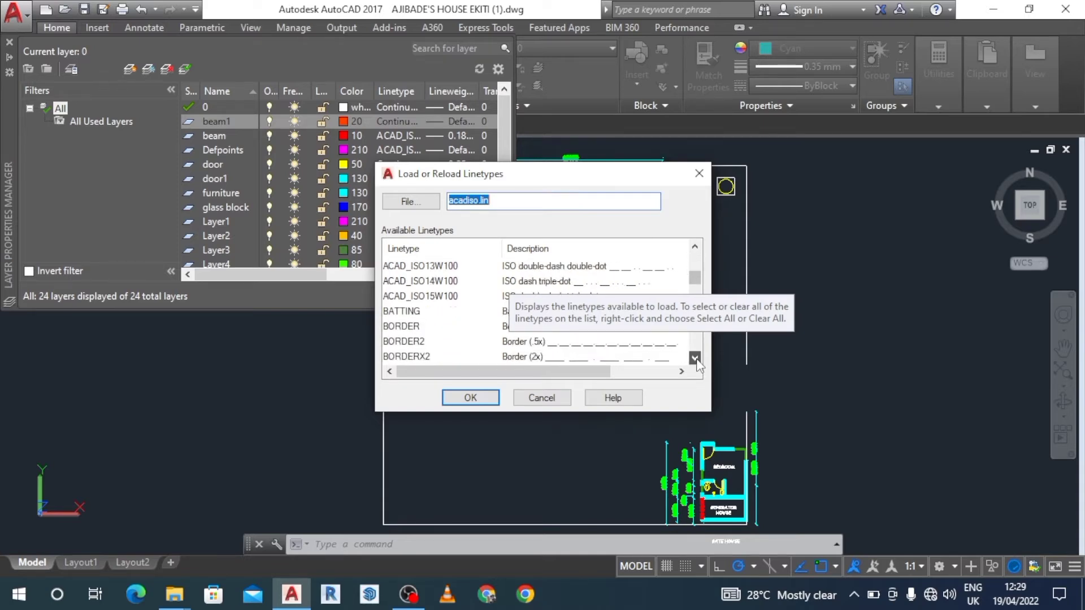
{"action": "left_click", "coordinate": [695, 358]}
{"action": "left_click", "coordinate": [694, 358]}
{"action": "left_click", "coordinate": [694, 359]}
{"action": "left_click", "coordinate": [695, 359]}
{"action": "left_click", "coordinate": [695, 358]}
{"action": "left_click", "coordinate": [695, 359]}
{"action": "left_click", "coordinate": [695, 359]}
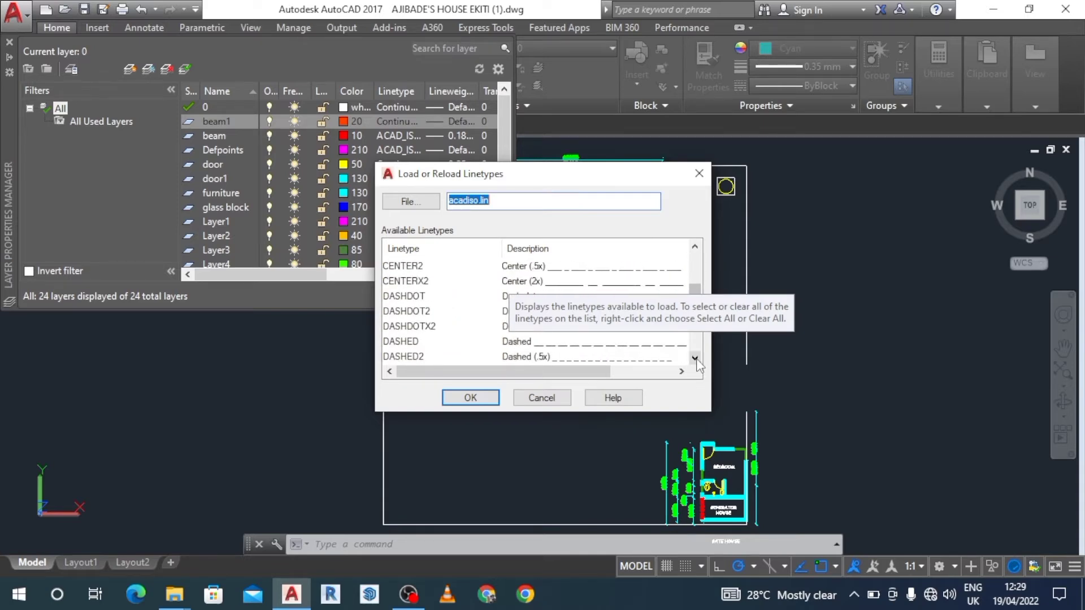
{"action": "left_click", "coordinate": [695, 248]}
{"action": "left_click", "coordinate": [695, 249]}
{"action": "left_click", "coordinate": [695, 249]}
{"action": "left_click", "coordinate": [695, 249]}
{"action": "left_click", "coordinate": [696, 248]}
{"action": "left_click", "coordinate": [695, 249]}
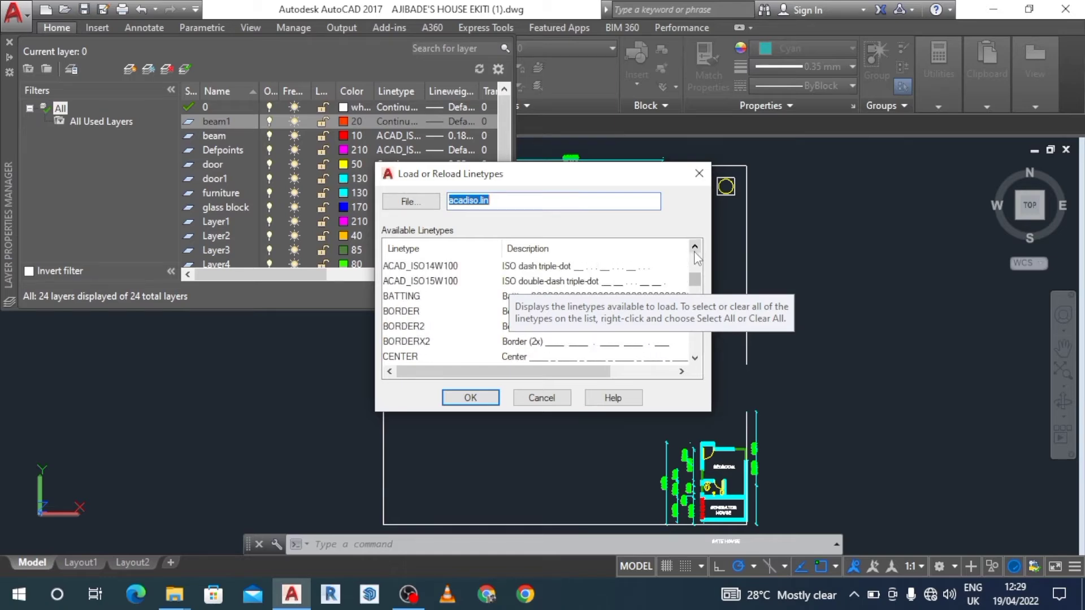
{"action": "left_click", "coordinate": [695, 248]}
{"action": "left_click", "coordinate": [696, 249]}
{"action": "left_click", "coordinate": [695, 250]}
{"action": "left_click", "coordinate": [695, 251]}
{"action": "left_click", "coordinate": [695, 250]}
{"action": "left_click", "coordinate": [695, 251]}
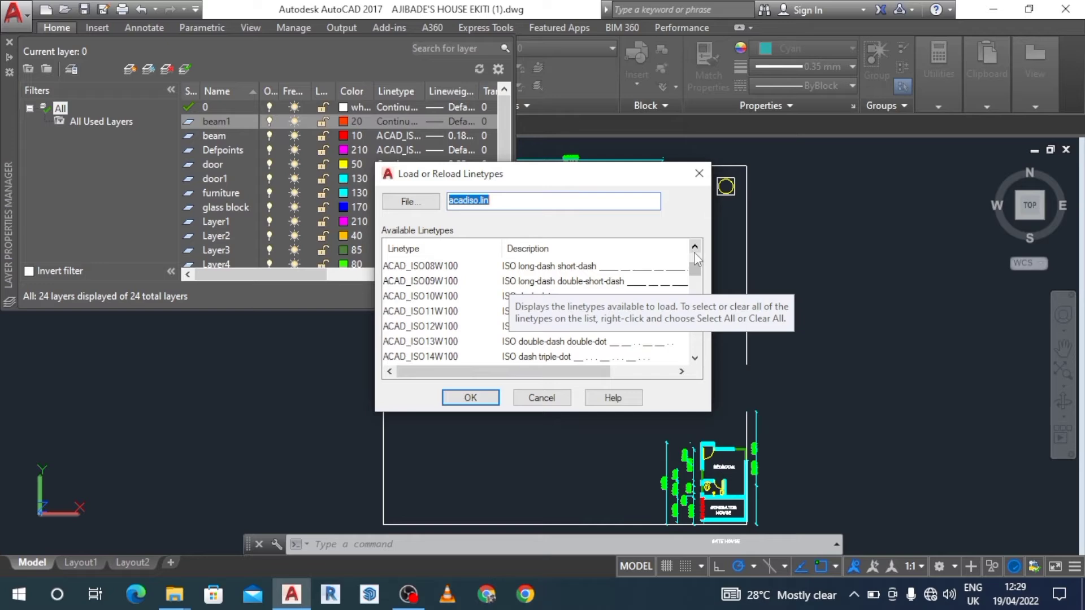
{"action": "left_click", "coordinate": [695, 251]}
{"action": "left_click", "coordinate": [696, 251]}
{"action": "left_click", "coordinate": [695, 251]}
{"action": "left_click", "coordinate": [695, 251]}
{"action": "left_click", "coordinate": [695, 251]}
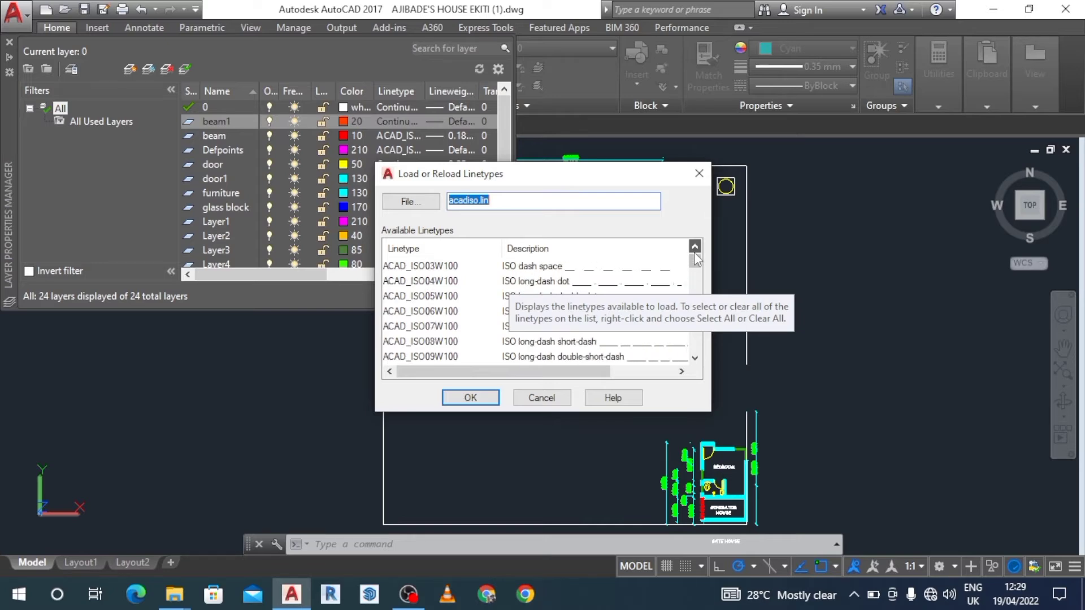
{"action": "left_click", "coordinate": [695, 251]}
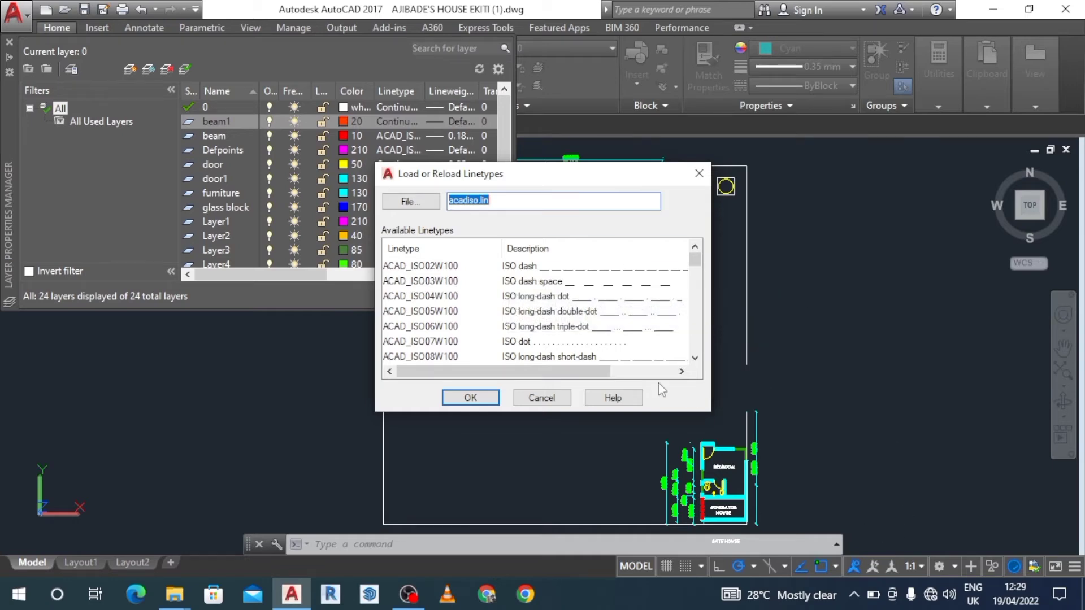
Try to load the ACAD_ISO03W100 ISO dash space linetype, cancelling at the reload choice.
{"action": "left_click", "coordinate": [537, 282]}
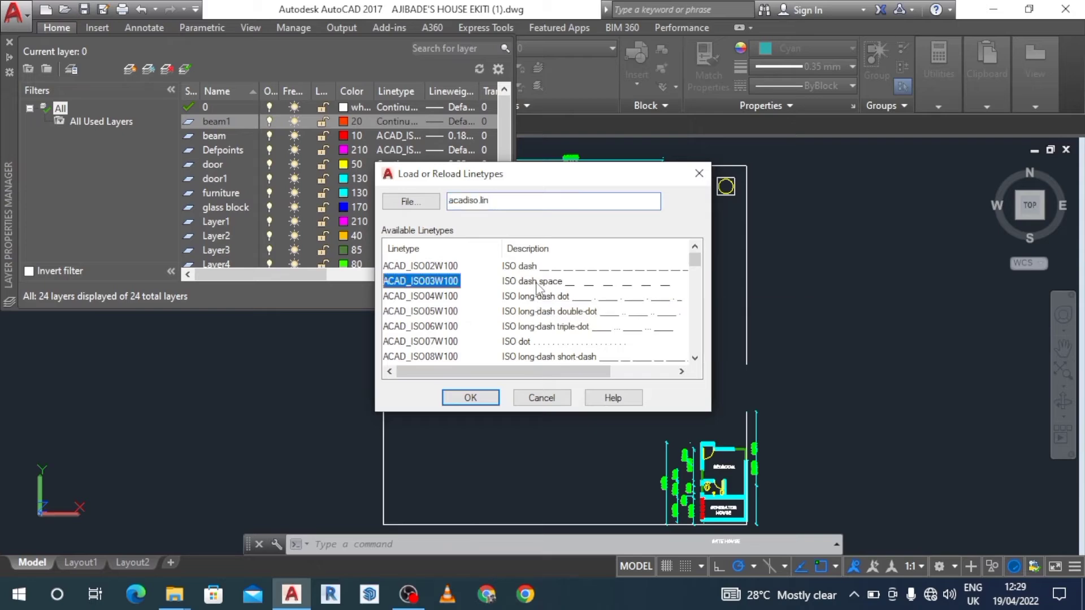
{"action": "left_click", "coordinate": [487, 398]}
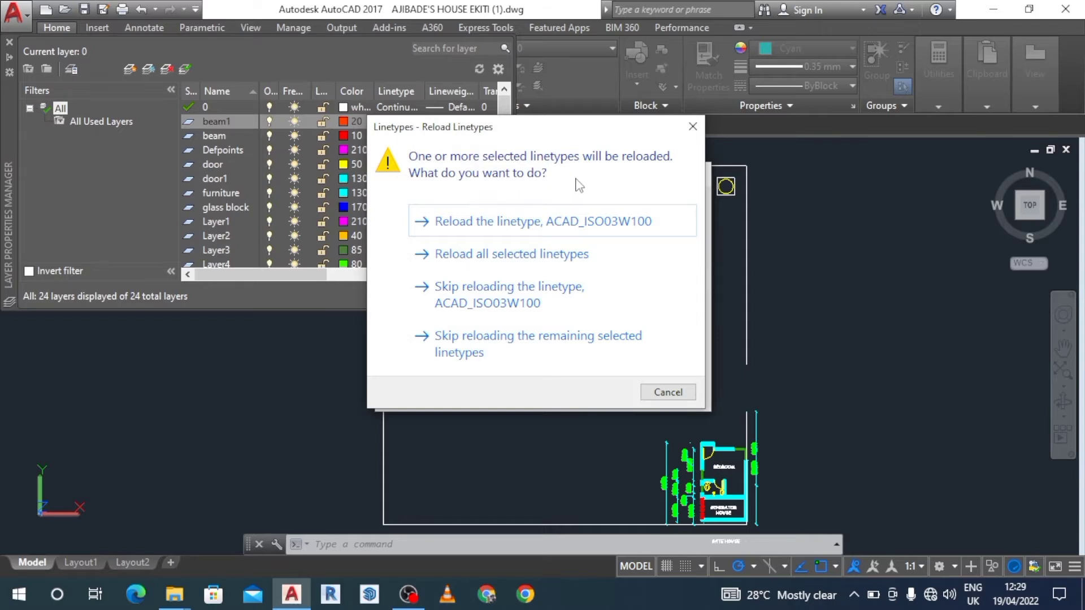
{"action": "left_click", "coordinate": [693, 127]}
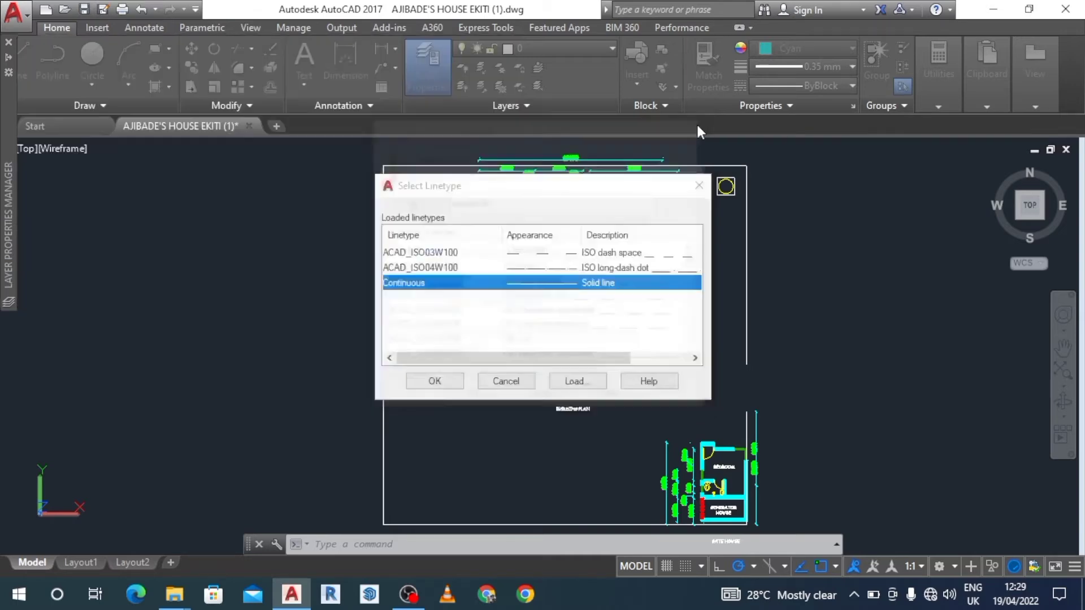
Load the ACAD_ISO05W100 ISO long-dash double-dot linetype into the drawing.
{"action": "left_click", "coordinate": [529, 254]}
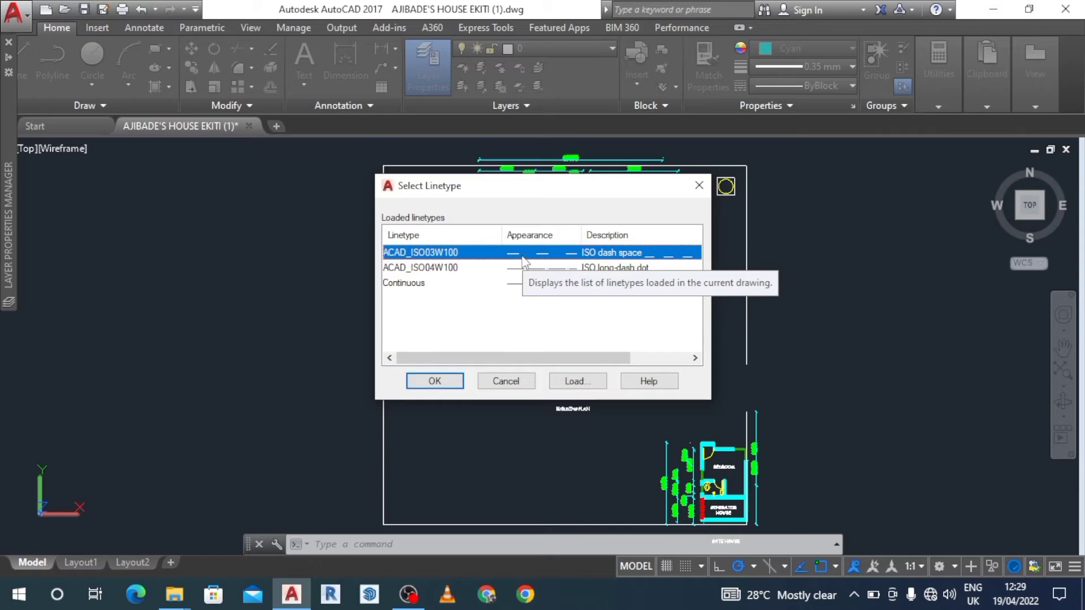
{"action": "left_click_drag", "start_coordinate": [554, 189], "coordinate": [446, 266]}
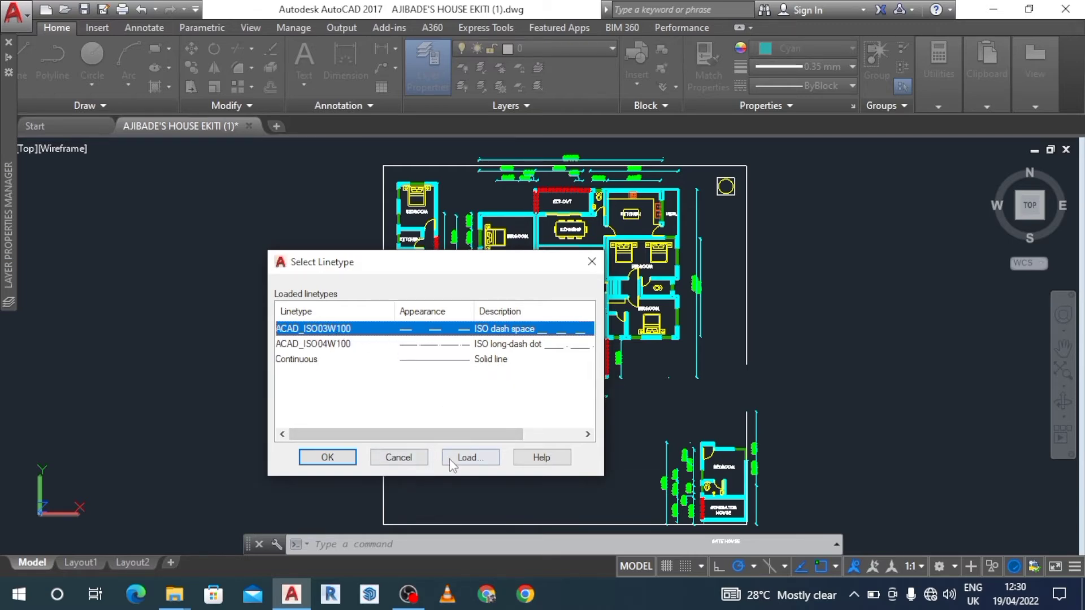
{"action": "left_click", "coordinate": [464, 458]}
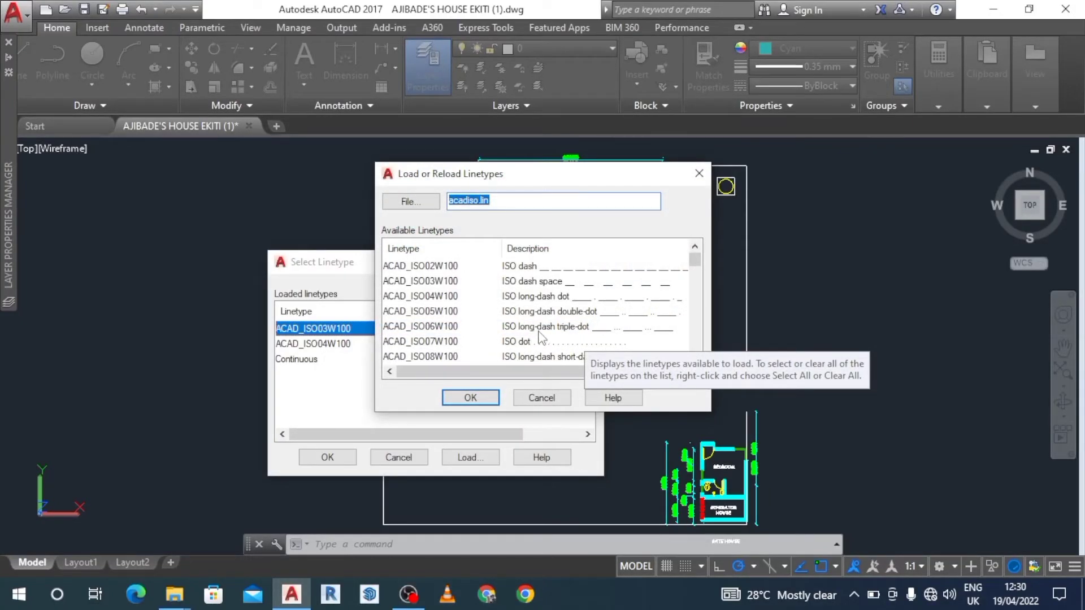
{"action": "left_click", "coordinate": [545, 315]}
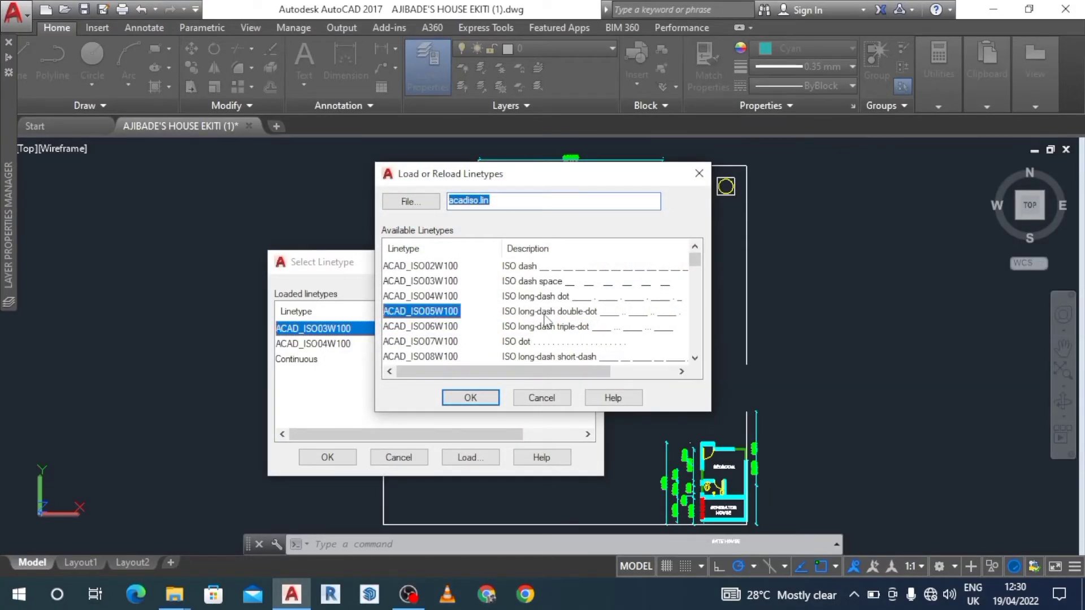
{"action": "left_click", "coordinate": [471, 397]}
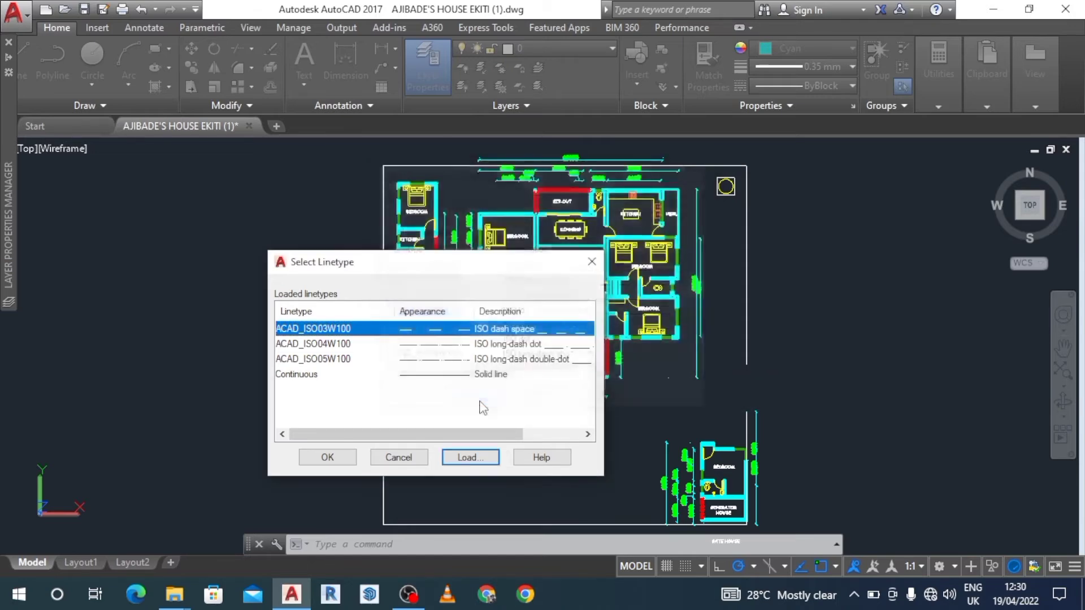
Assign the loaded ACAD_ISO03W100 ISO dash space linetype to the beam1 layer.
{"action": "left_click", "coordinate": [433, 362]}
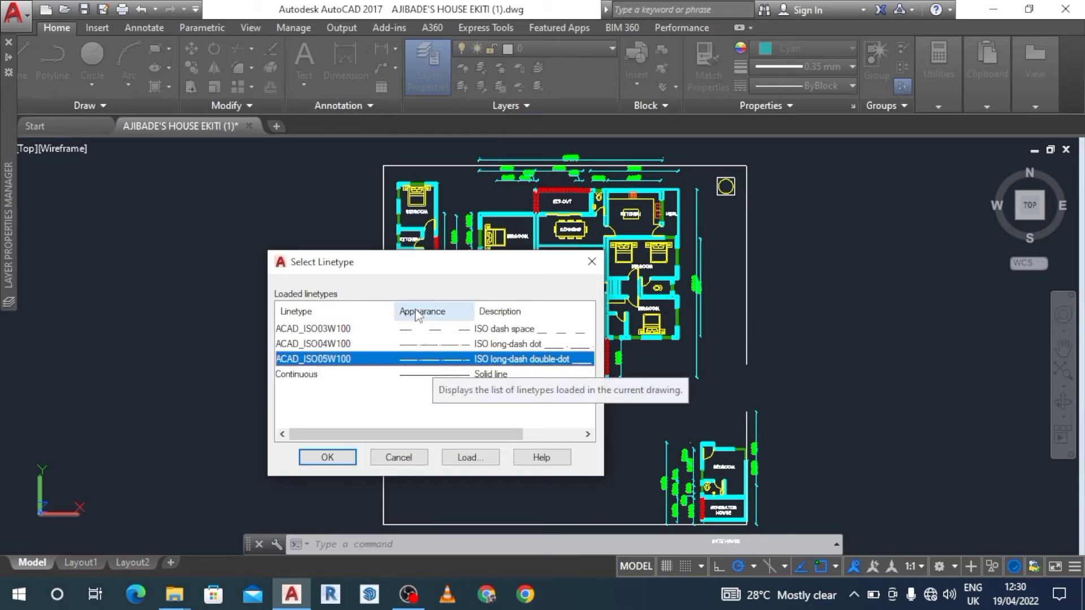
{"action": "left_click", "coordinate": [408, 332]}
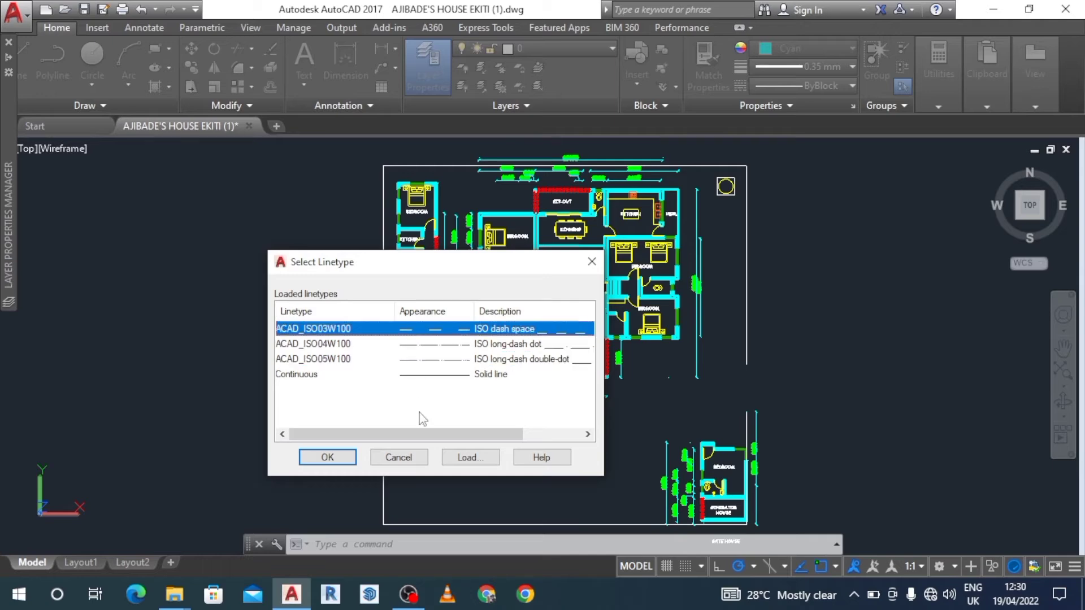
{"action": "left_click", "coordinate": [343, 458]}
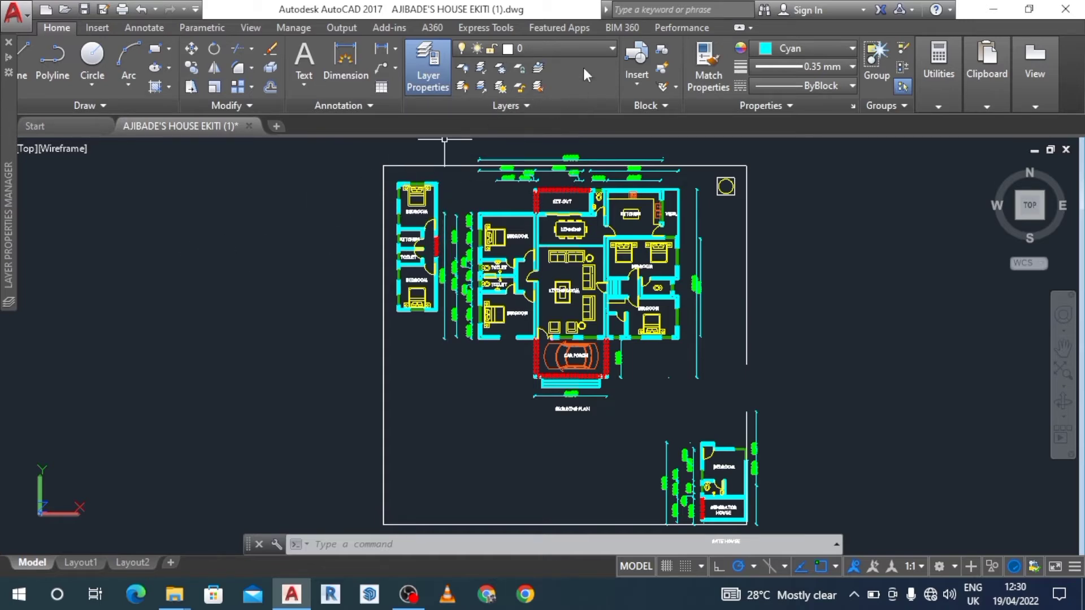
Make wall1 the current layer and draw a vertical line about 13444 units long in the empty area left of the house plan.
{"action": "left_click", "coordinate": [613, 50]}
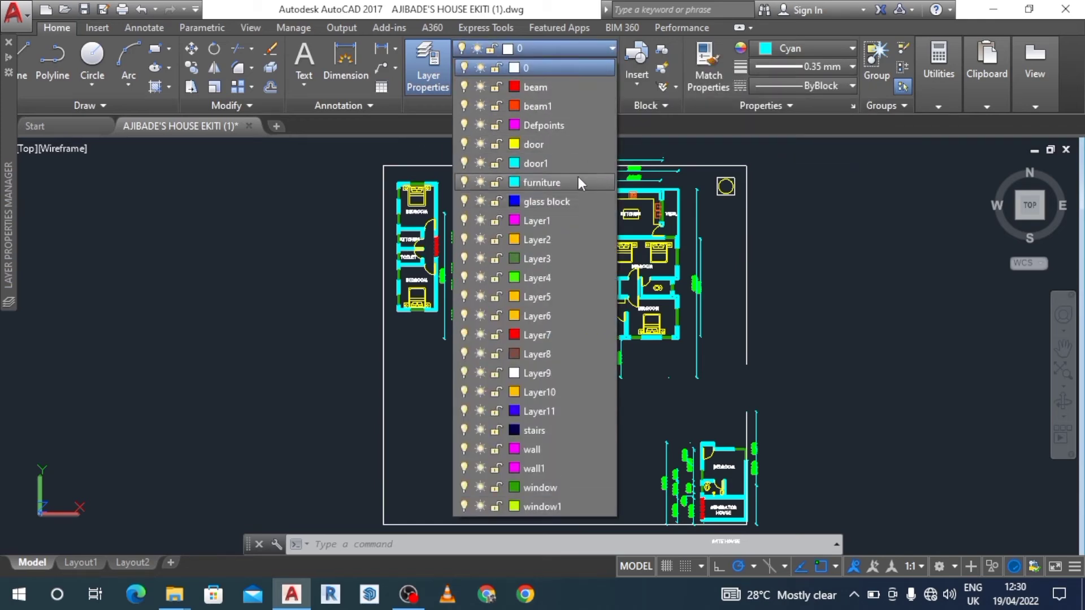
{"action": "left_click", "coordinate": [552, 468]}
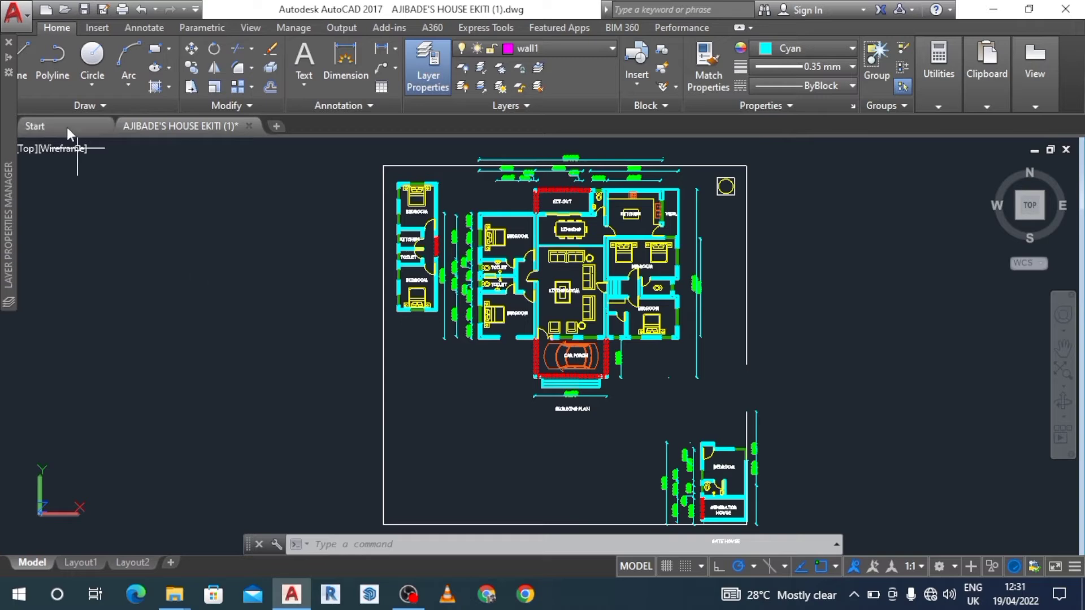
{"action": "left_click", "coordinate": [10, 43]}
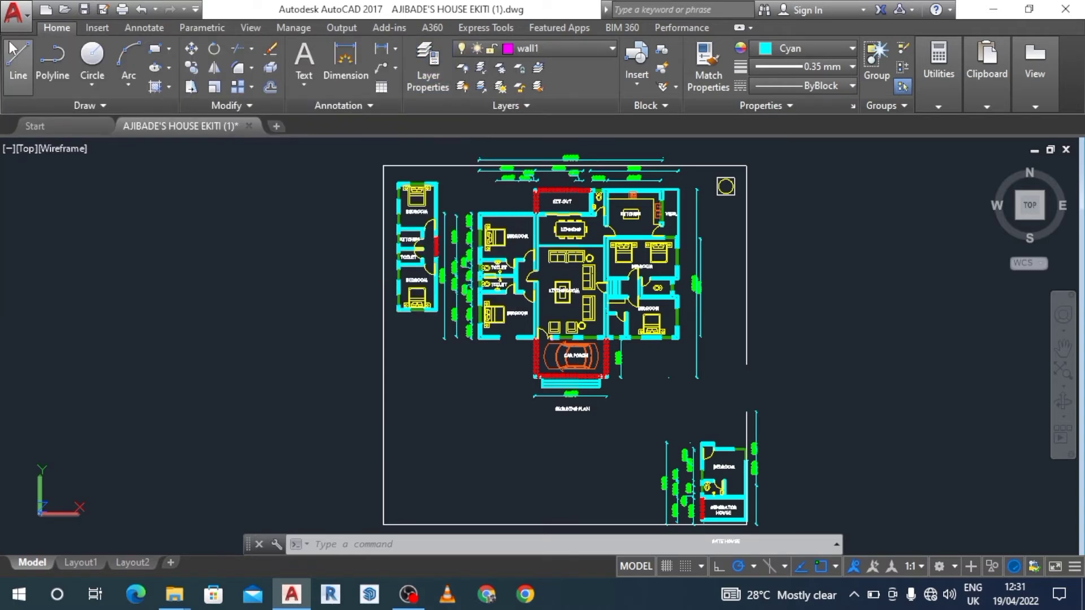
{"action": "left_click", "coordinate": [19, 56]}
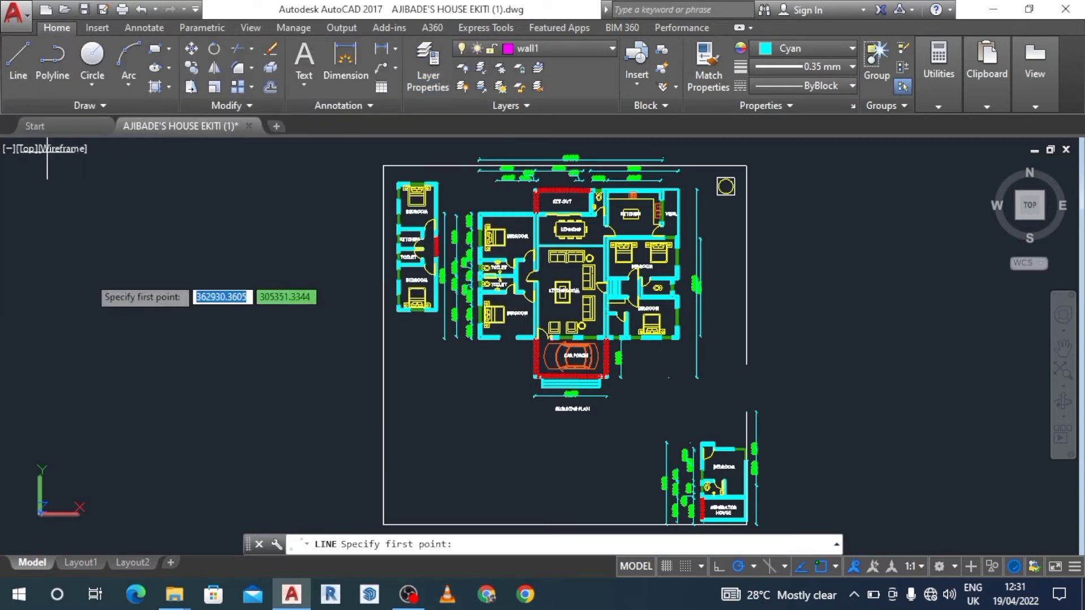
{"action": "left_click", "coordinate": [134, 247]}
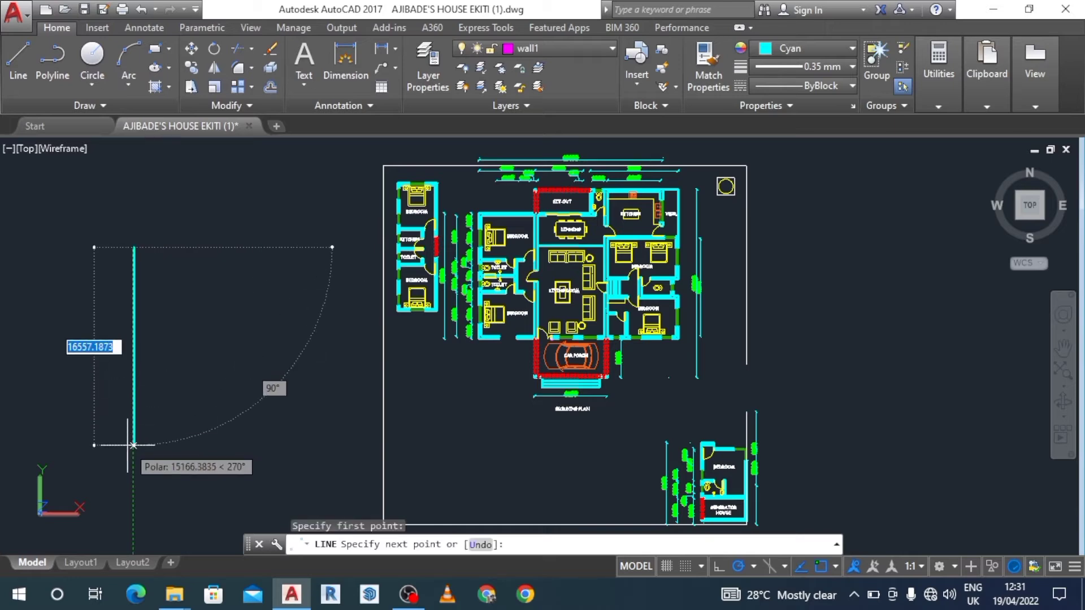
{"action": "left_click", "coordinate": [134, 407]}
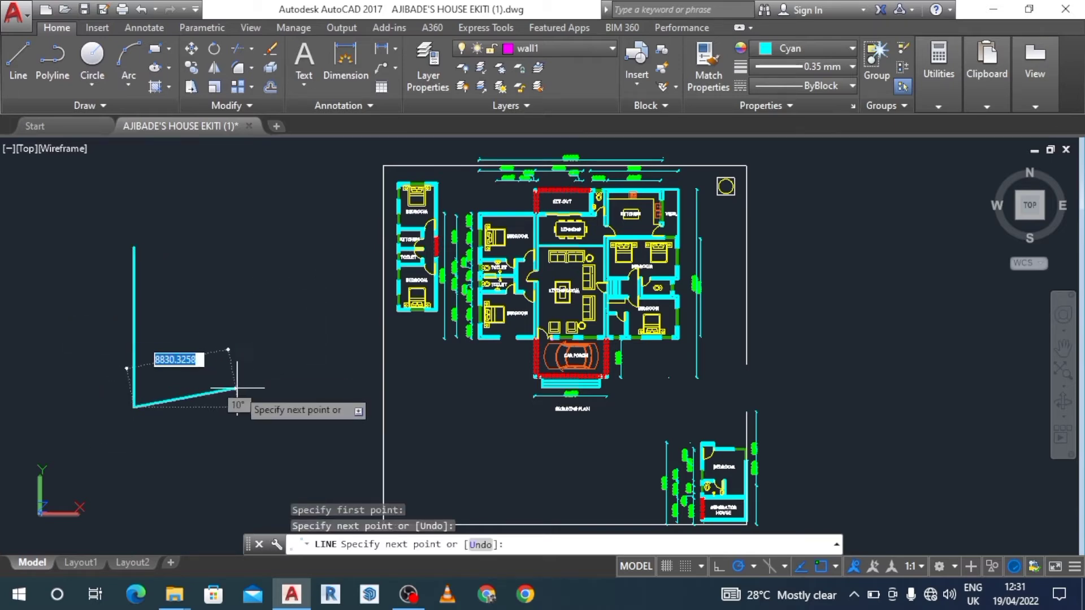
{"action": "key", "text": "Escape"}
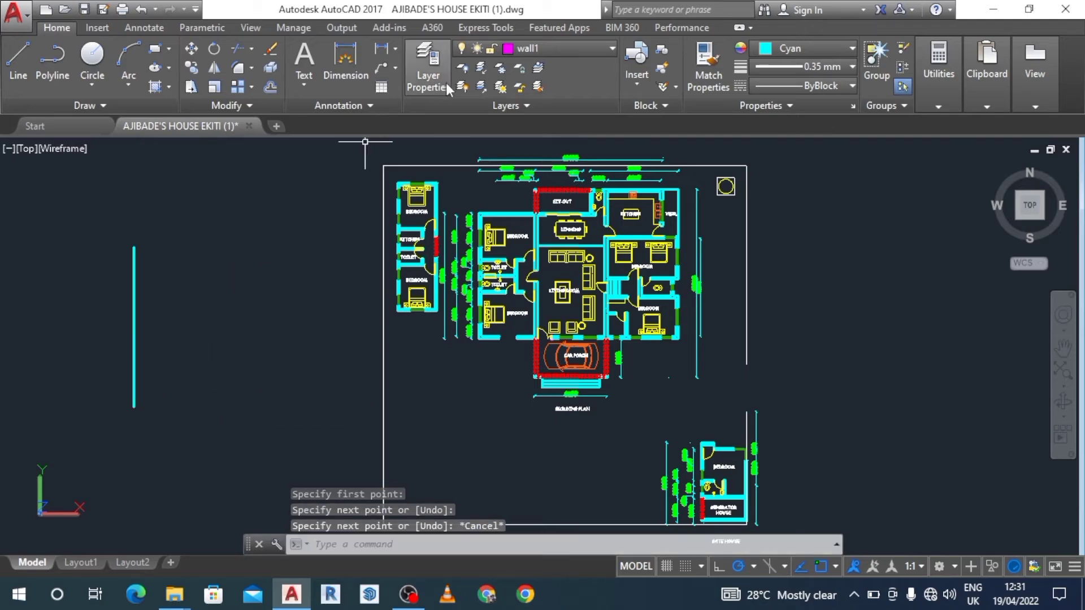
Make door the current layer.
{"action": "left_click", "coordinate": [610, 49]}
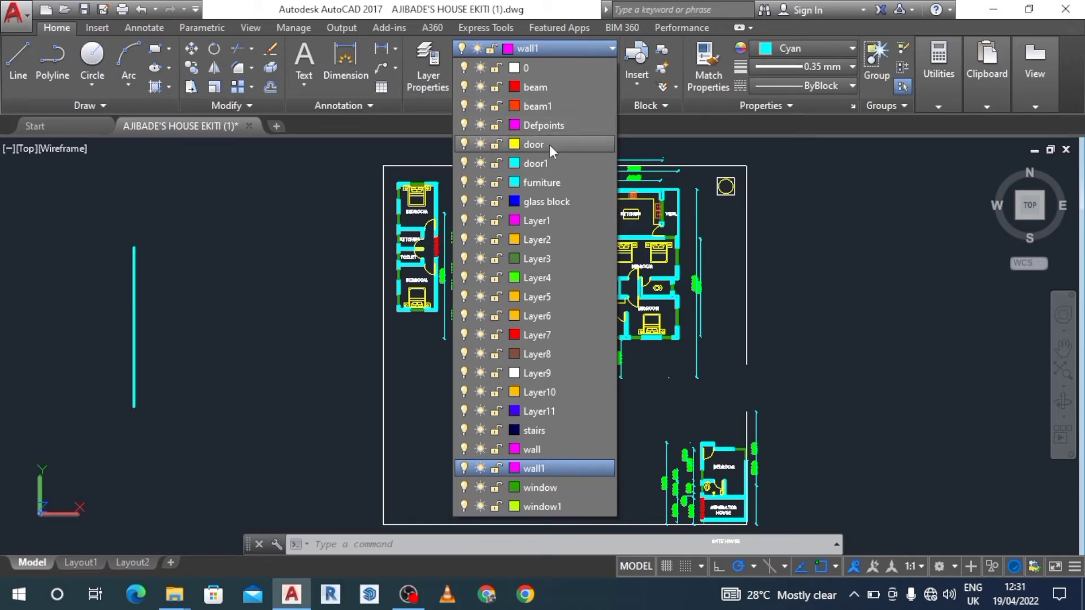
{"action": "left_click", "coordinate": [533, 145]}
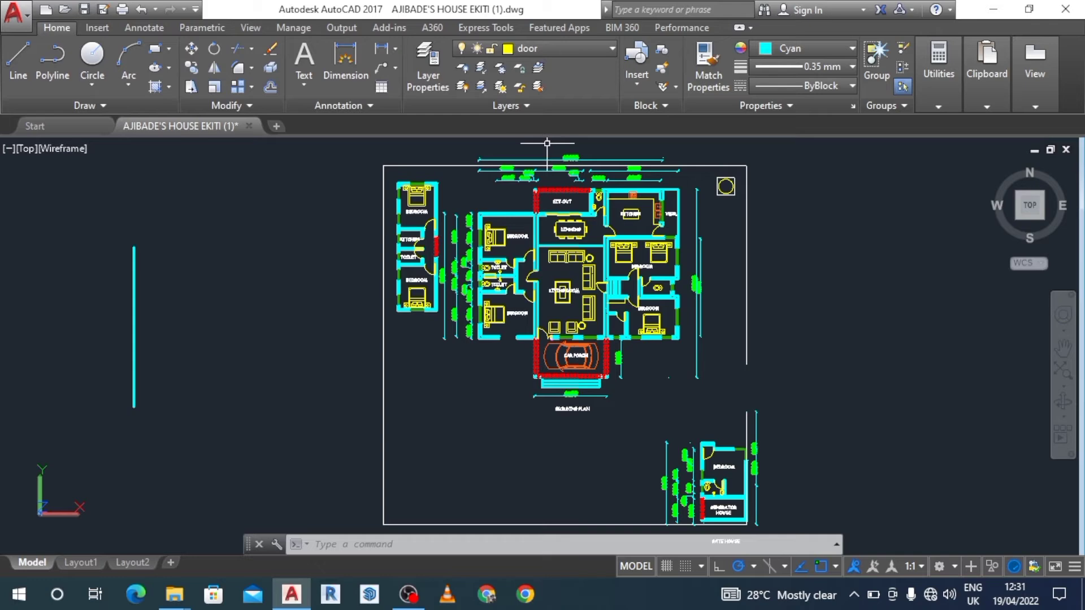
{"action": "type", "text": "l"}
{"action": "key", "text": "Return"}
{"action": "left_click", "coordinate": [134, 247]}
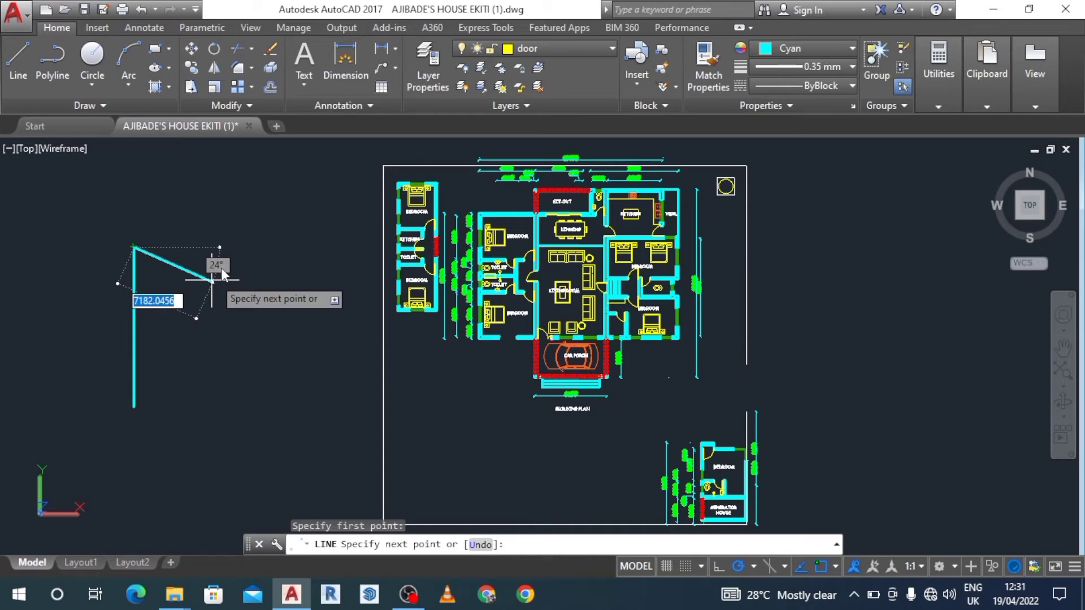
{"action": "left_click", "coordinate": [853, 49]}
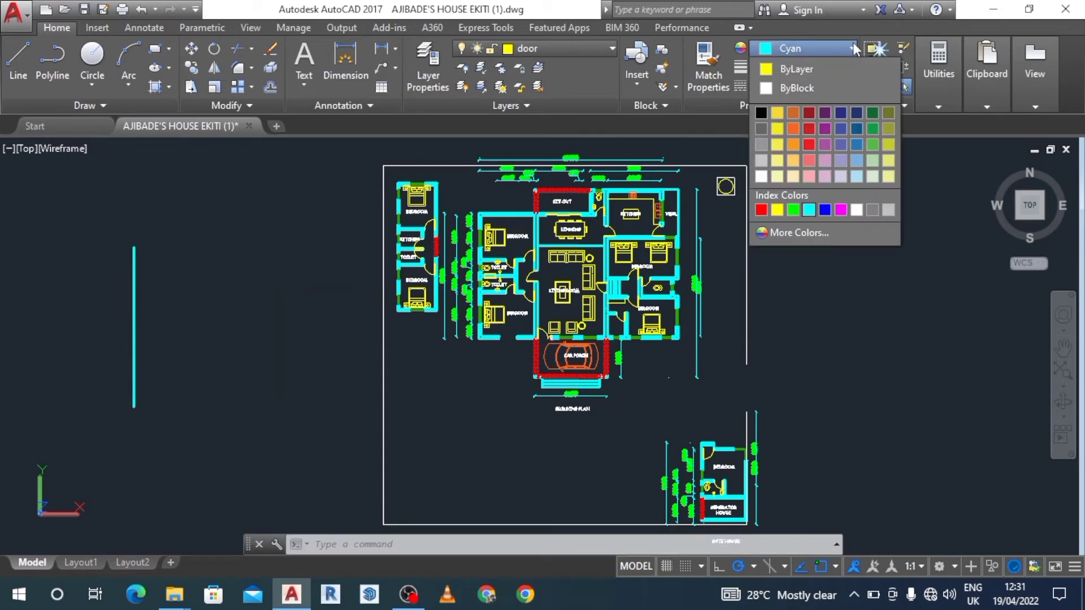
{"action": "left_click", "coordinate": [819, 69]}
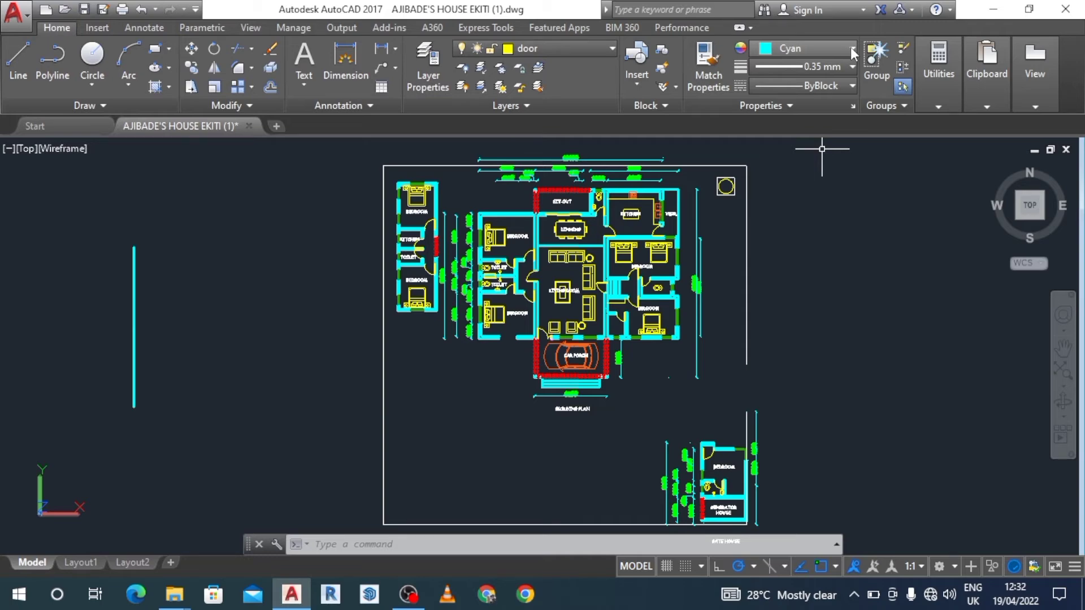
Set the current object color to Magenta, keeping door as the current layer.
{"action": "left_click", "coordinate": [805, 54]}
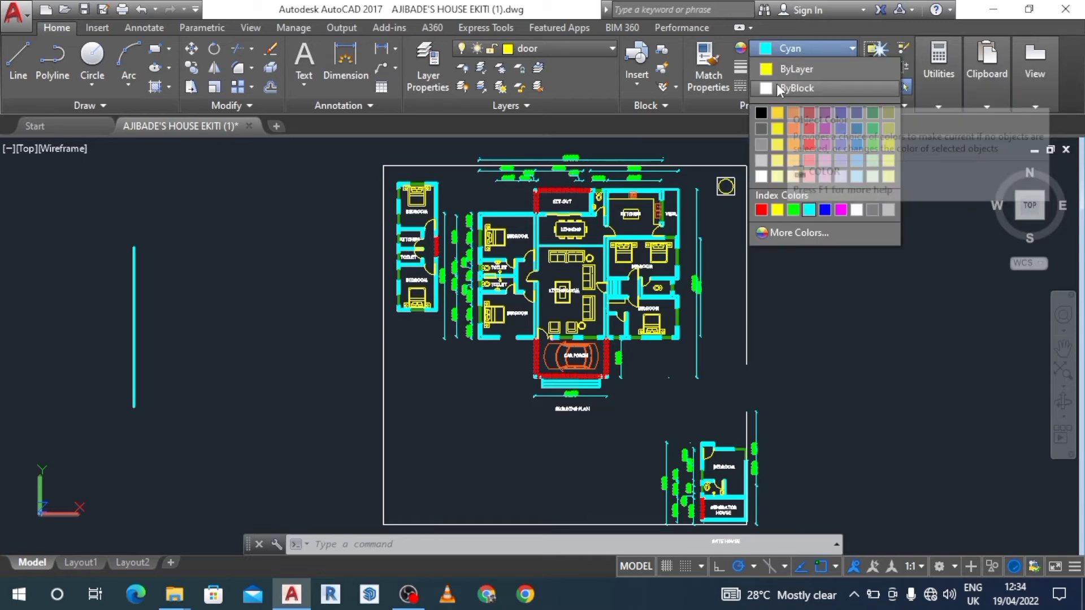
{"action": "left_click", "coordinate": [841, 210]}
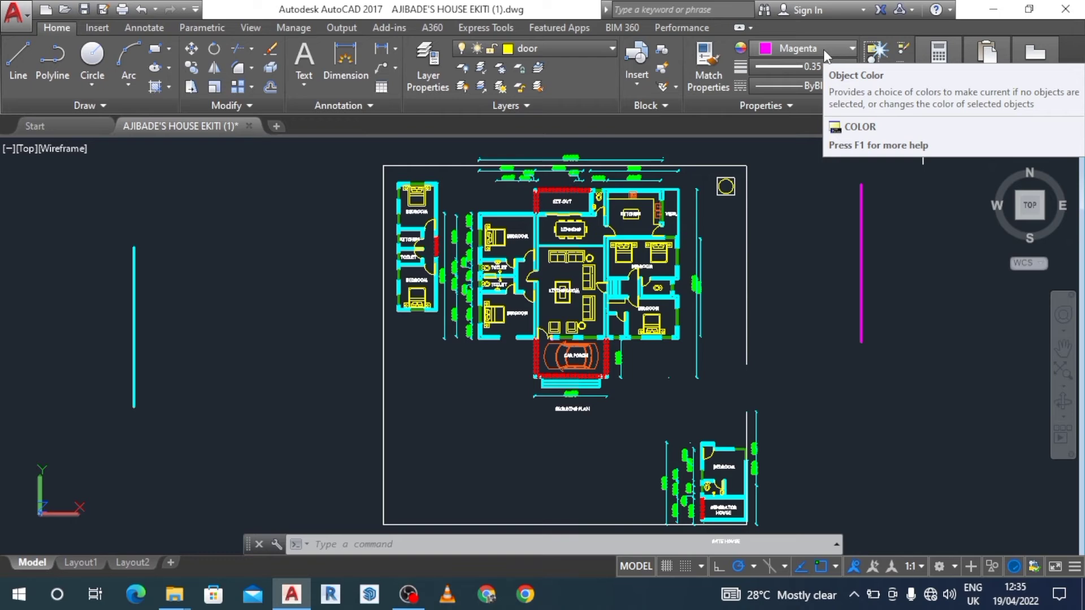
{"action": "left_click", "coordinate": [610, 48]}
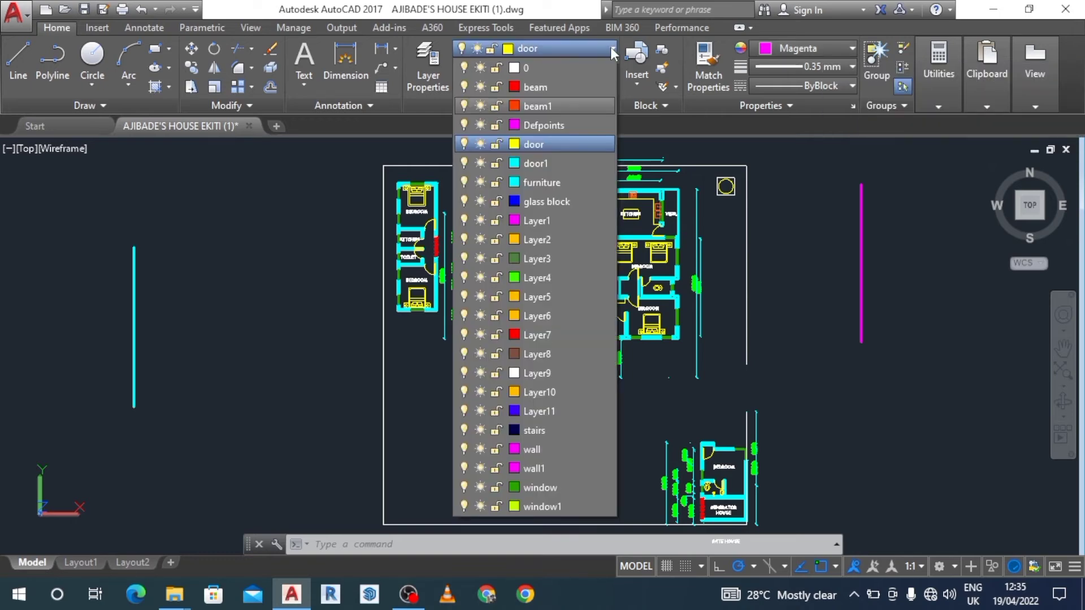
{"action": "left_click", "coordinate": [611, 48]}
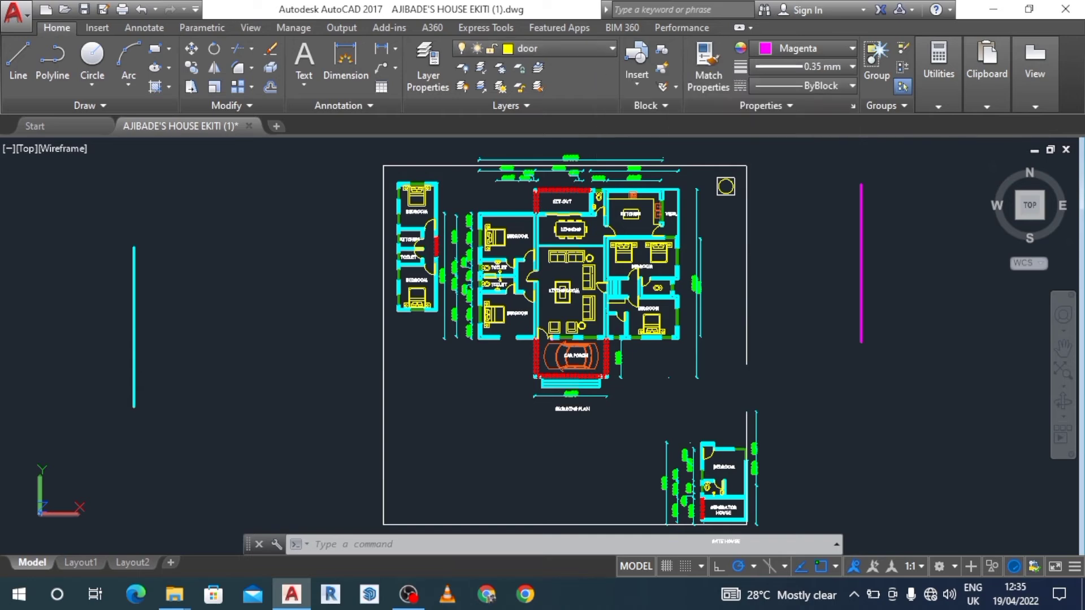
Set the current object color to Cyan and the current lineweight to 0.18 mm.
{"action": "left_click", "coordinate": [852, 50]}
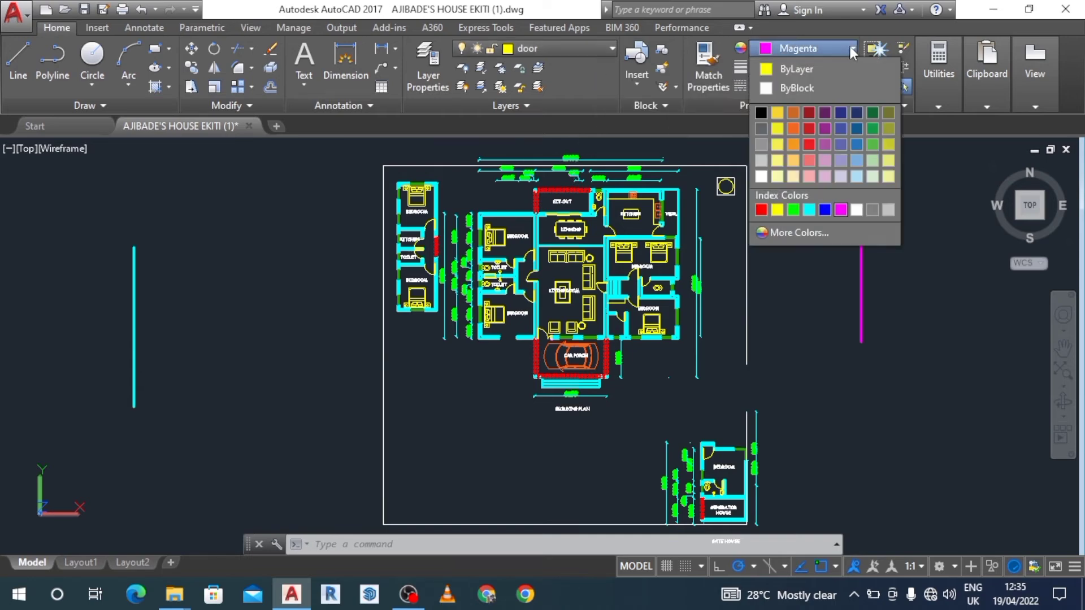
{"action": "left_click", "coordinate": [809, 209]}
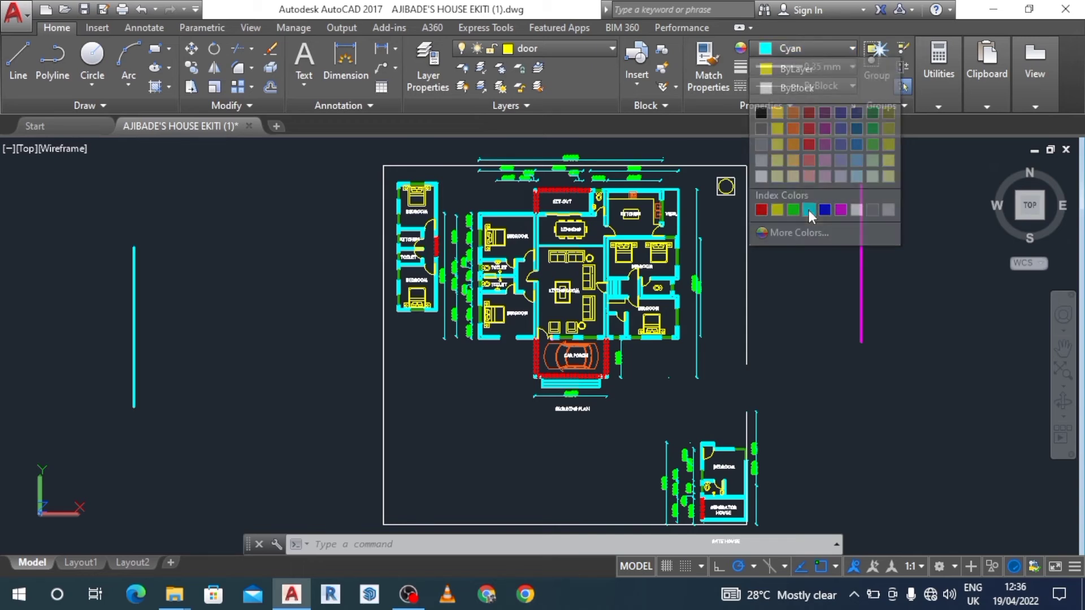
{"action": "left_click", "coordinate": [852, 67]}
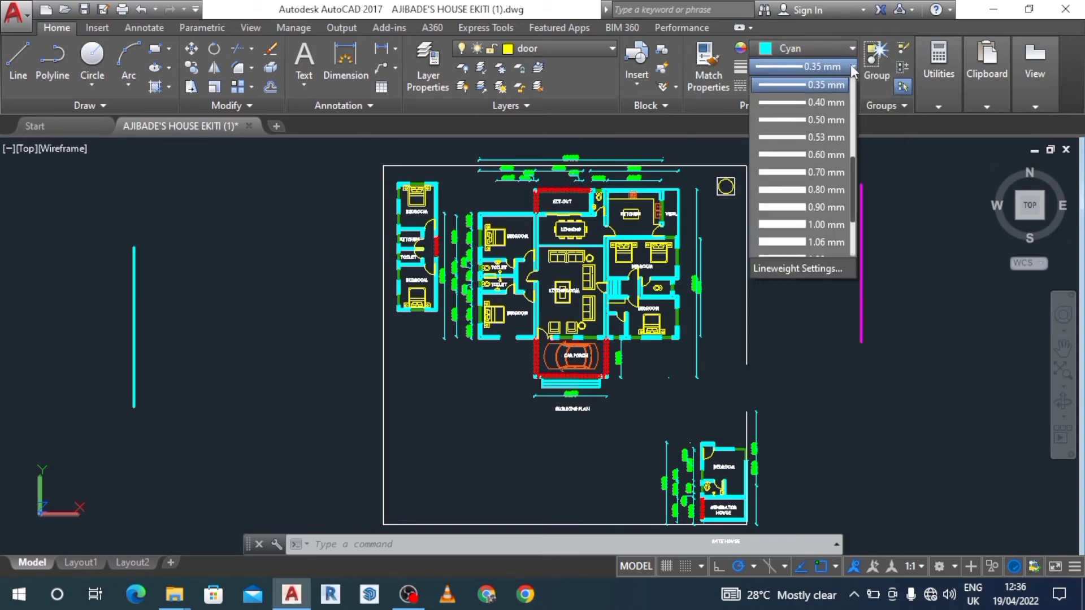
{"action": "left_click_drag", "start_coordinate": [851, 168], "coordinate": [853, 148]}
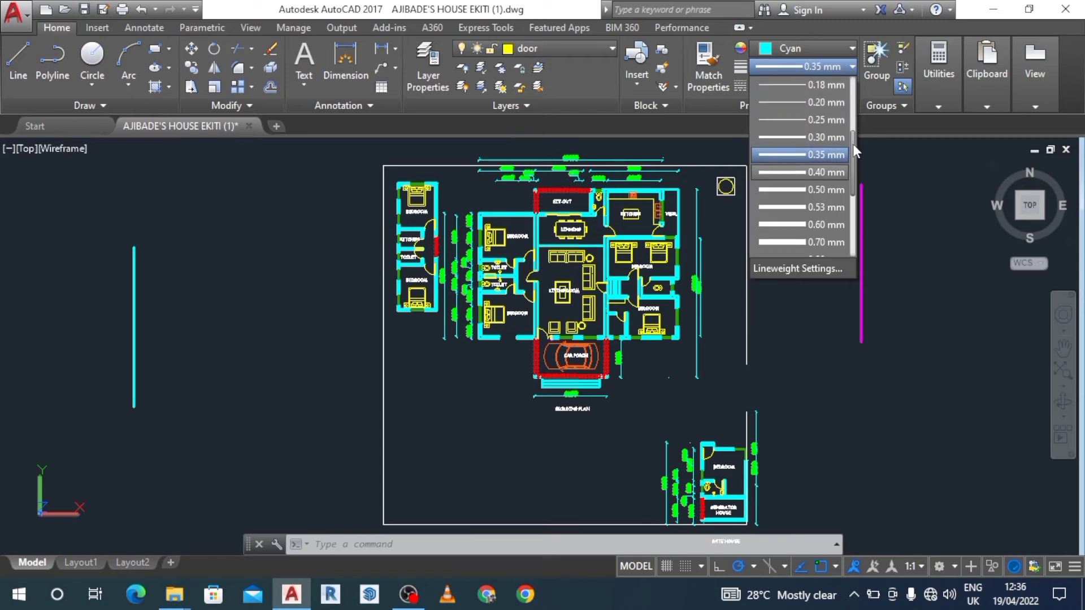
{"action": "left_click", "coordinate": [840, 88]}
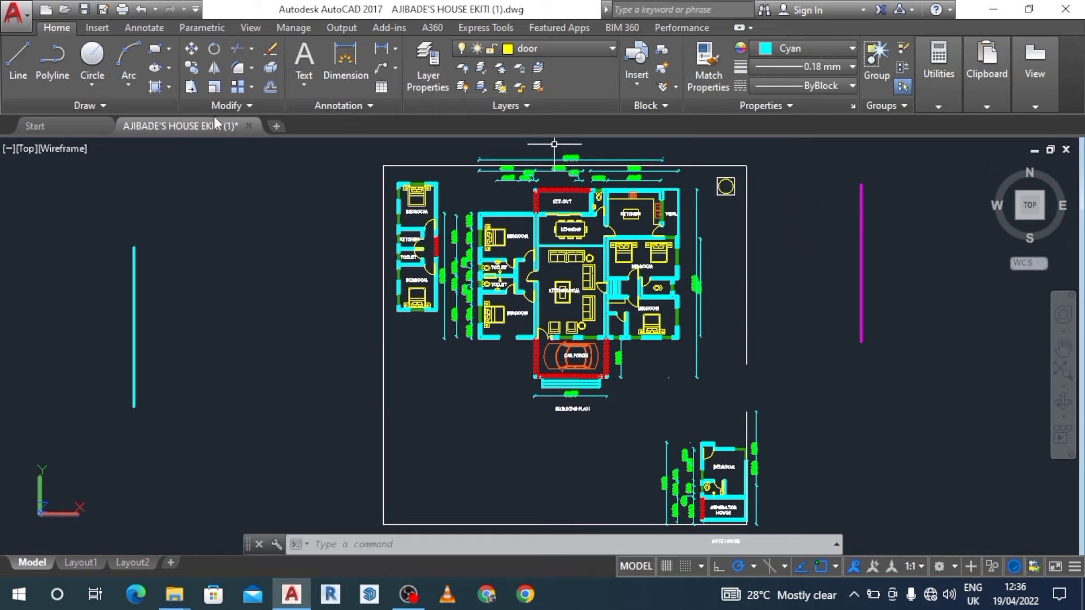
Draw a horizontal line about 6400 units long in the empty area just right of the vertical magenta line.
{"action": "left_click", "coordinate": [24, 57]}
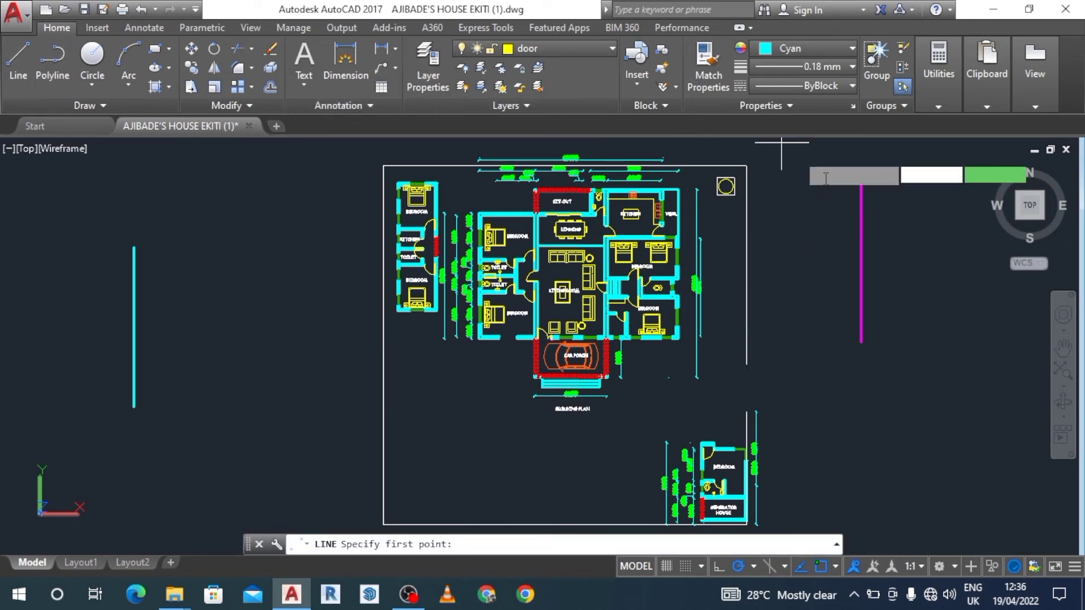
{"action": "left_click", "coordinate": [904, 256]}
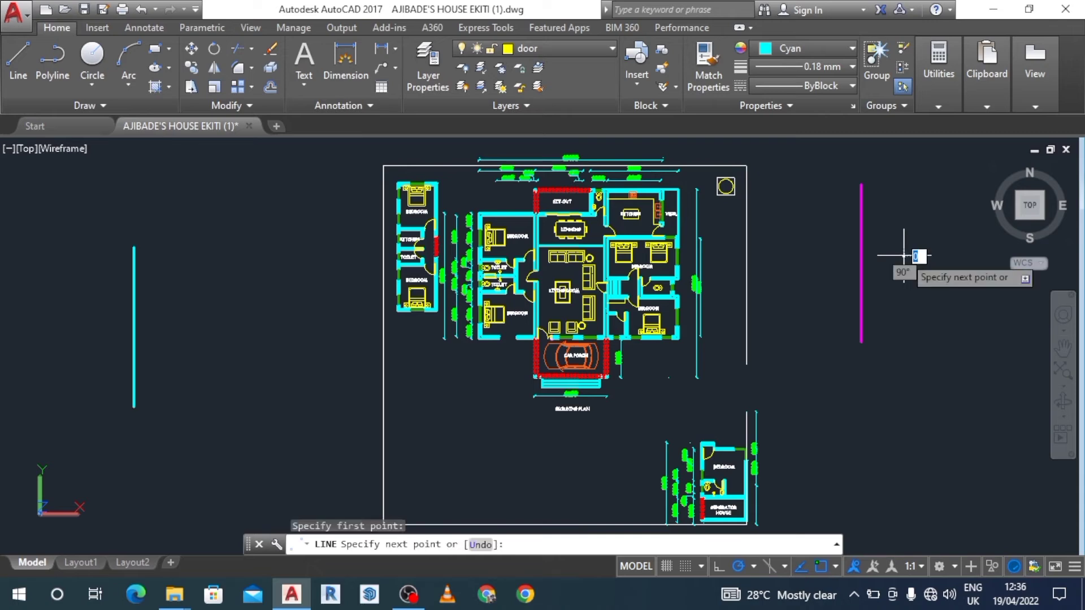
{"action": "left_click", "coordinate": [981, 255]}
{"action": "key", "text": "Escape"}
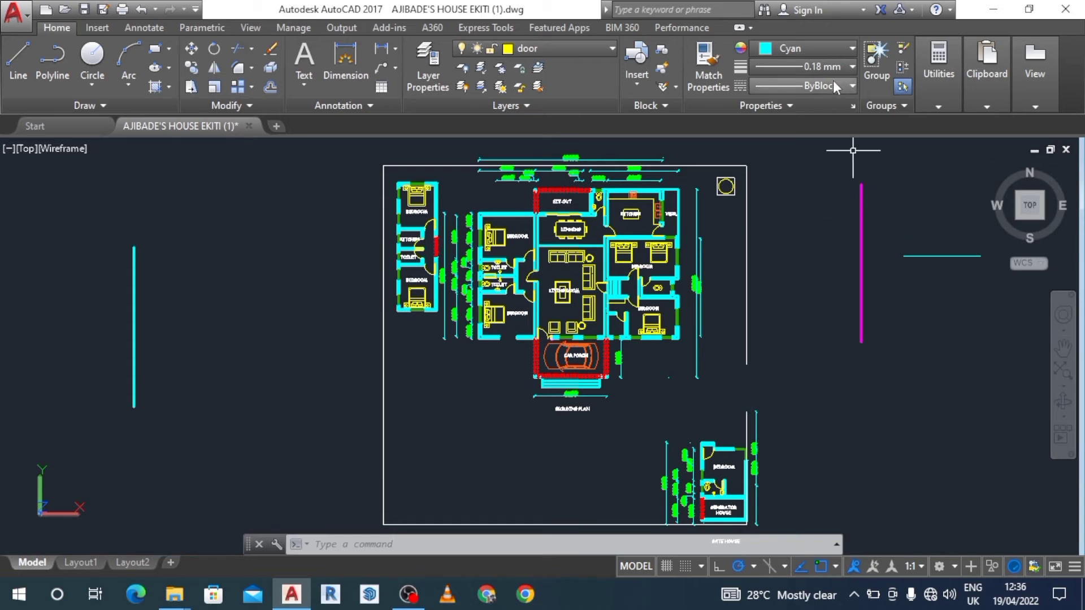
Set the current object color to Red and the current lineweight to 0.25 mm.
{"action": "left_click", "coordinate": [850, 49]}
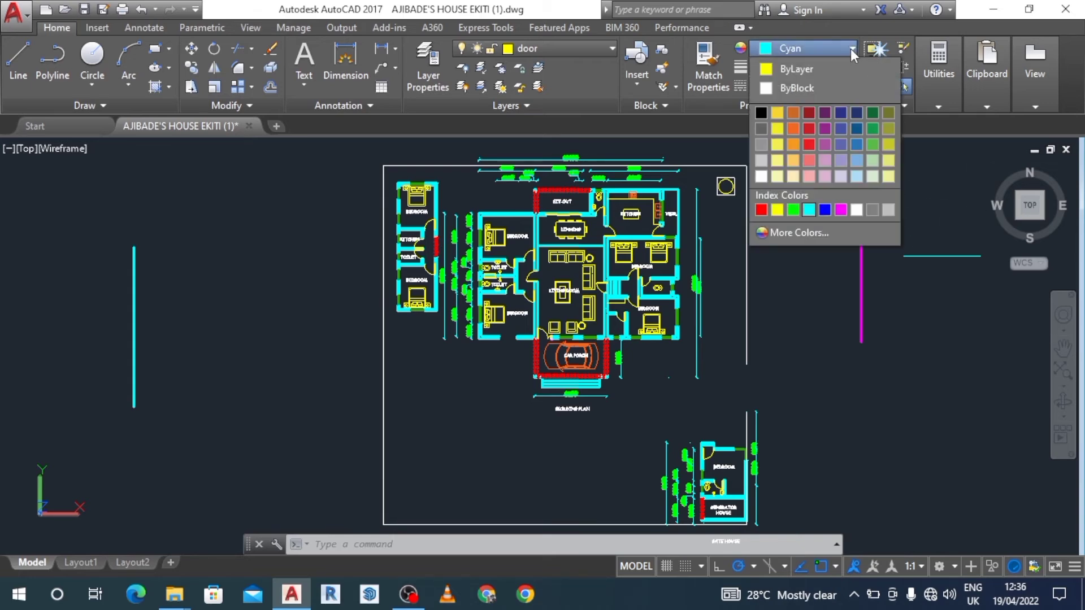
{"action": "left_click", "coordinate": [762, 209]}
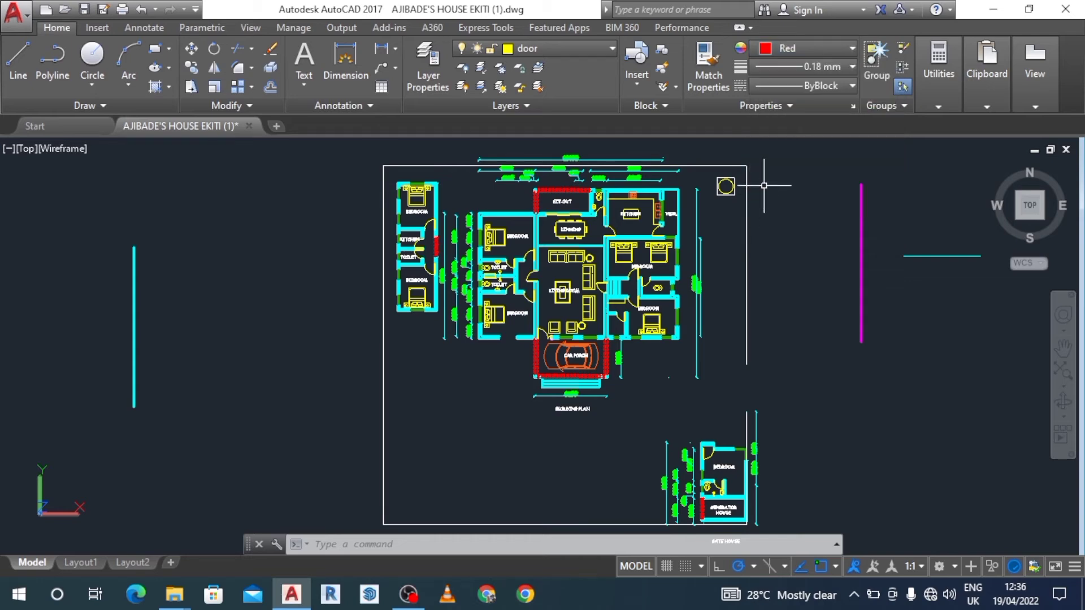
{"action": "left_click", "coordinate": [854, 66]}
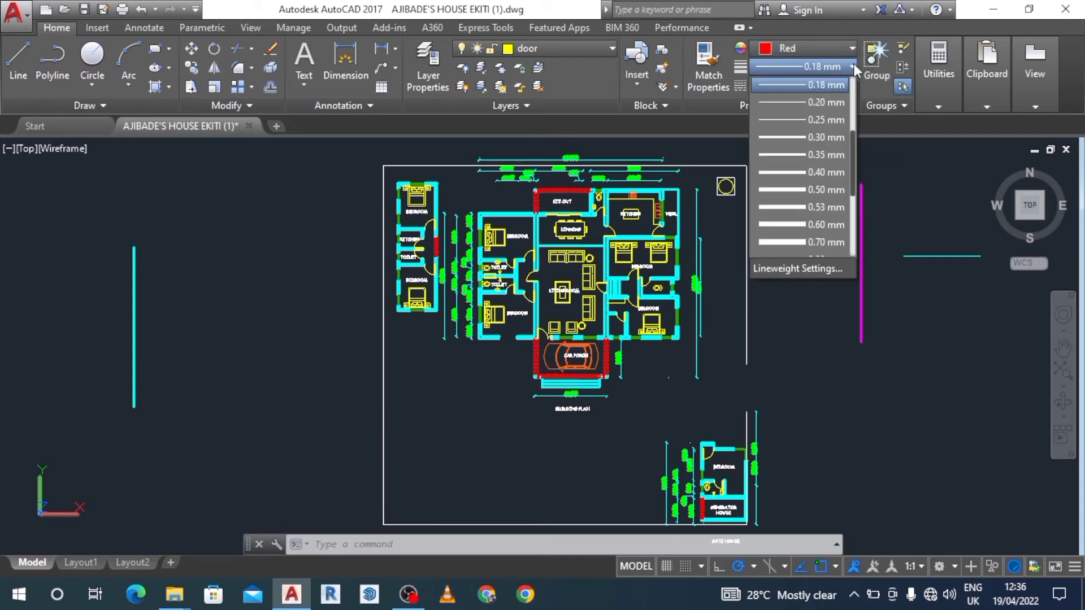
{"action": "left_click", "coordinate": [837, 119]}
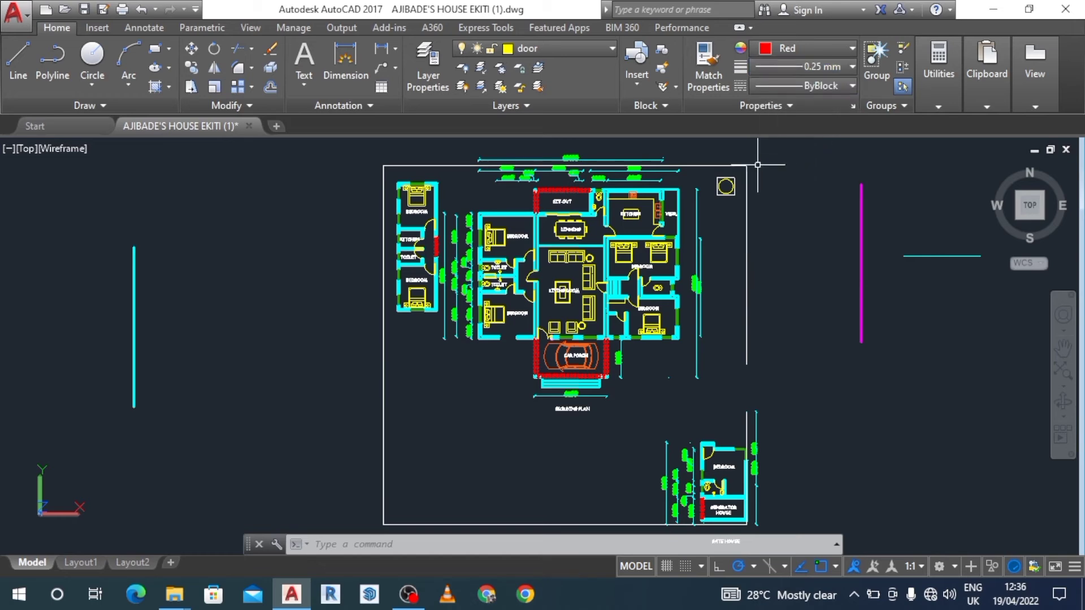
Draw a circle of radius 900 in the empty area between the vertical cyan line and the house plan.
{"action": "left_click", "coordinate": [20, 56]}
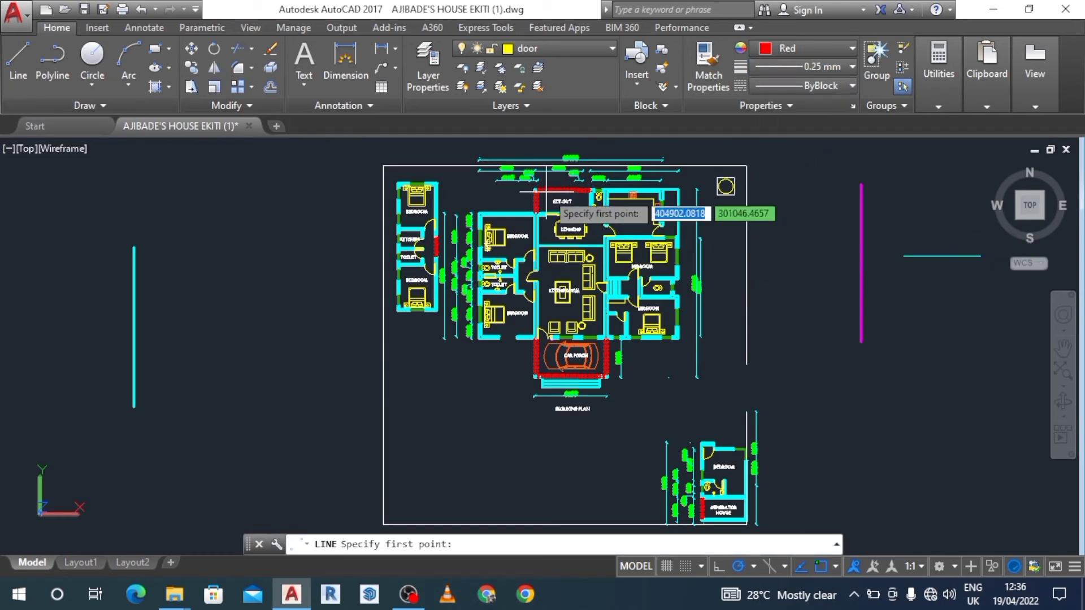
{"action": "left_click", "coordinate": [99, 57]}
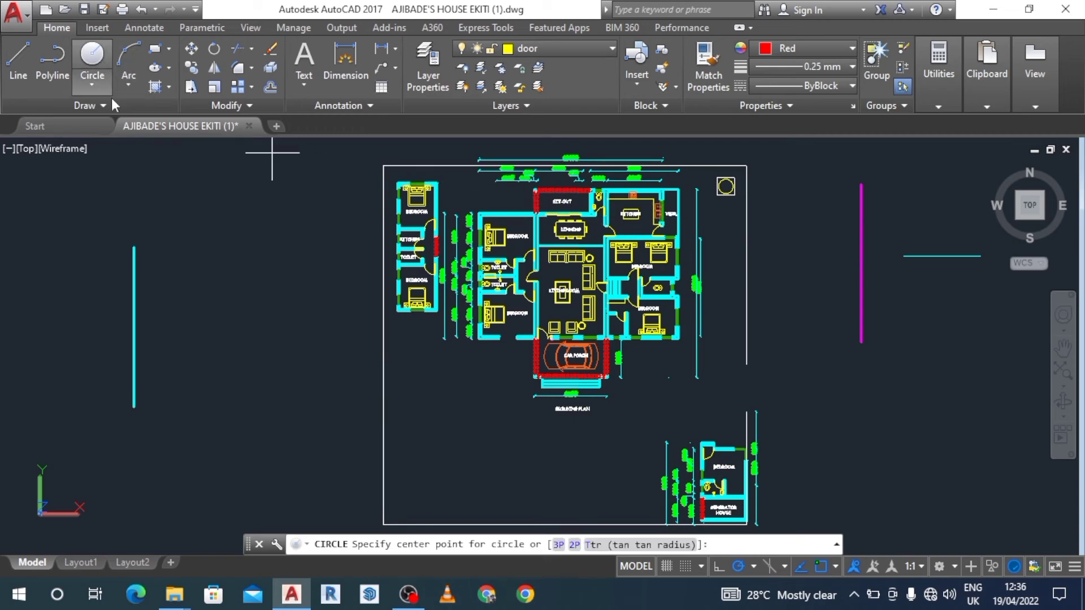
{"action": "left_click", "coordinate": [227, 347]}
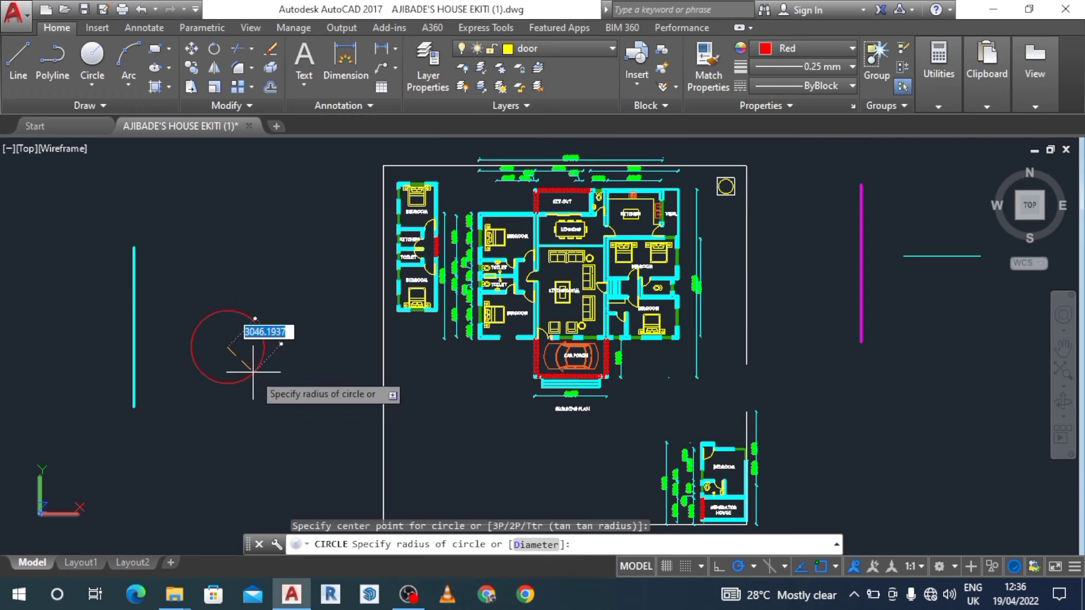
{"action": "type", "text": "900"}
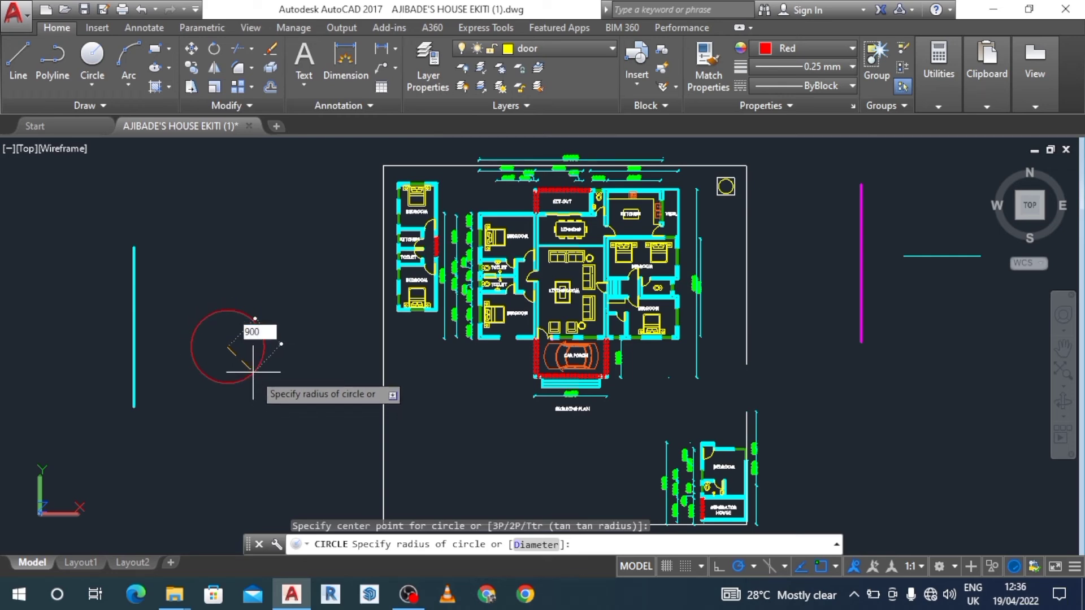
{"action": "key", "text": "Return"}
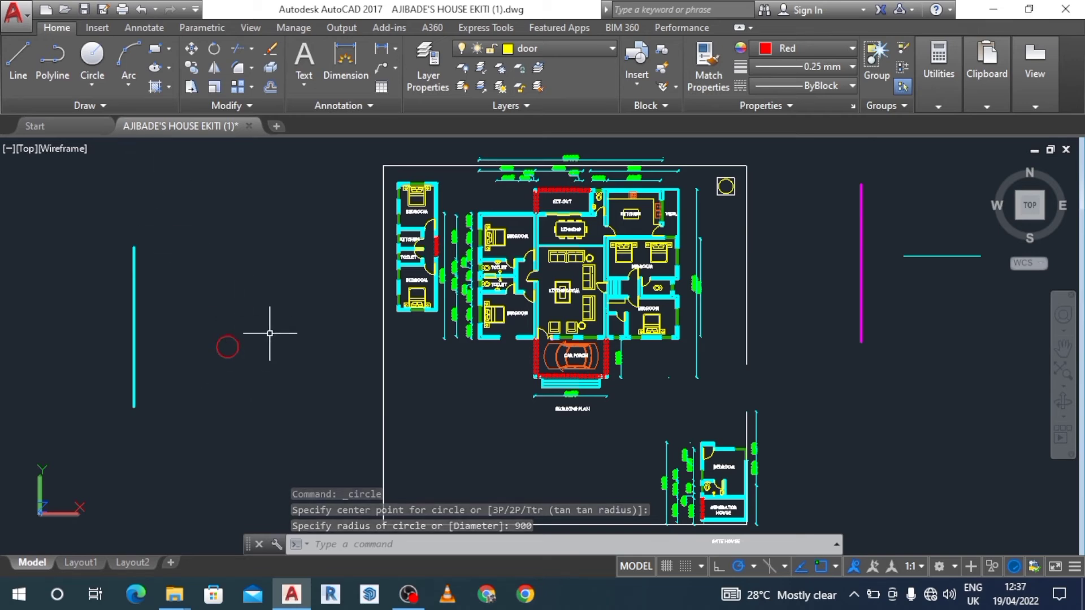
Set the current object color to Green, the lineweight to 0.30 mm and the linetype to ACAD_ISO03W100.
{"action": "left_click", "coordinate": [851, 50]}
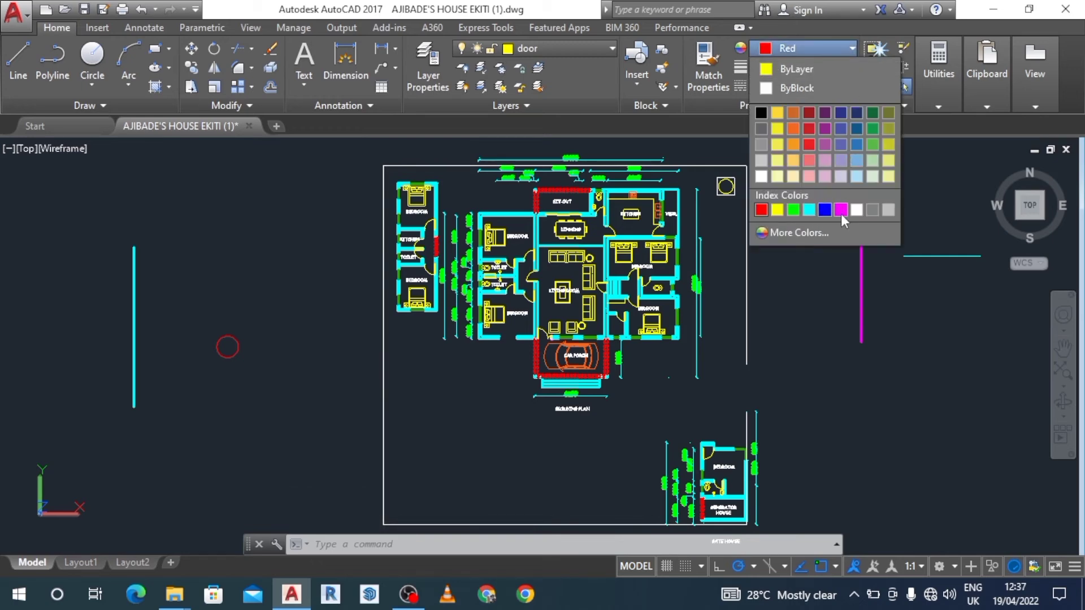
{"action": "left_click", "coordinate": [794, 210]}
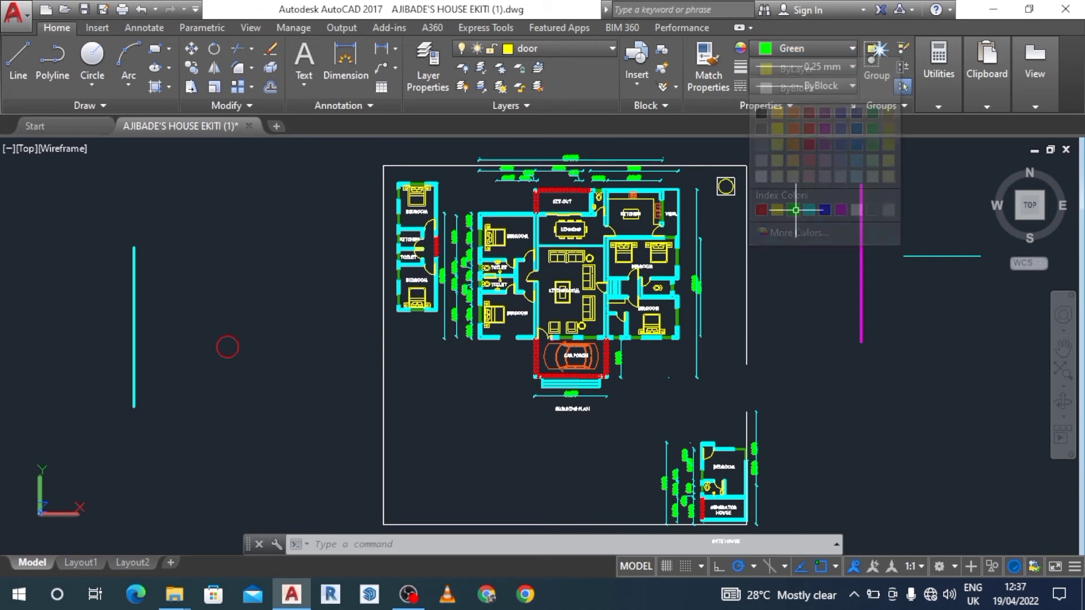
{"action": "left_click", "coordinate": [848, 68]}
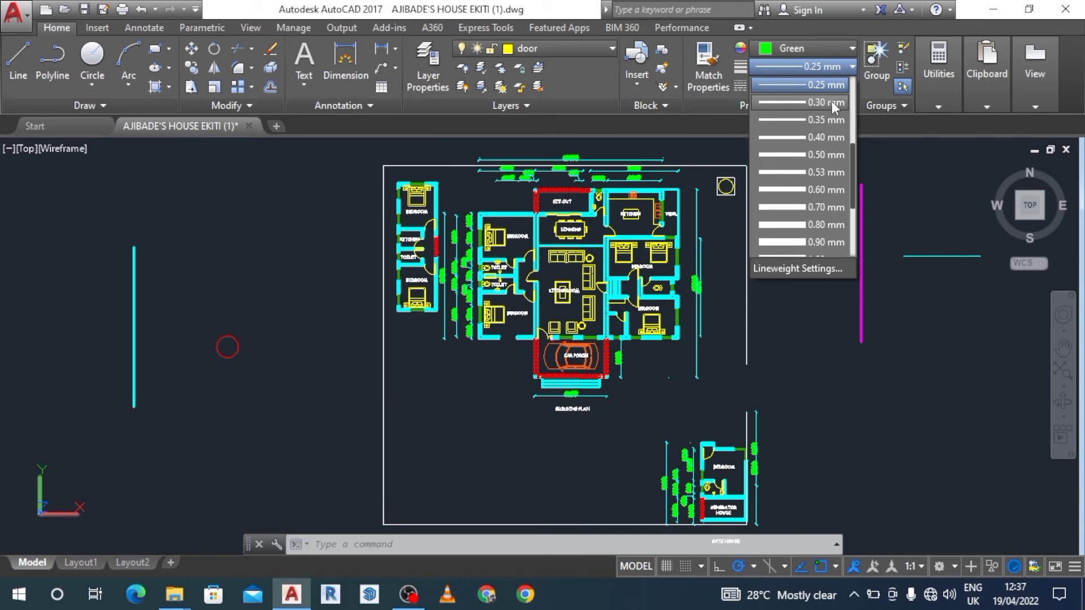
{"action": "left_click", "coordinate": [832, 102]}
{"action": "left_click", "coordinate": [850, 86]}
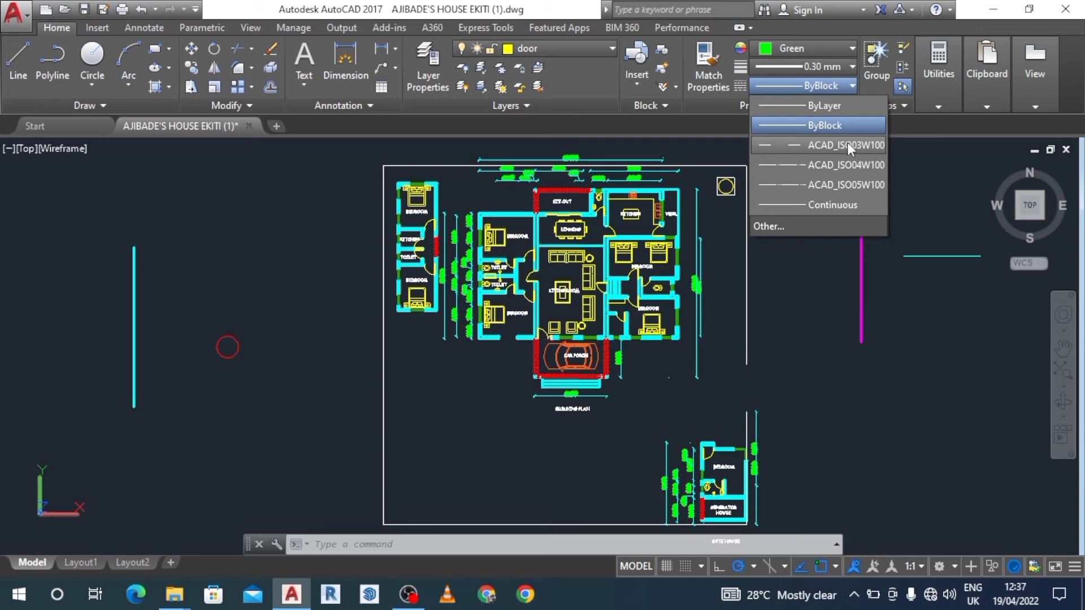
{"action": "left_click", "coordinate": [847, 145]}
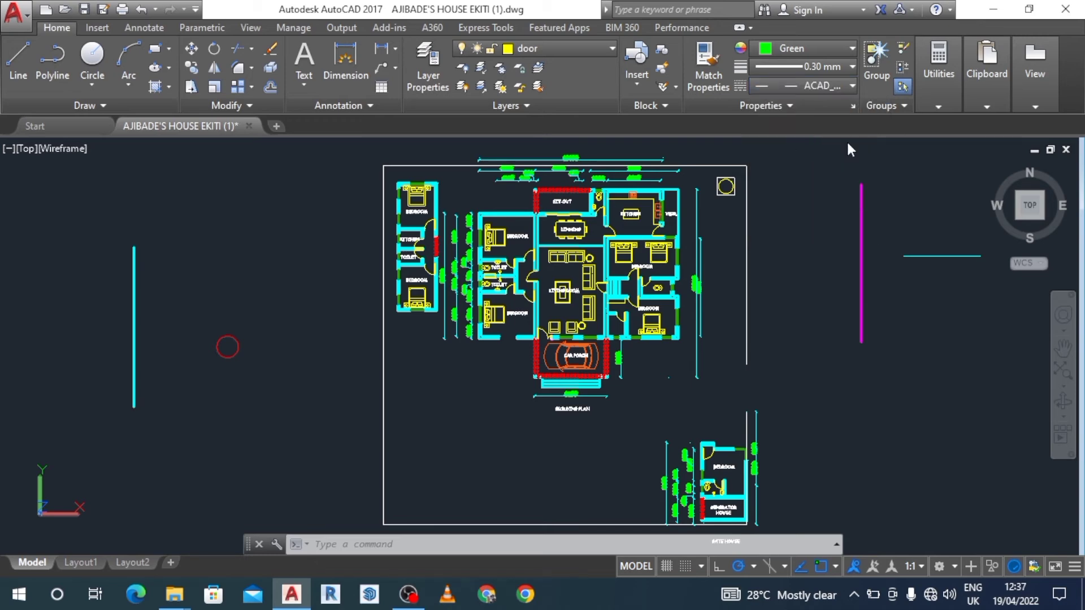
{"action": "left_click", "coordinate": [852, 86]}
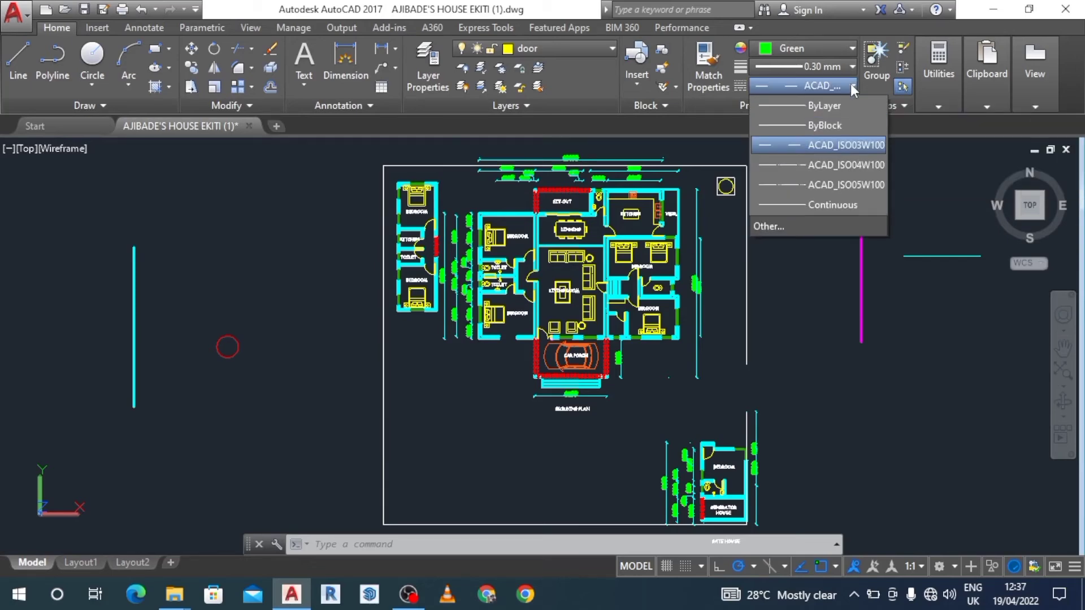
{"action": "left_click", "coordinate": [851, 144]}
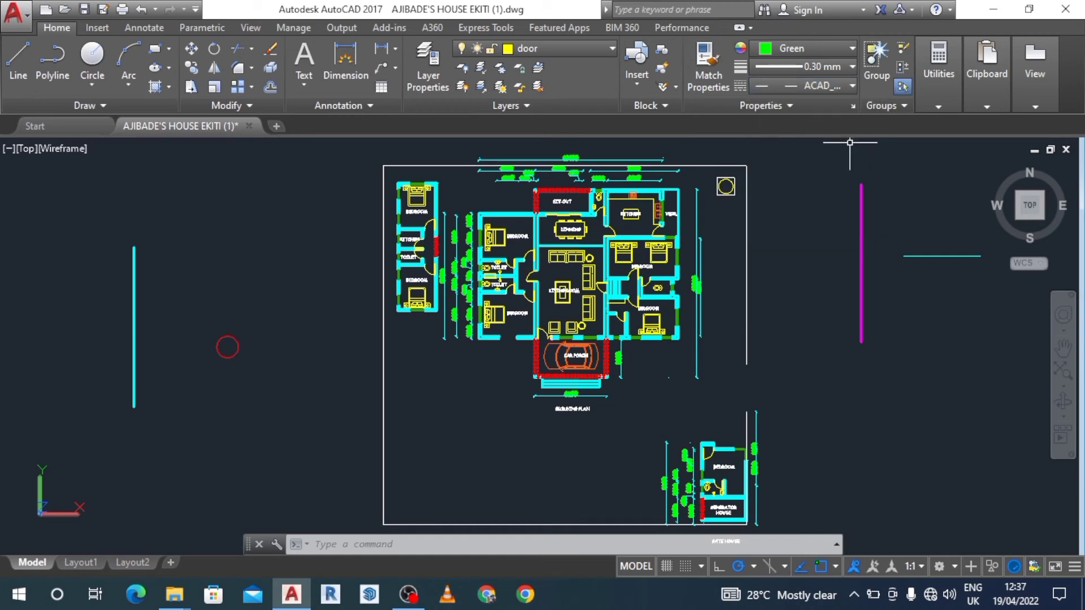
Draw a horizontal line about 13400 units long in the empty area below the vertical magenta line.
{"action": "left_click", "coordinate": [23, 59]}
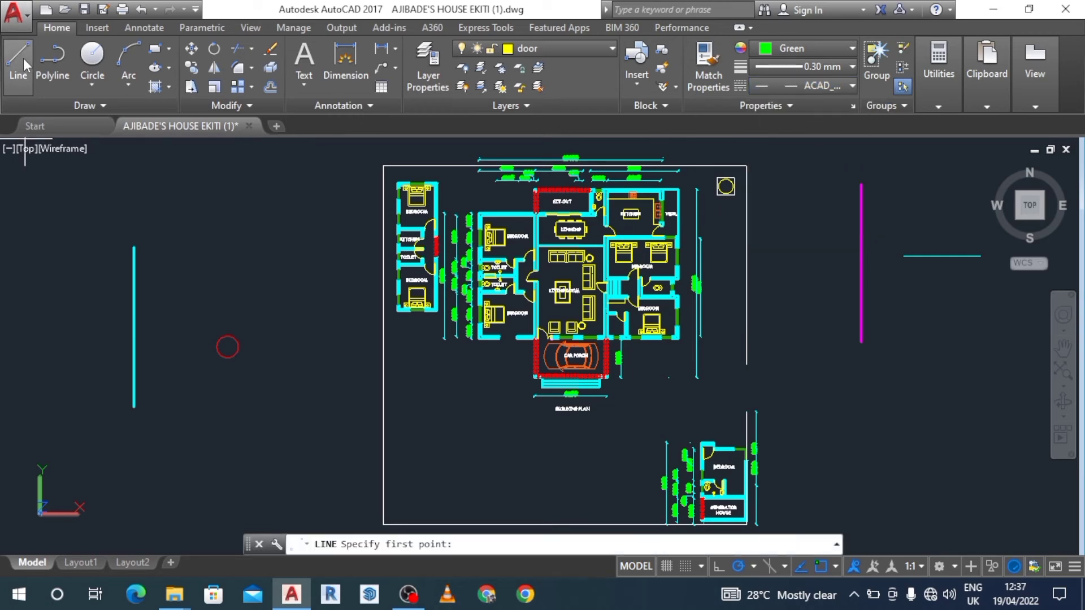
{"action": "left_click", "coordinate": [819, 404]}
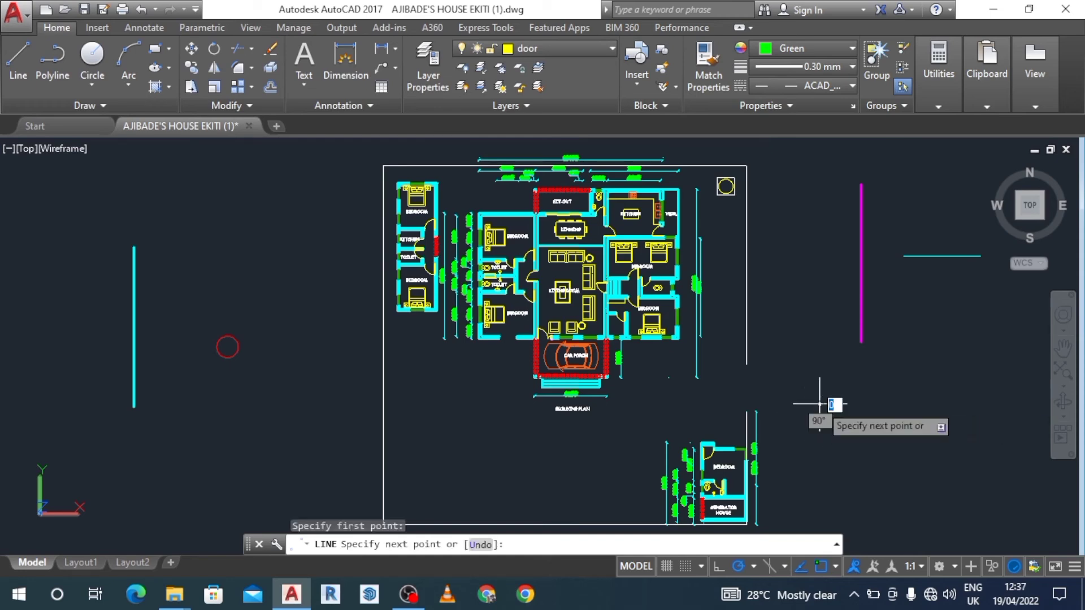
{"action": "left_click", "coordinate": [985, 403]}
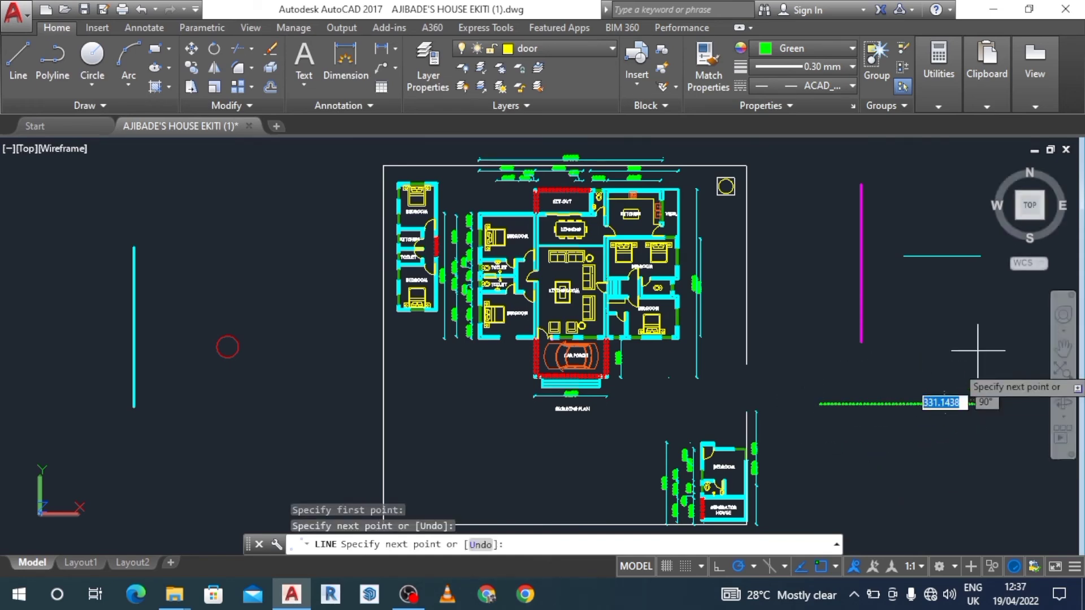
{"action": "key", "text": "Escape"}
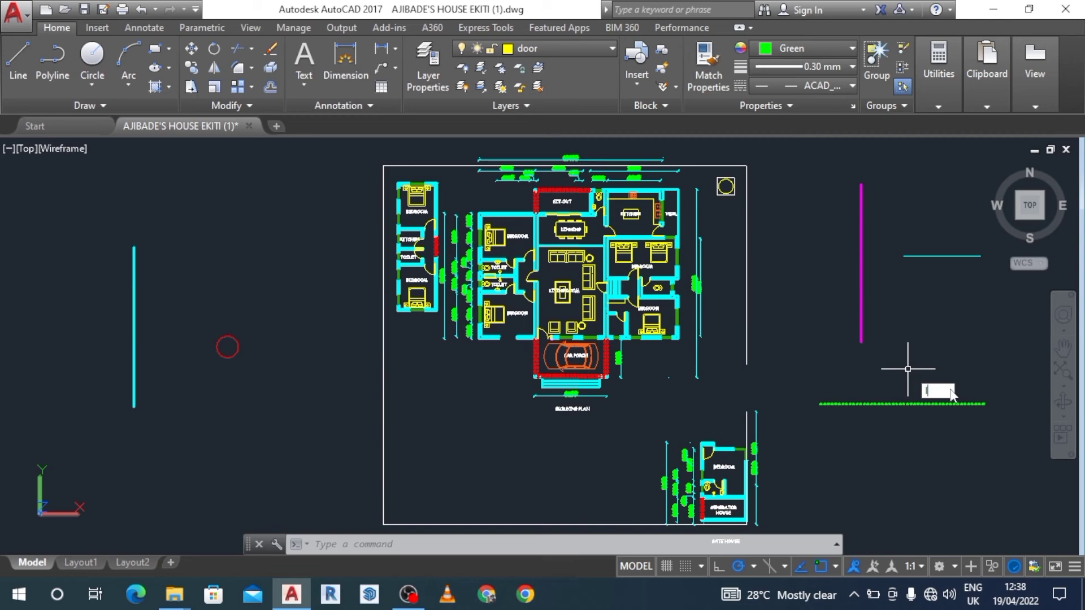
Set the drawing's global linetype scale factor (LTSCALE) to 10.
{"action": "type", "text": "LTS"}
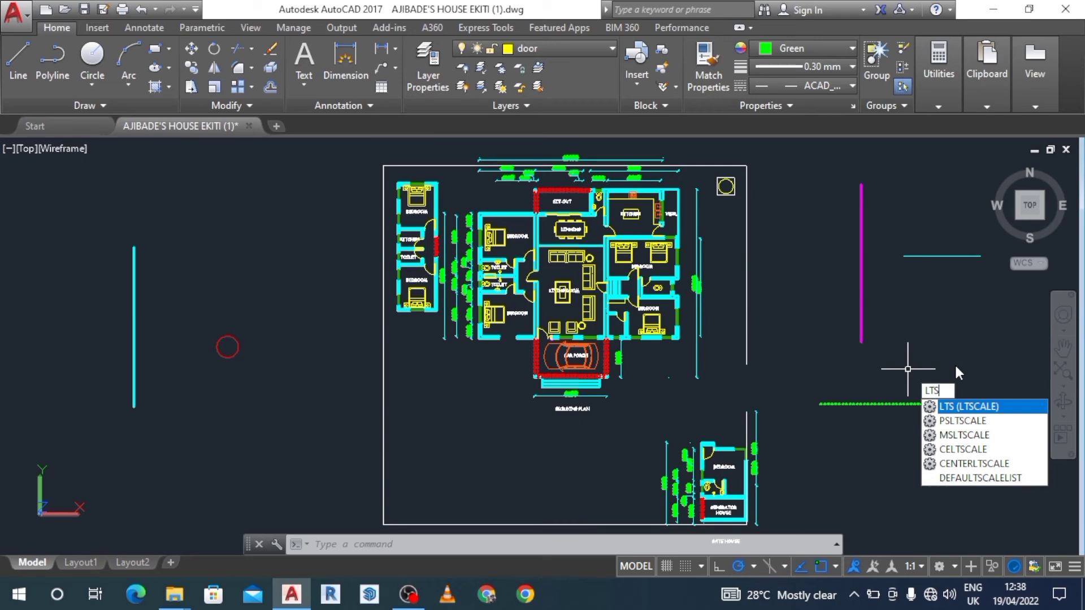
{"action": "key", "text": "Return"}
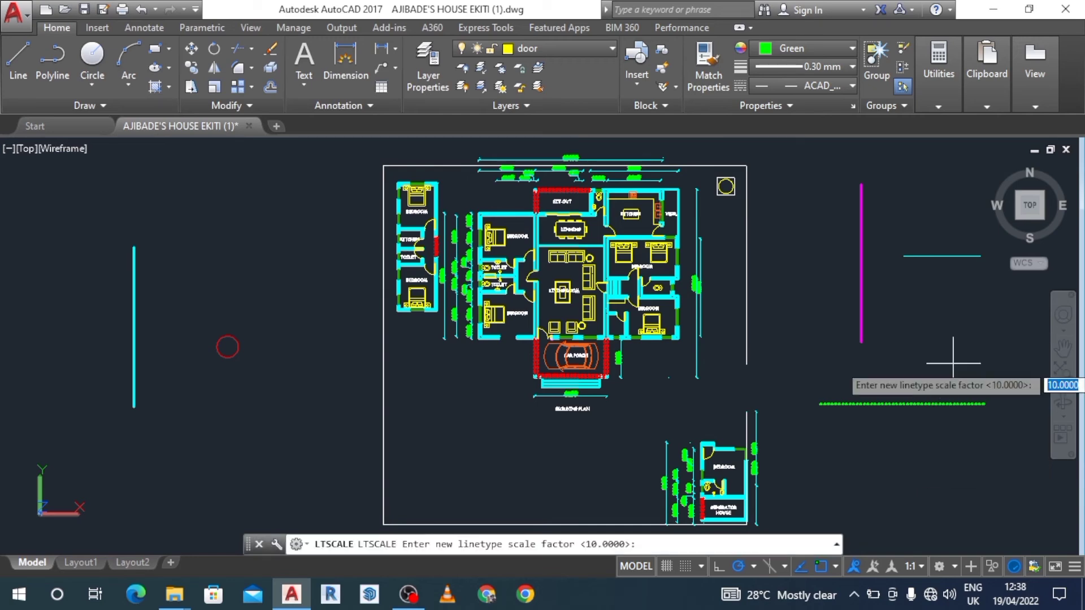
{"action": "type", "text": "10"}
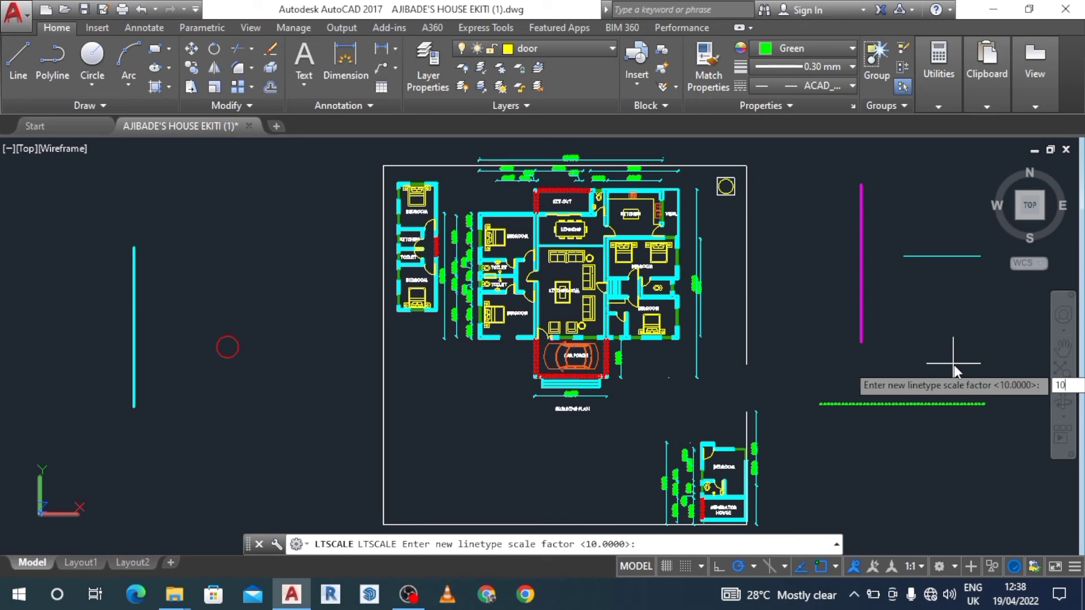
{"action": "key", "text": "Return"}
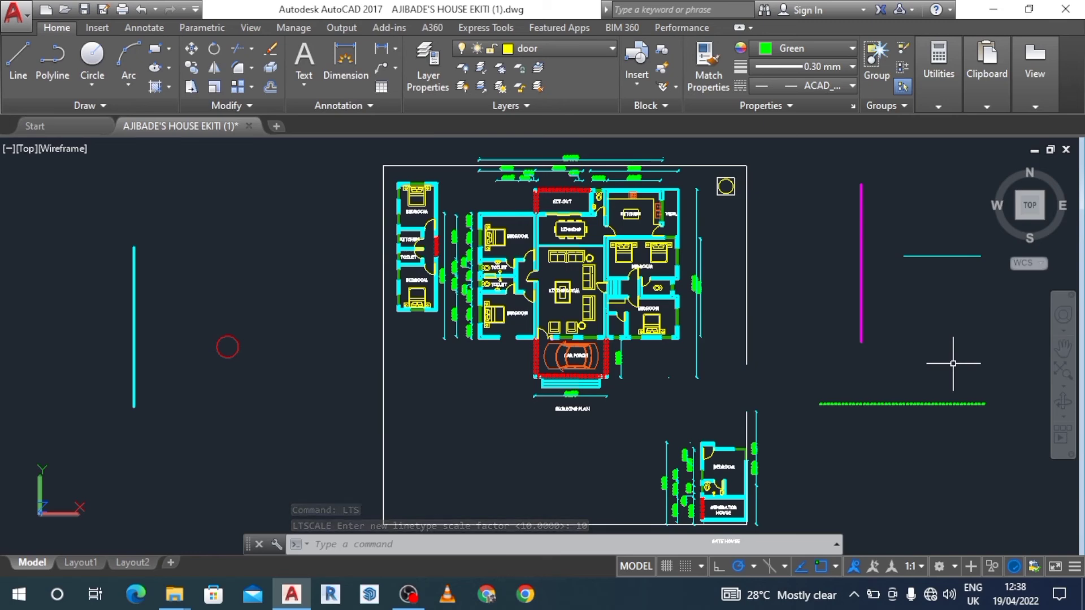
Set the global linetype scale factor to 20 to enlarge the dashes of the green line and the beams.
{"action": "type", "text": "lyt"}
{"action": "key", "text": "BackSpace"}
{"action": "key", "text": "BackSpace"}
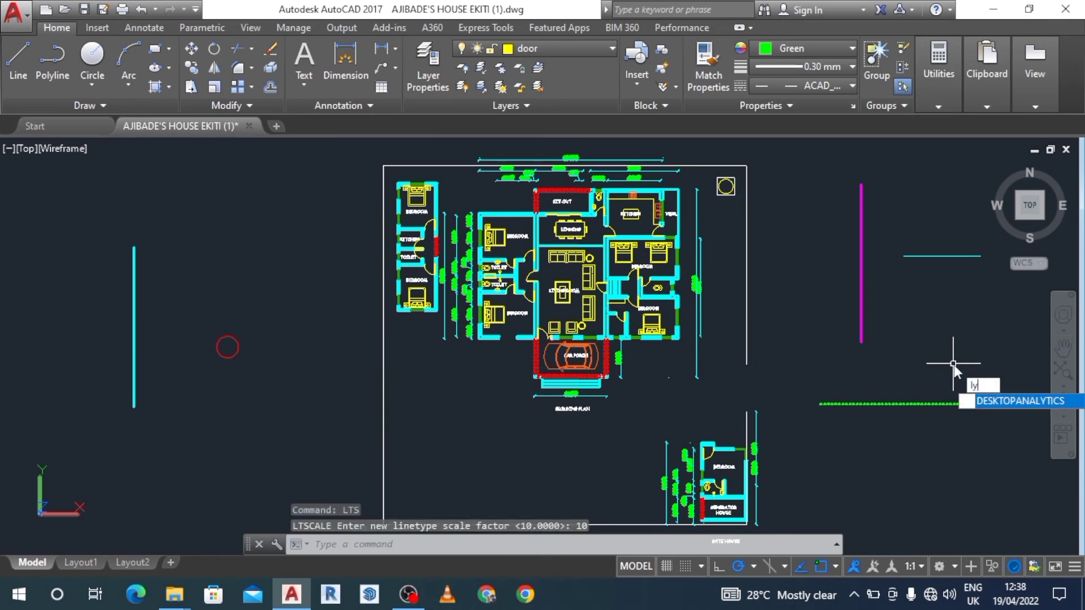
{"action": "type", "text": "ts"}
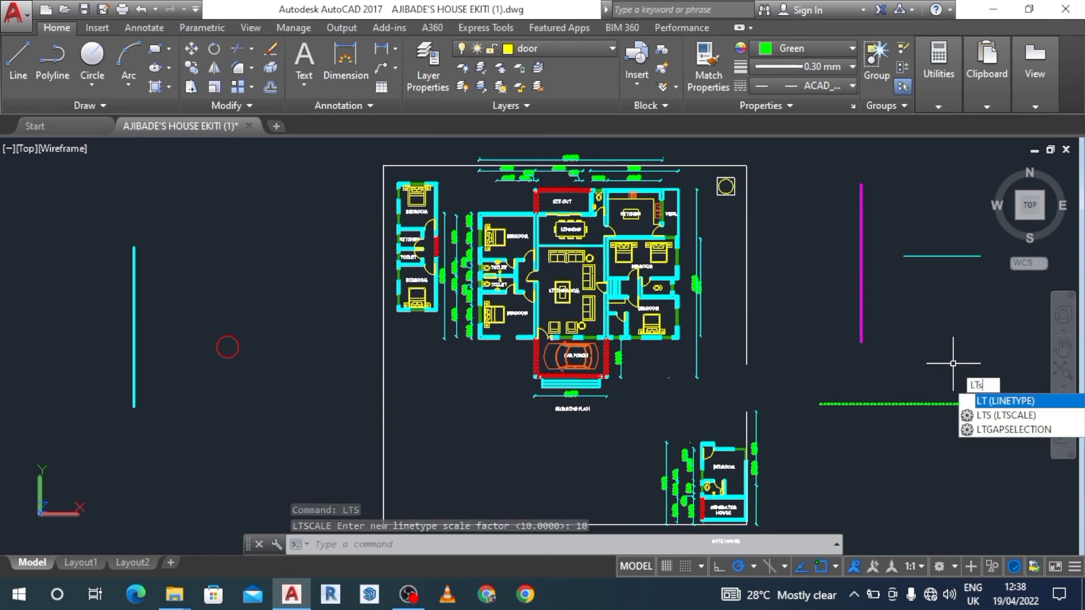
{"action": "key", "text": "Return"}
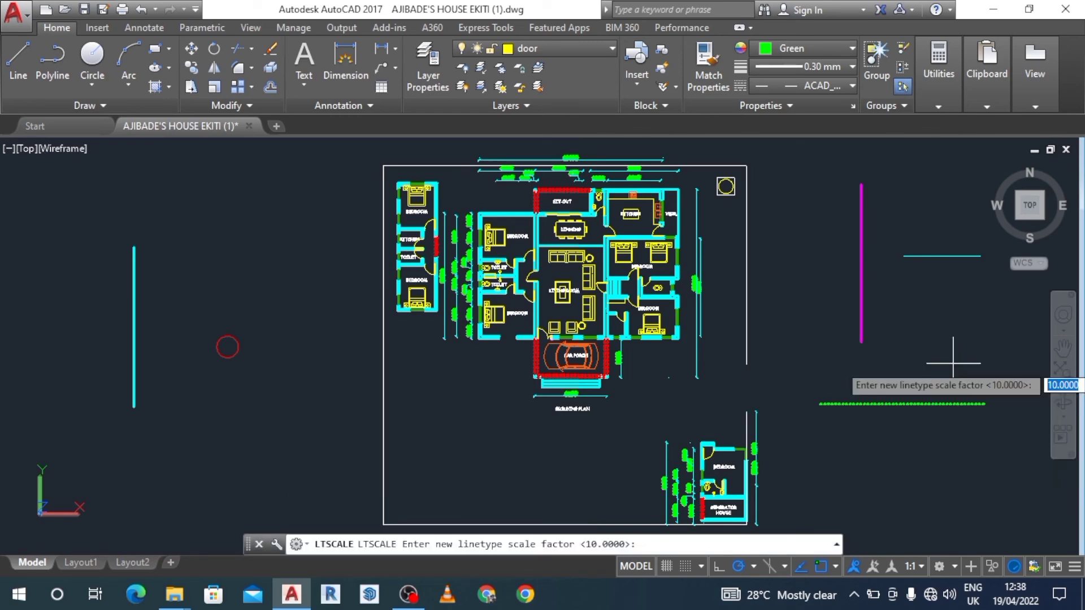
{"action": "type", "text": "20"}
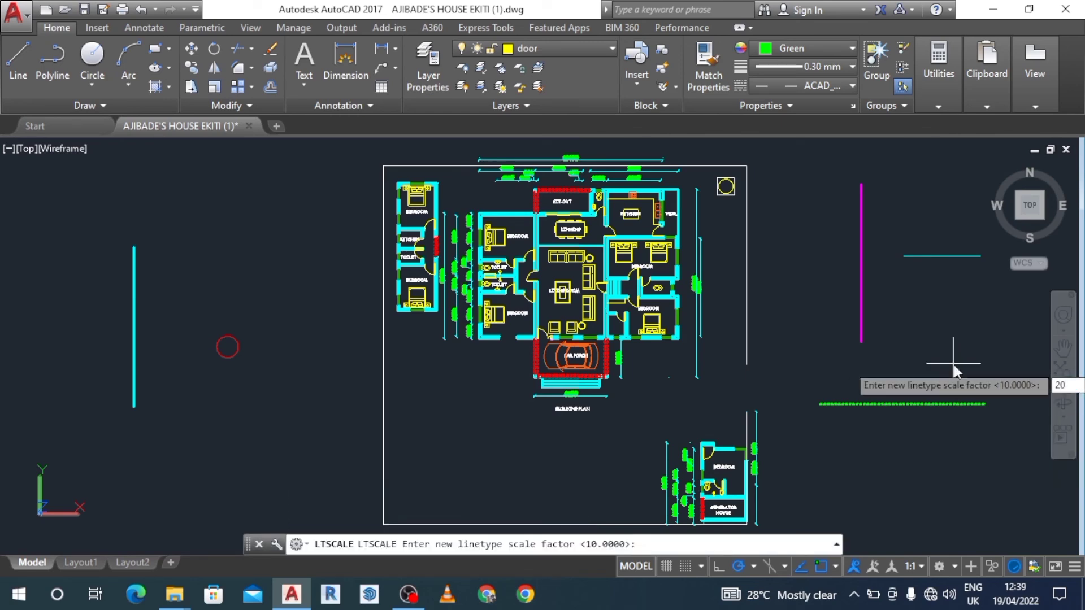
{"action": "key", "text": "Return"}
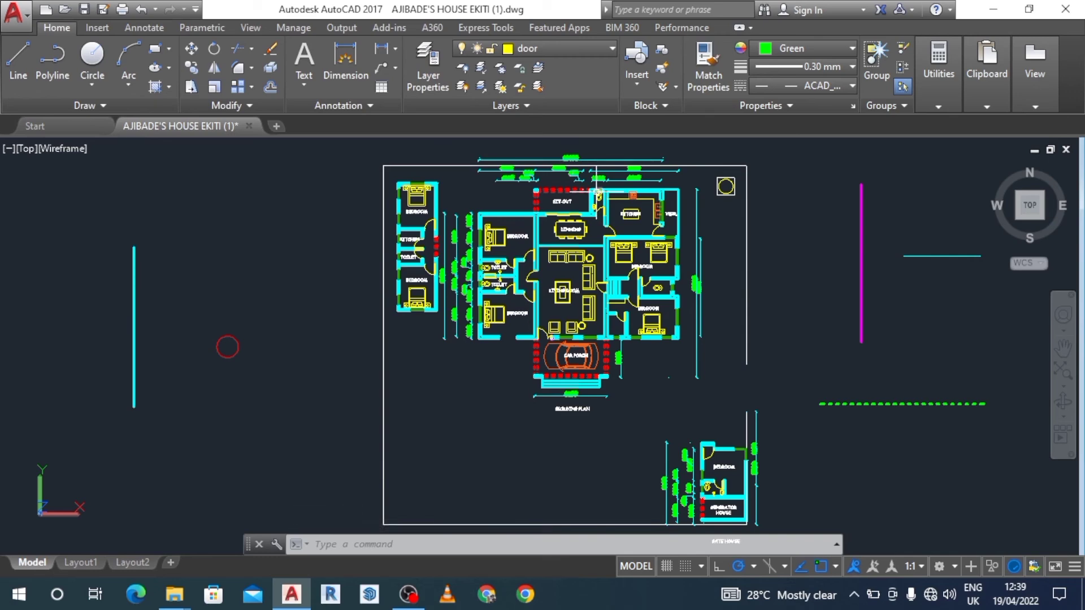
Set the global linetype scale factor to 30 to space the dashes of the noncontinuous lines further apart.
{"action": "mouse_move", "coordinate": [597, 193]}
{"action": "type", "text": "LTd"}
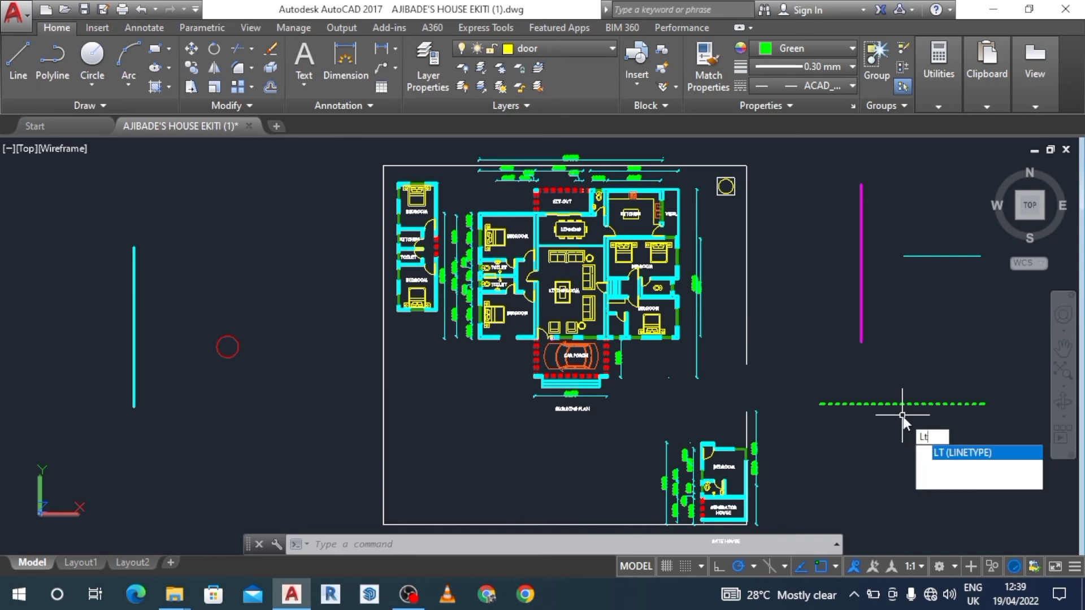
{"action": "key", "text": "BackSpace"}
{"action": "type", "text": "scale"}
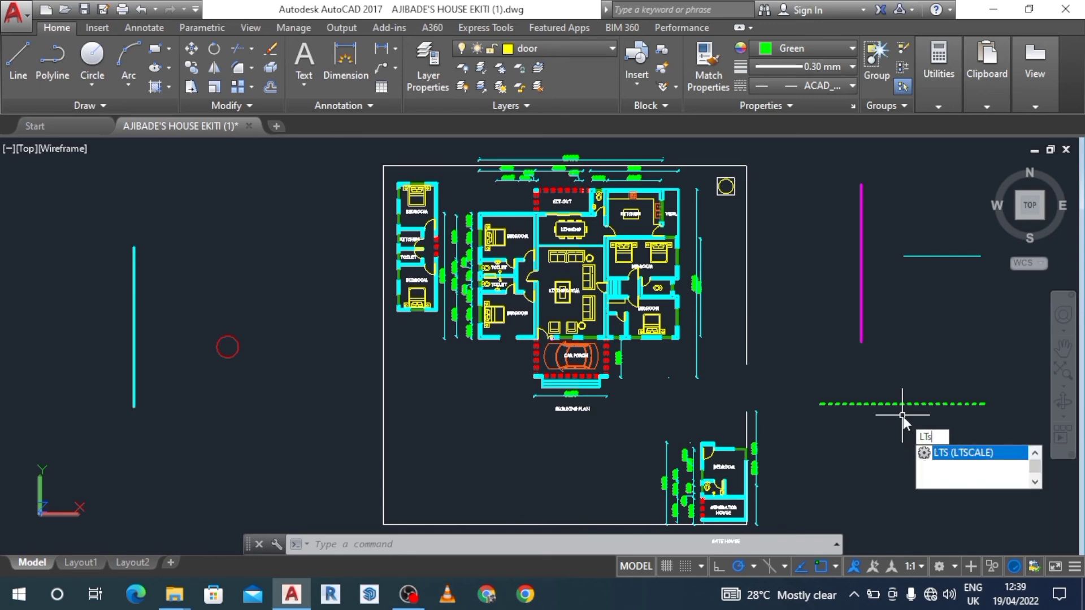
{"action": "key", "text": "Return"}
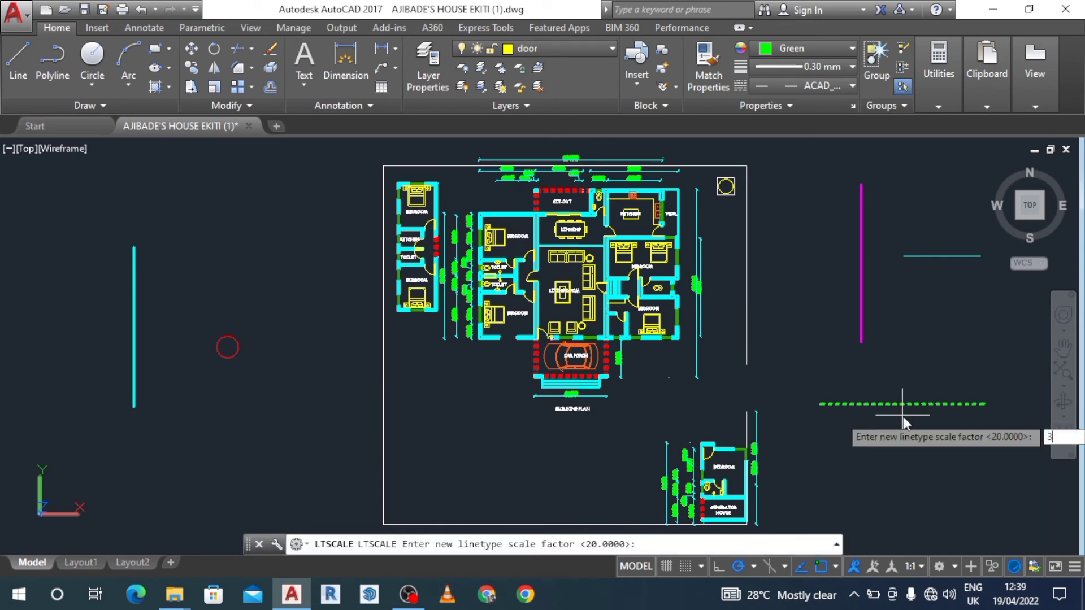
{"action": "type", "text": "30"}
{"action": "key", "text": "Return"}
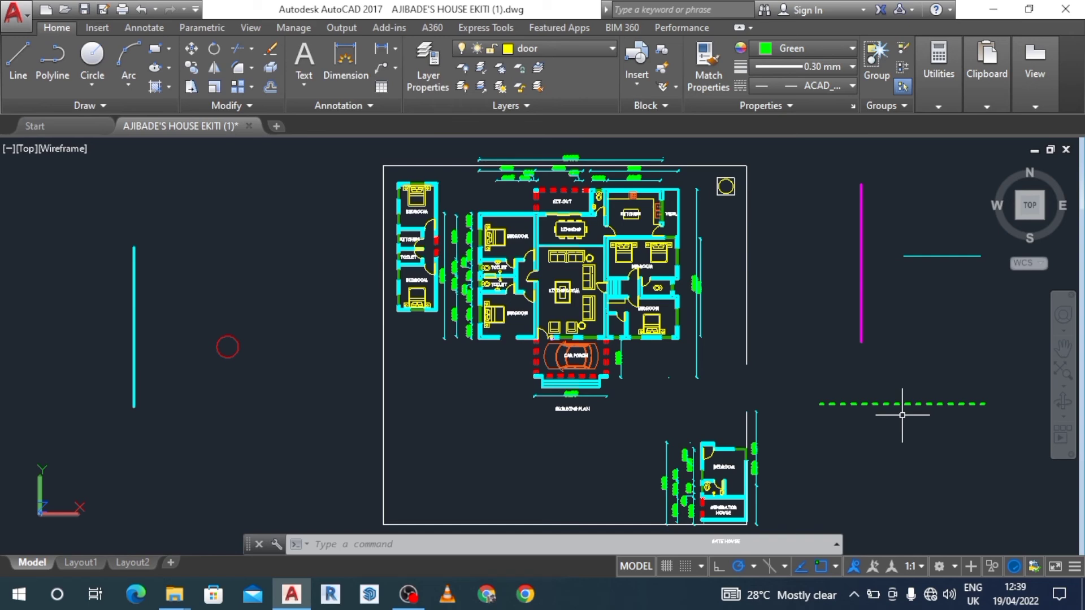
Set the global linetype scale factor for the whole drawing back to 20.
{"action": "type", "text": "LTS"}
{"action": "key", "text": "Return"}
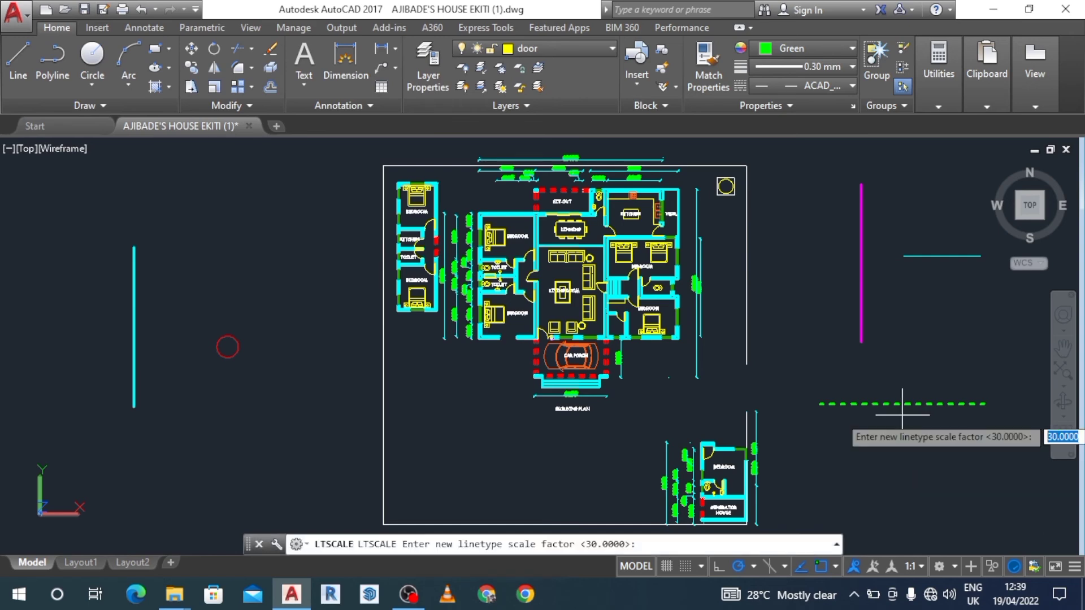
{"action": "type", "text": "20"}
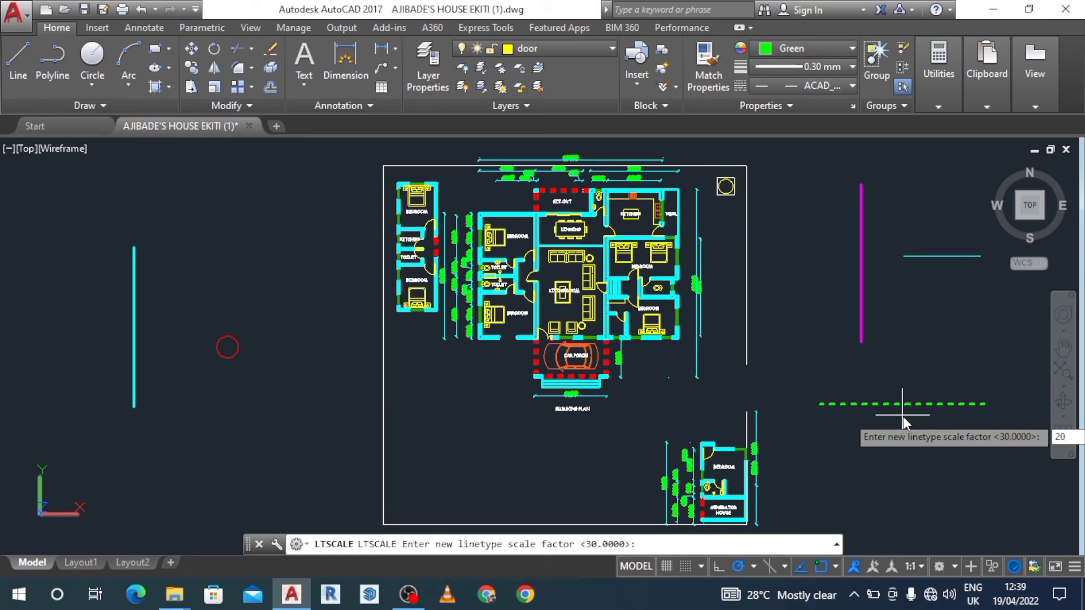
{"action": "key", "text": "Return"}
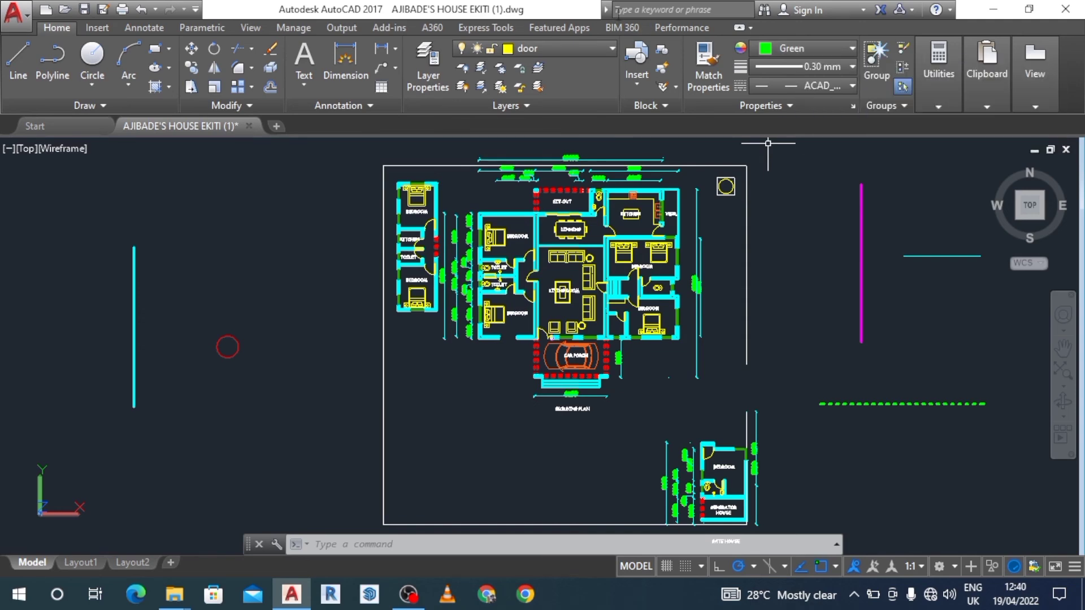
{"action": "left_click", "coordinate": [613, 50]}
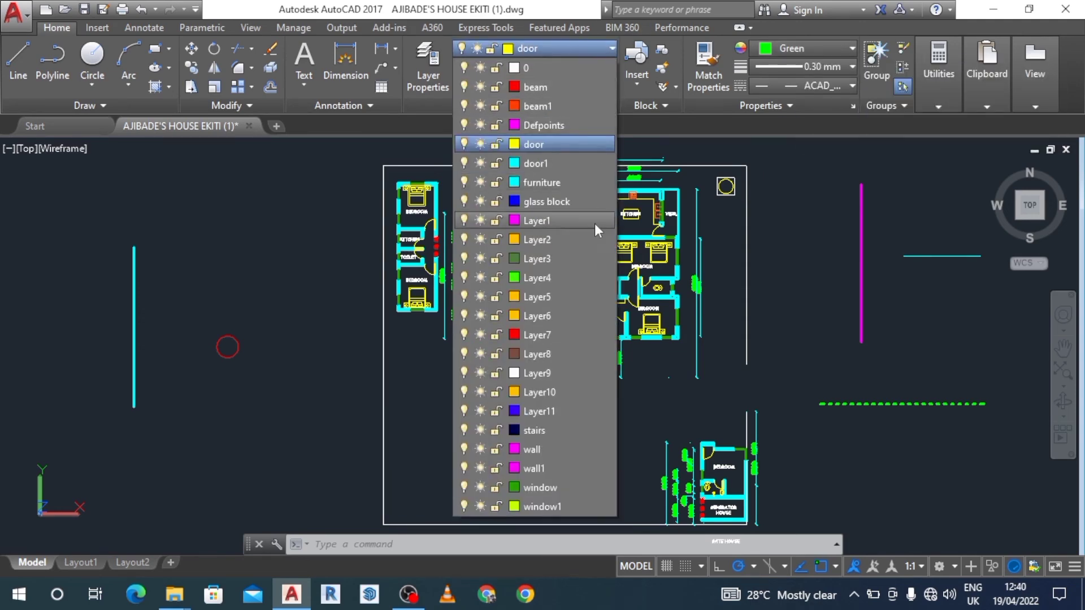
{"action": "left_click", "coordinate": [608, 48]}
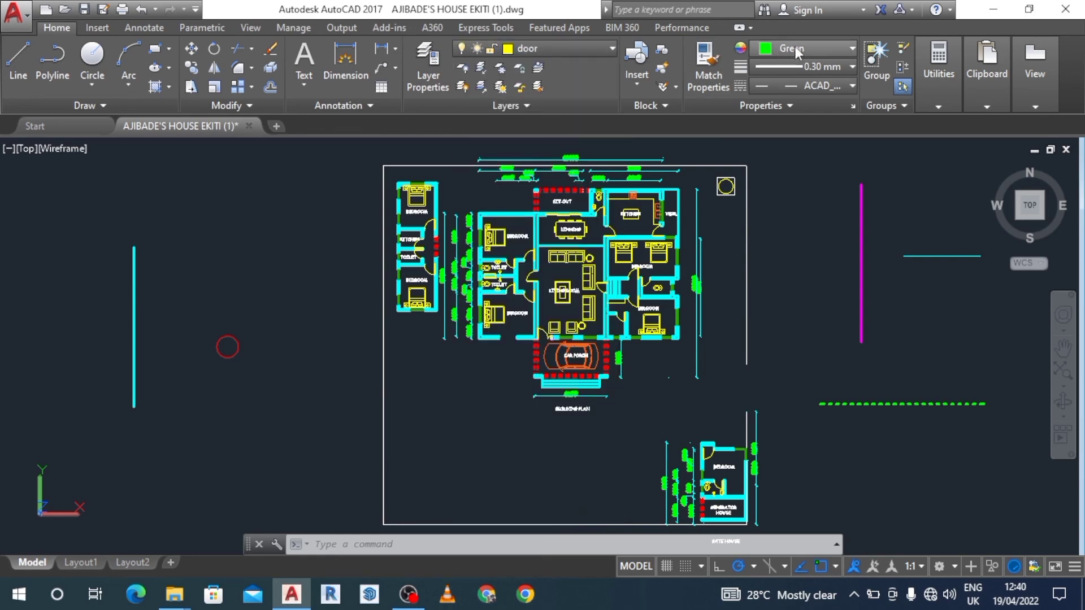